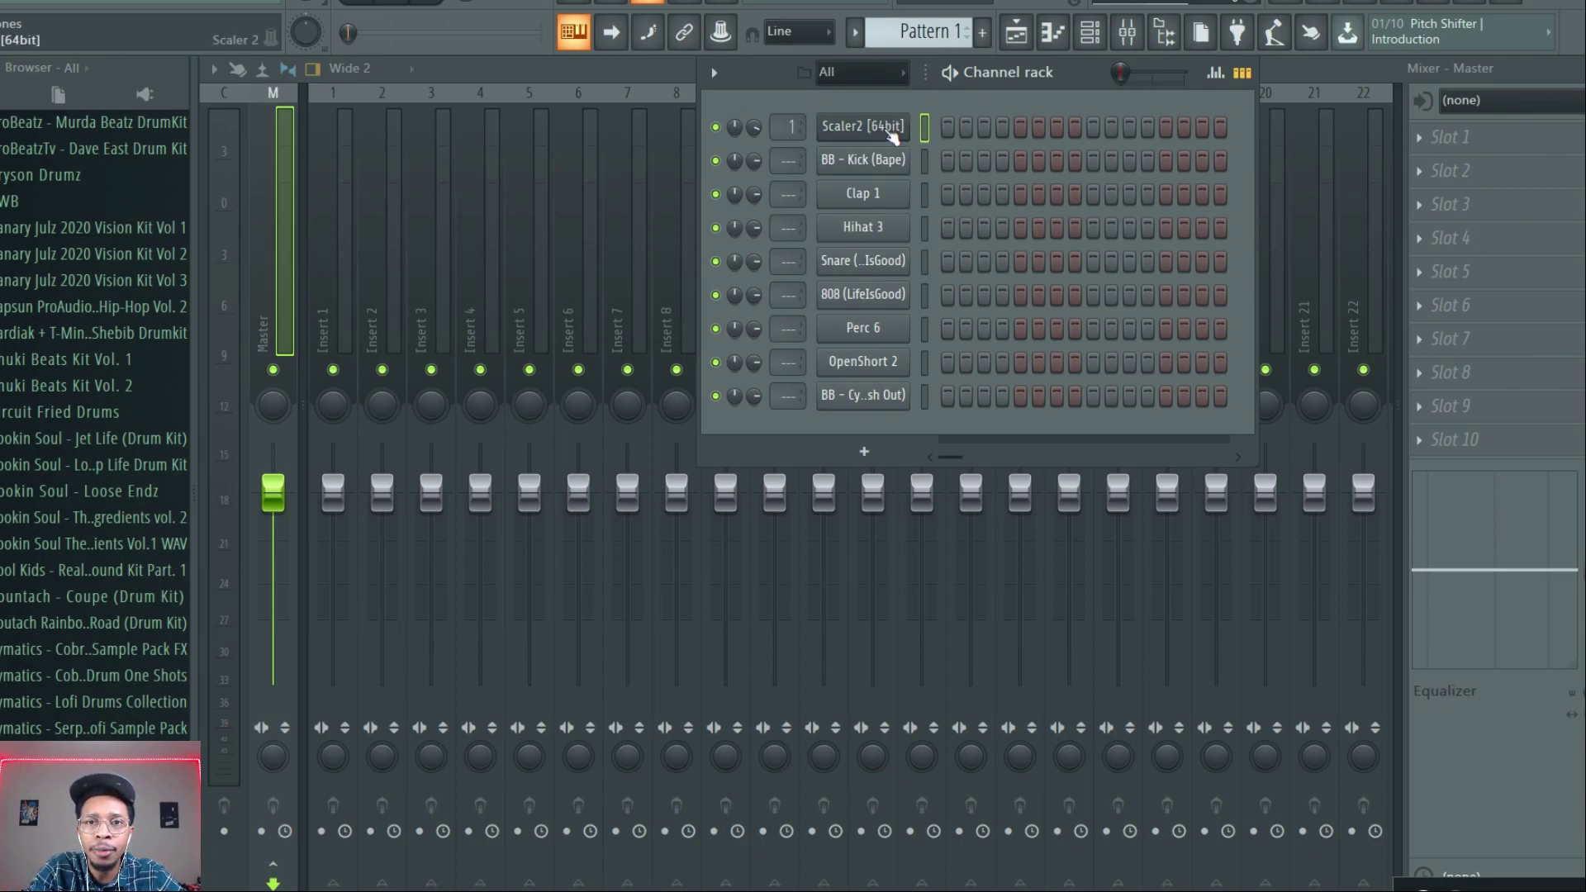
# - Open the Scaler2 channel and load the Ab or Fm (PopR&B) chord set from Prisms 3 Chord Suite
pyautogui.click(893, 136)
pyautogui.moveTo(807, 690); pyautogui.dragTo(836, 187)
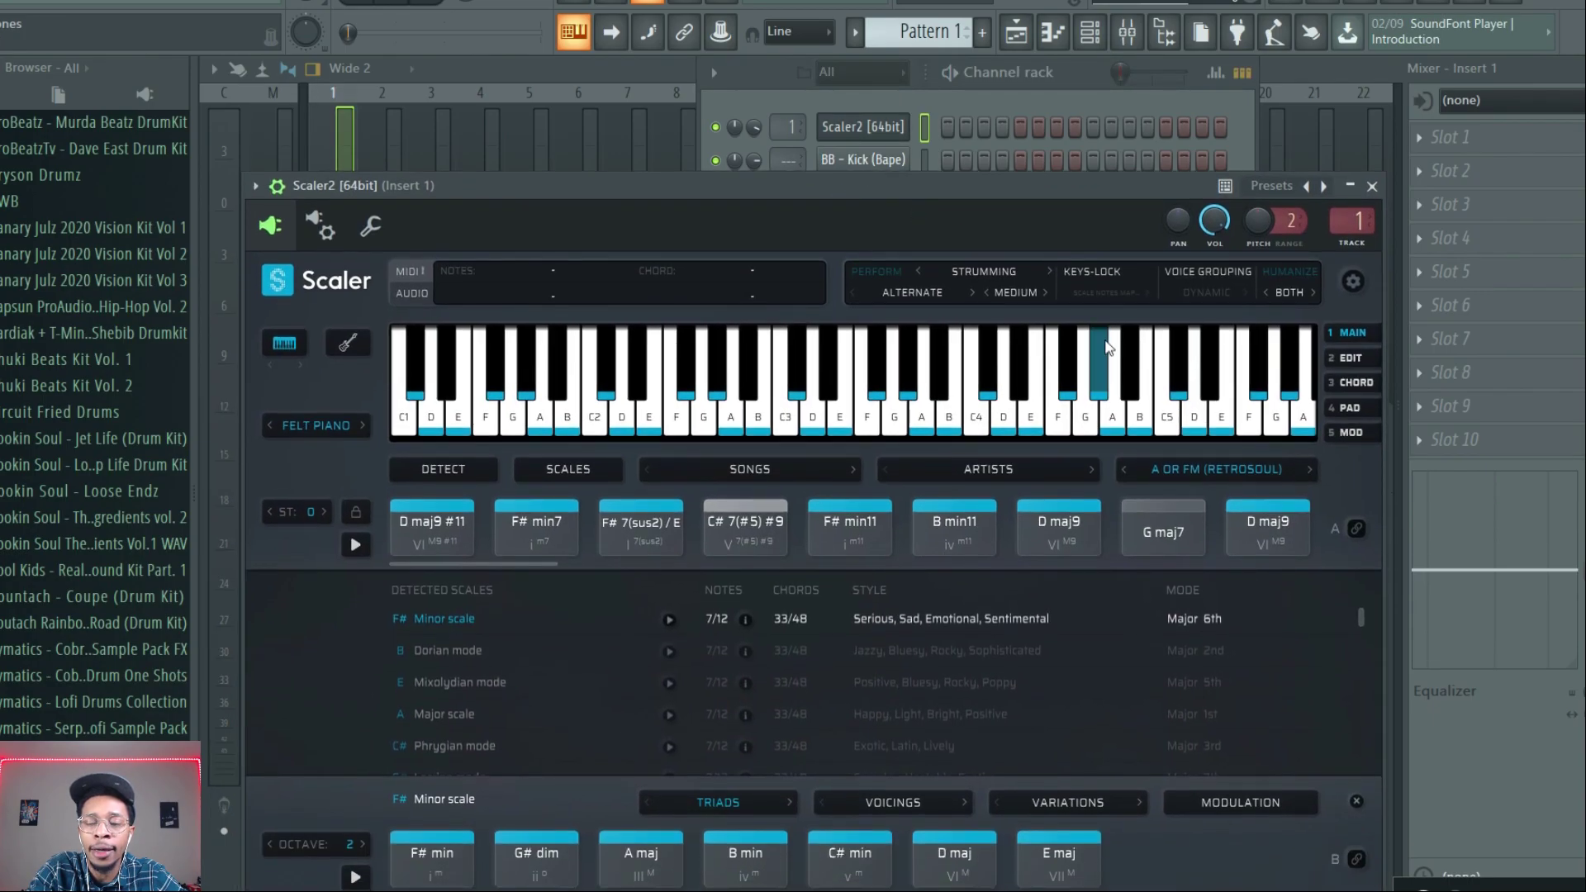
pyautogui.click(1305, 507)
pyautogui.click(1257, 464)
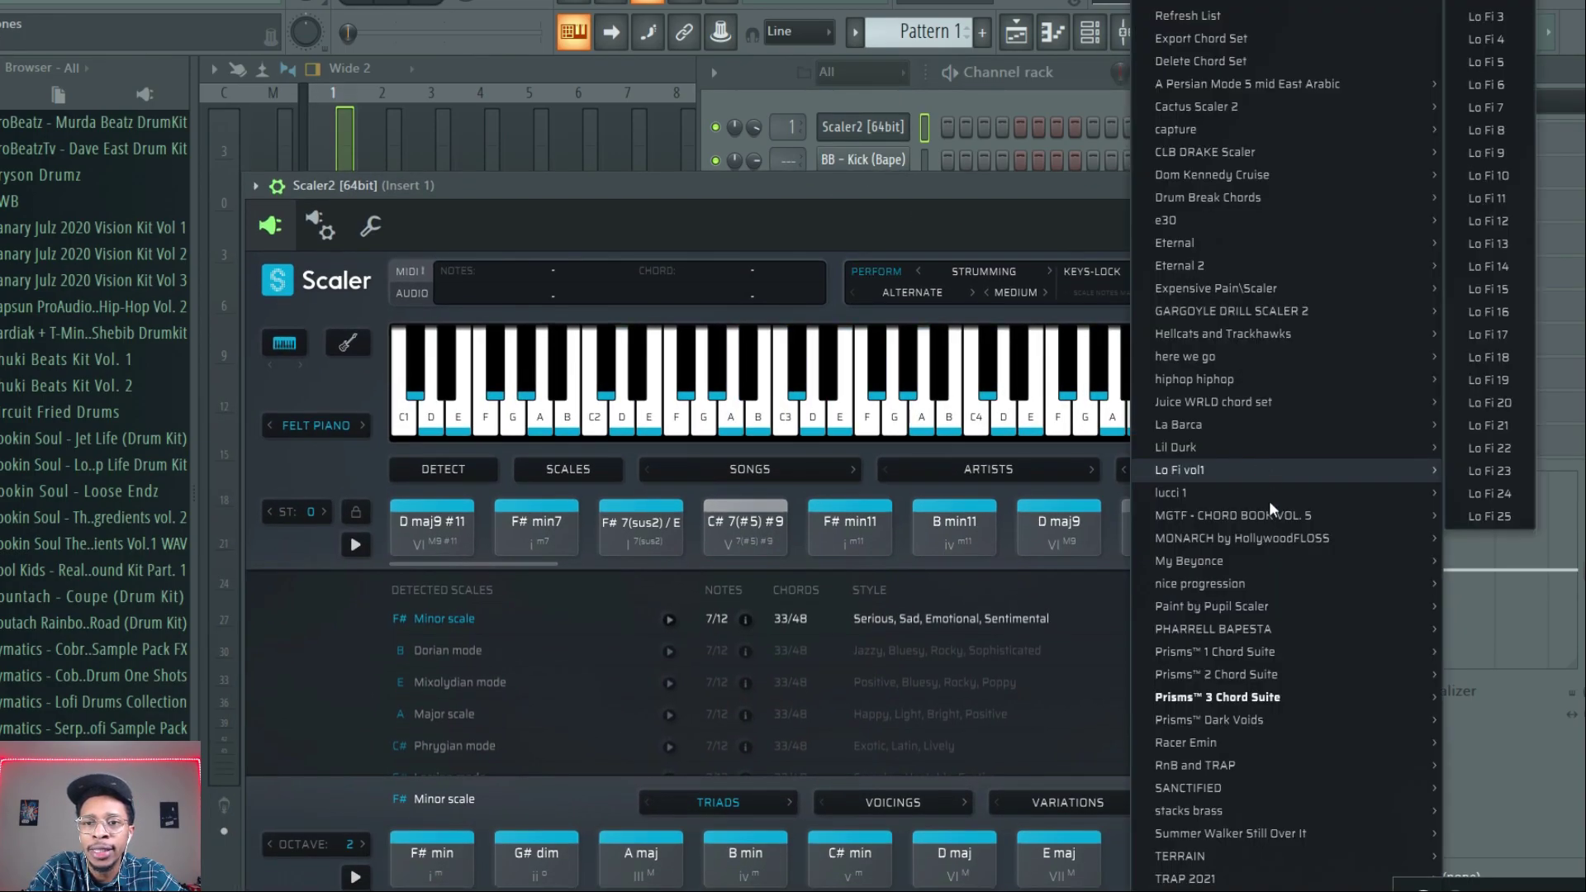
pyautogui.moveTo(1222, 701)
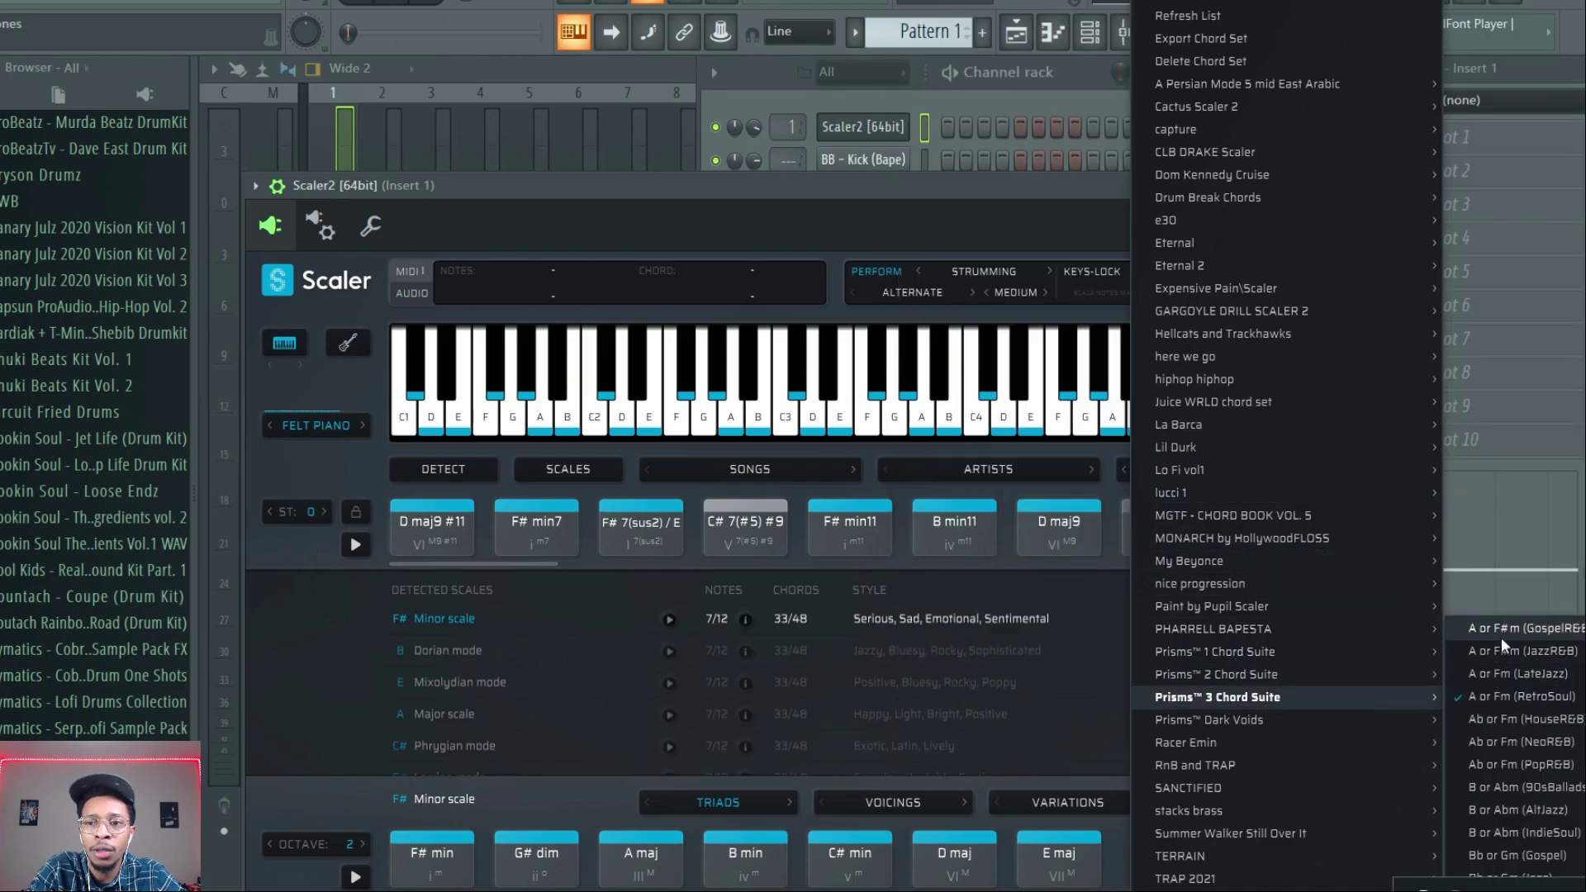
pyautogui.click(1505, 761)
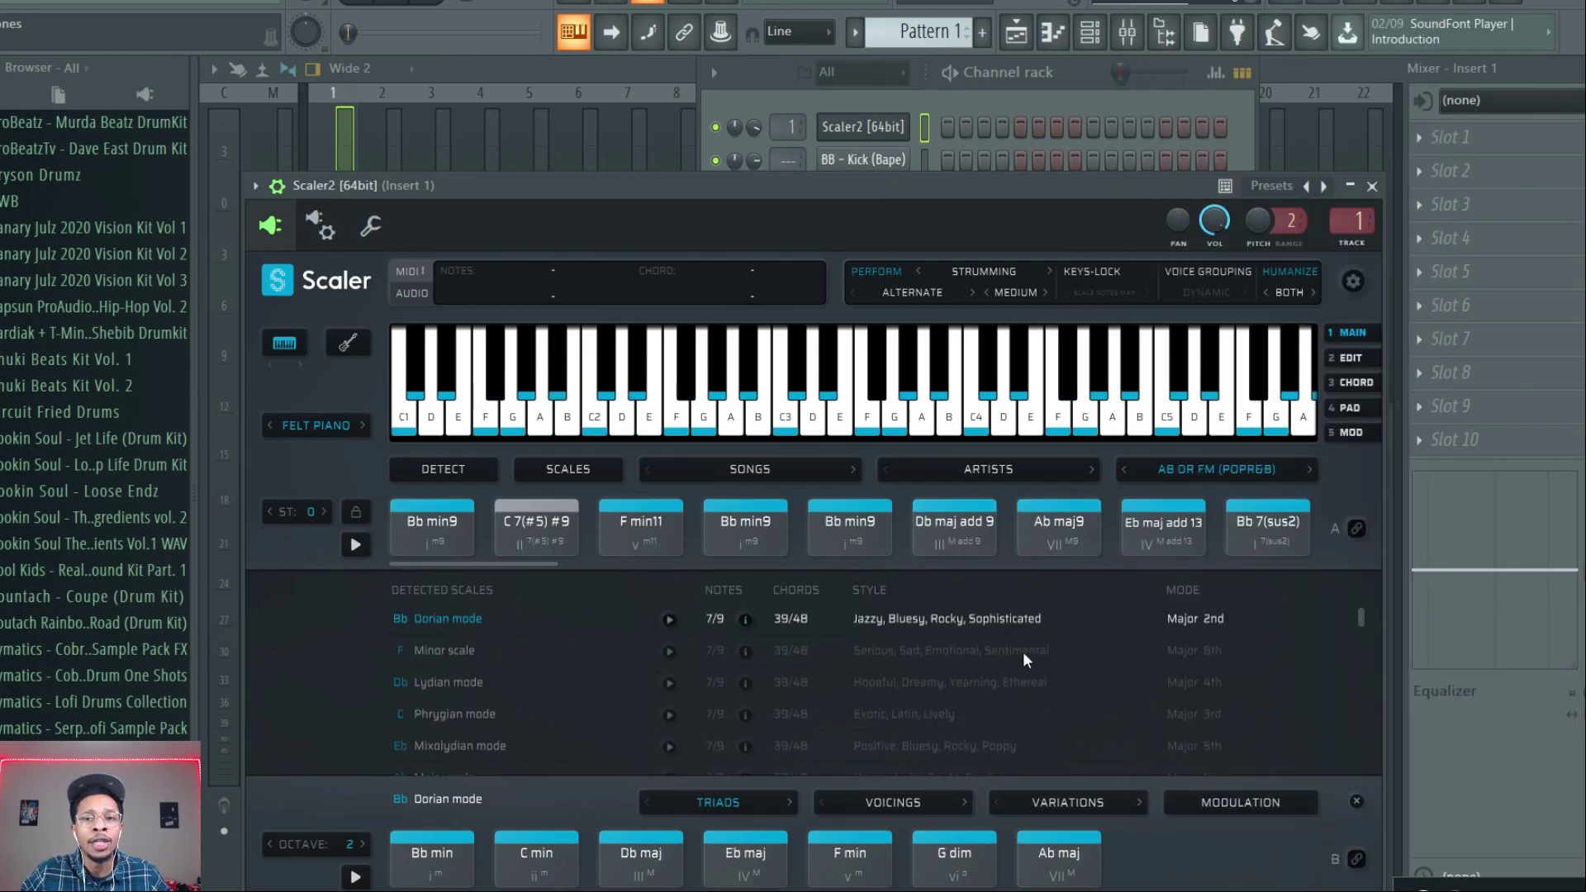
# - Audition the chords and build Scaler's Pattern 1 as Bb min9, Rest, F min11, Rest, Bb min9, Rest, Db maj add 9, Ab maj9
pyautogui.moveTo(517, 562); pyautogui.dragTo(439, 583)
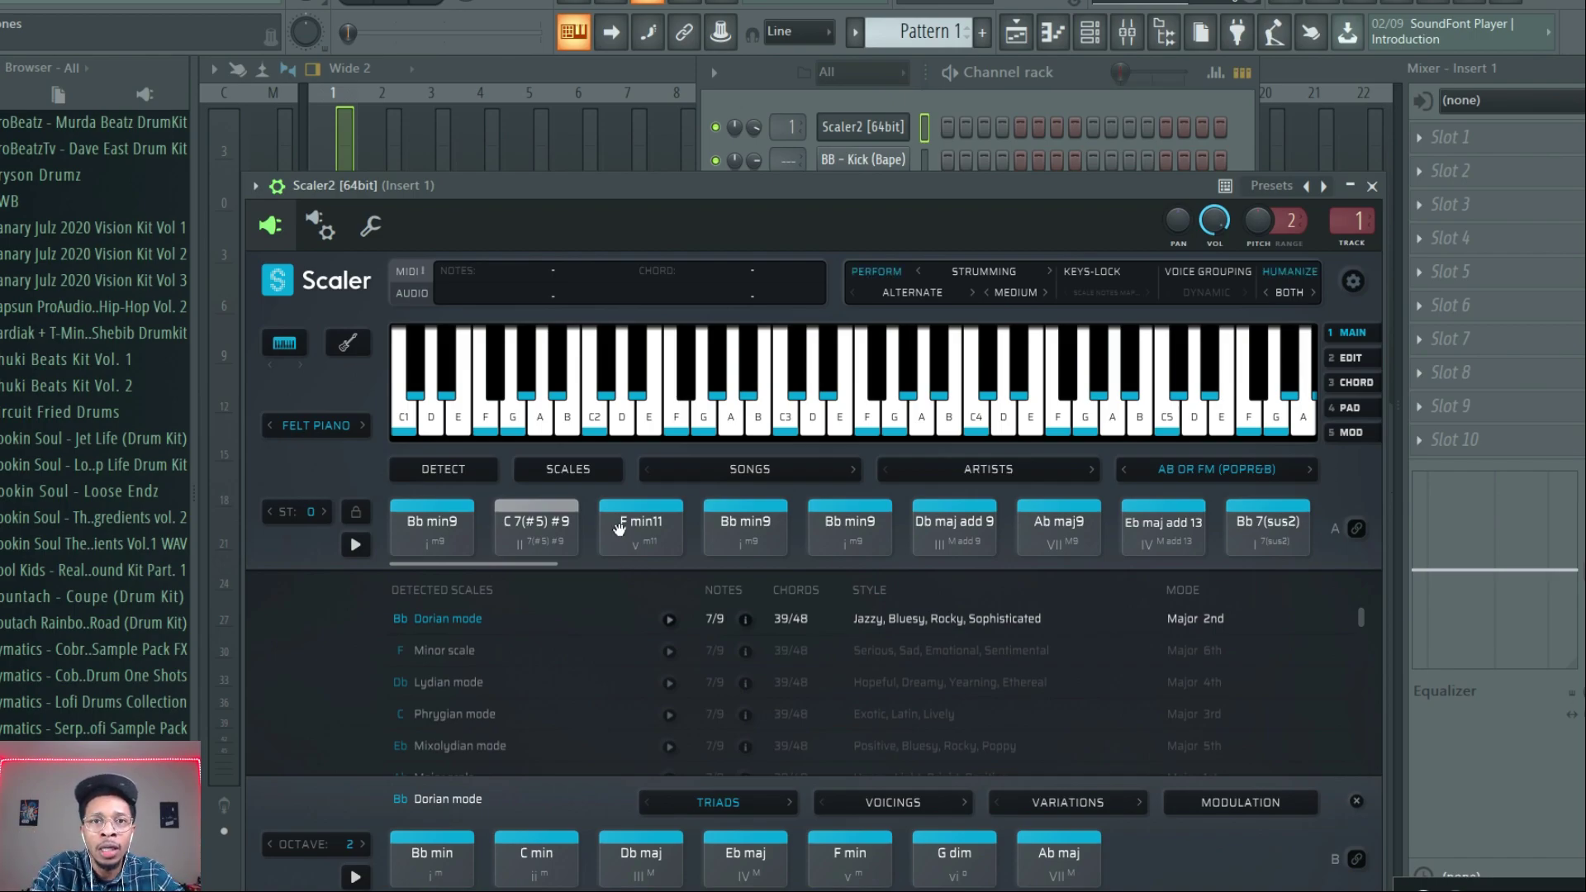
pyautogui.moveTo(548, 181); pyautogui.dragTo(594, 105)
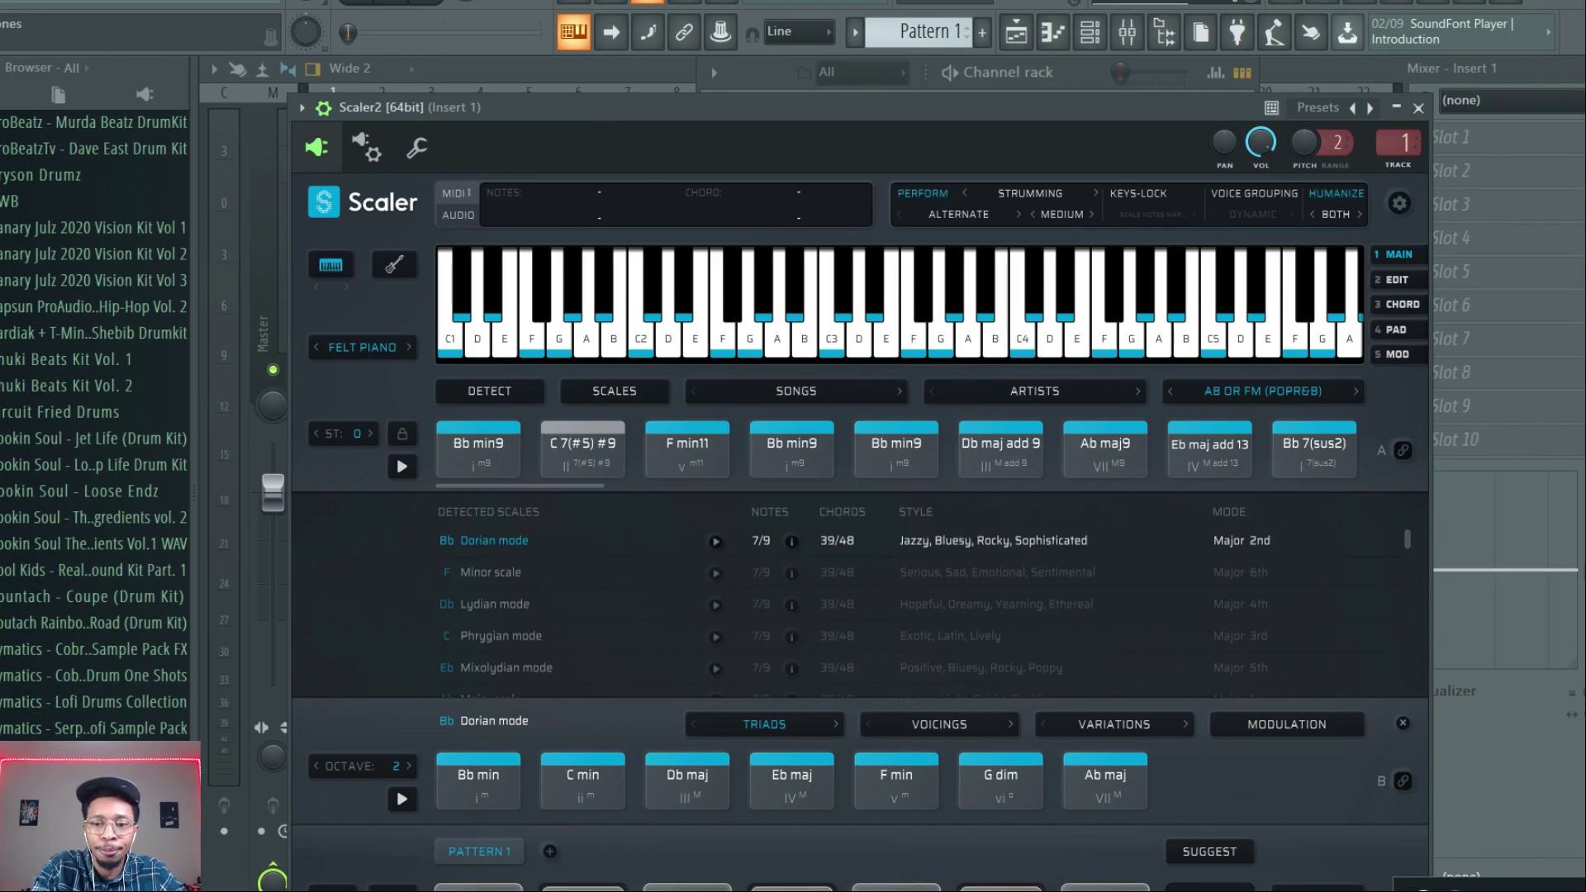
pyautogui.click(512, 476)
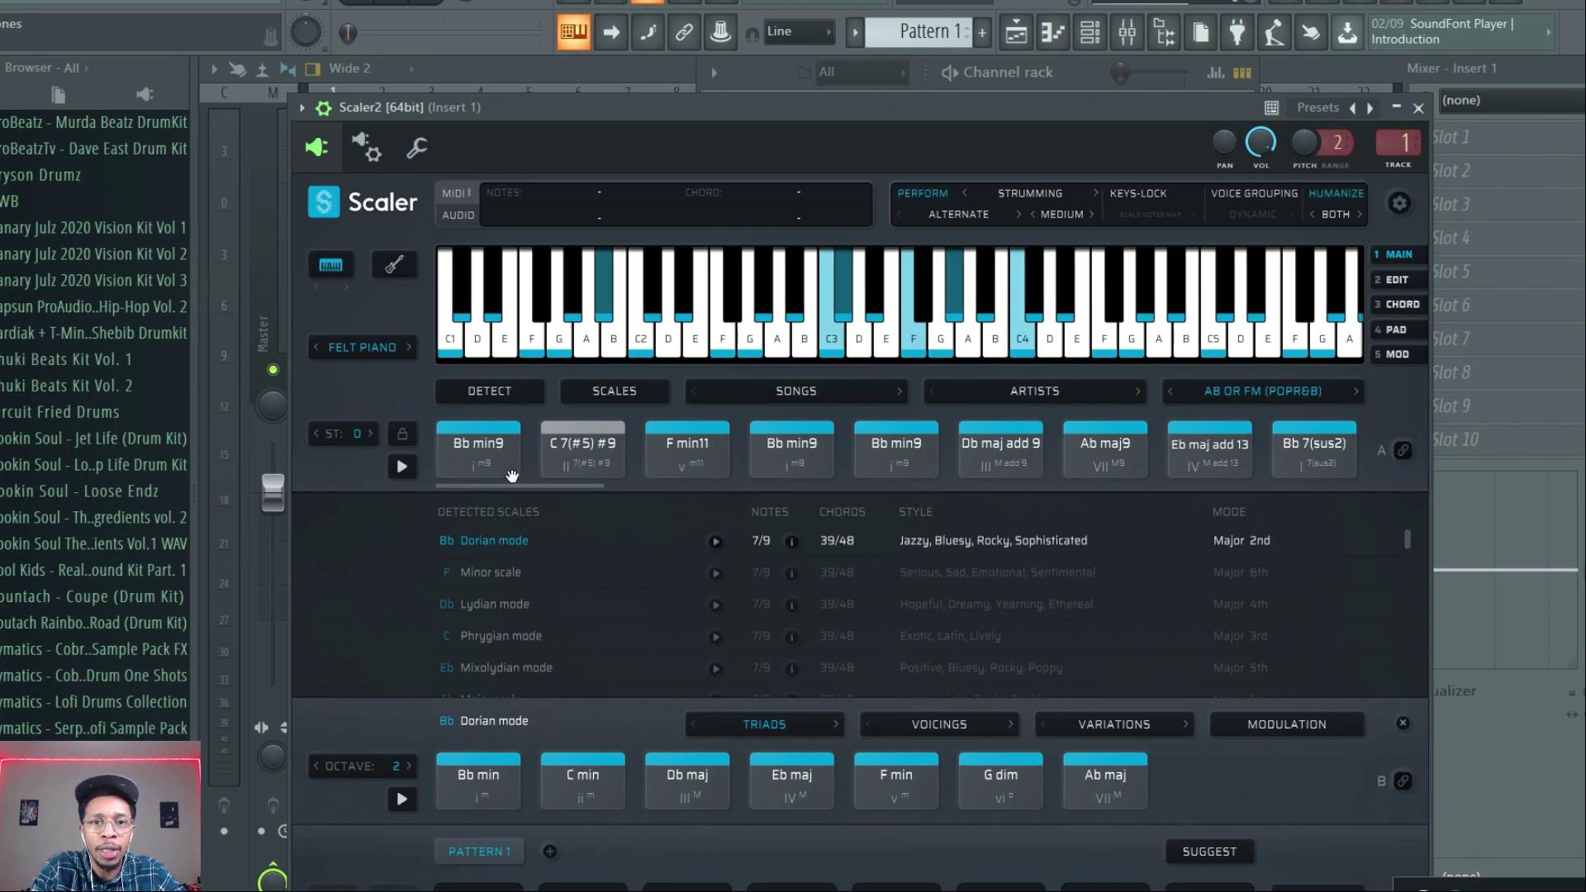
pyautogui.click(689, 462)
pyautogui.click(485, 448)
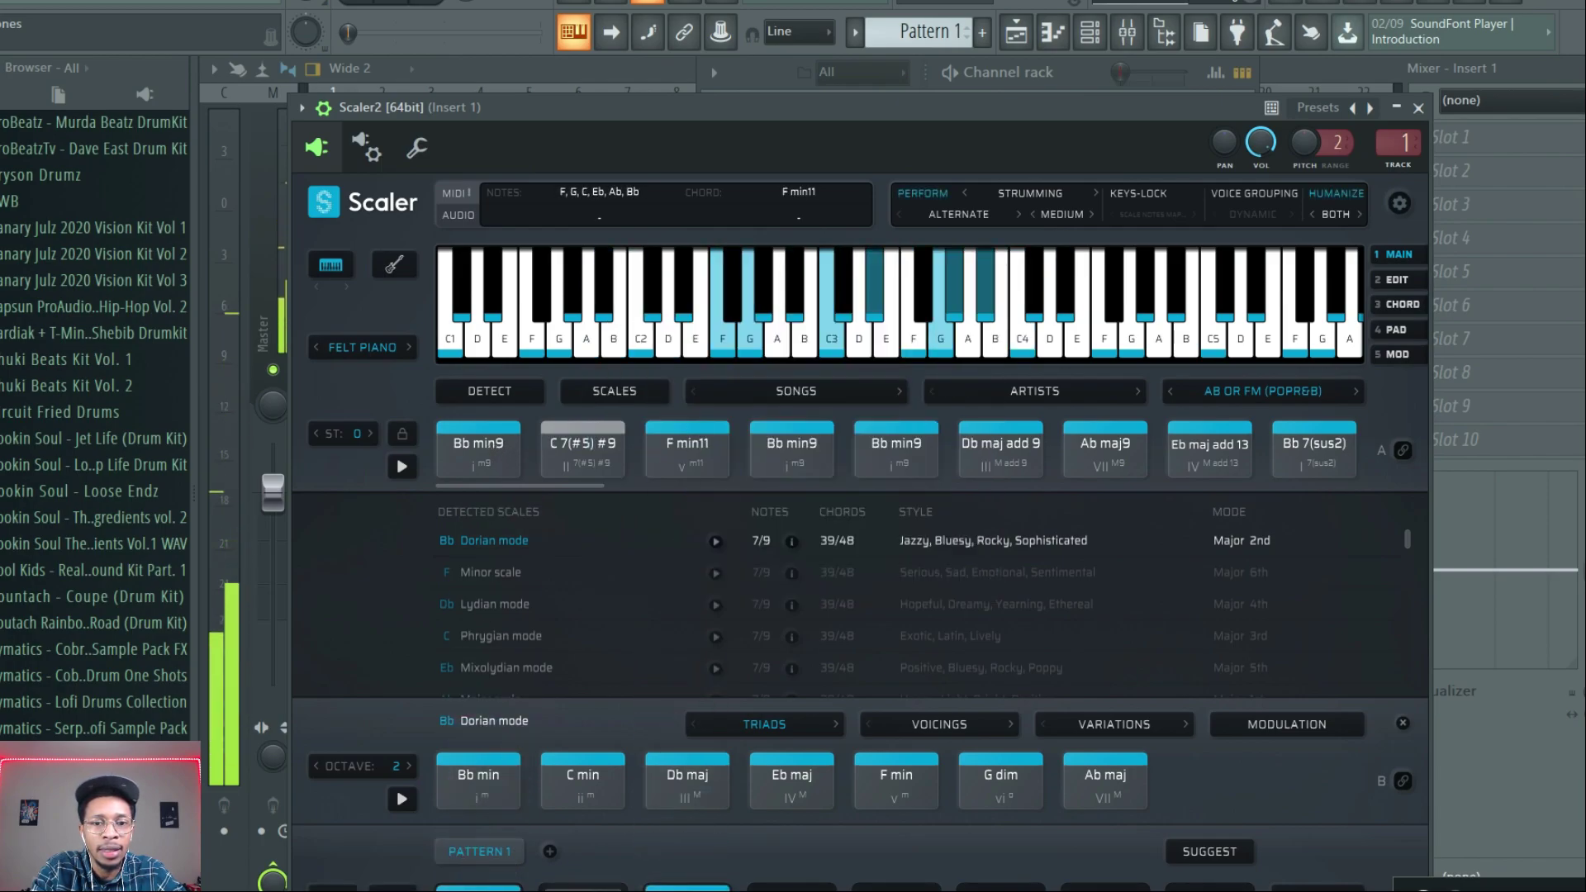
pyautogui.click(687, 454)
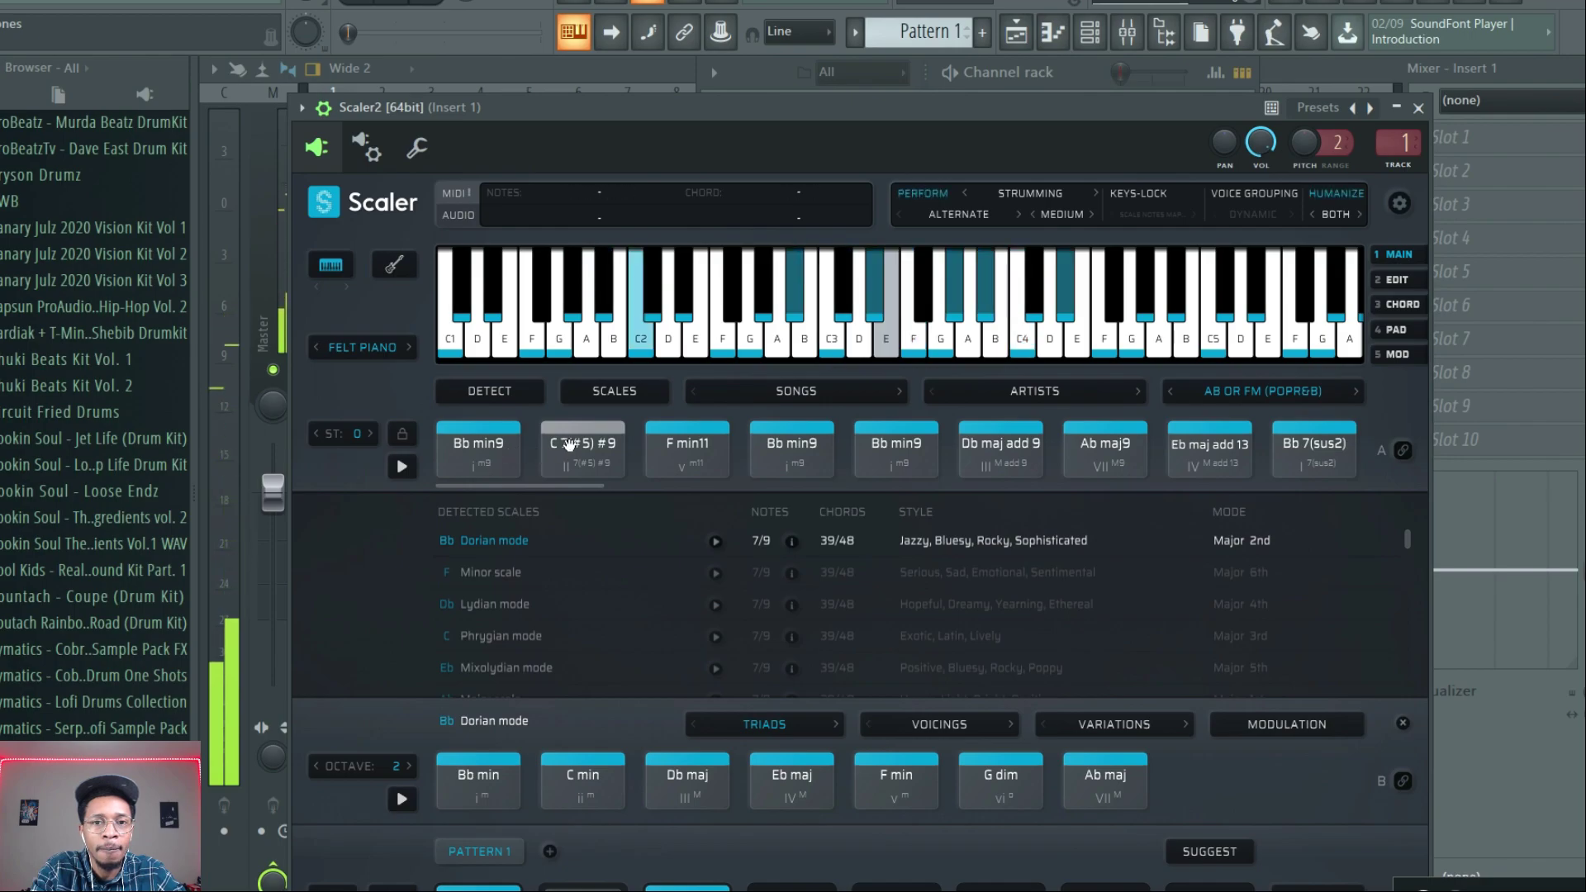
pyautogui.click(807, 446)
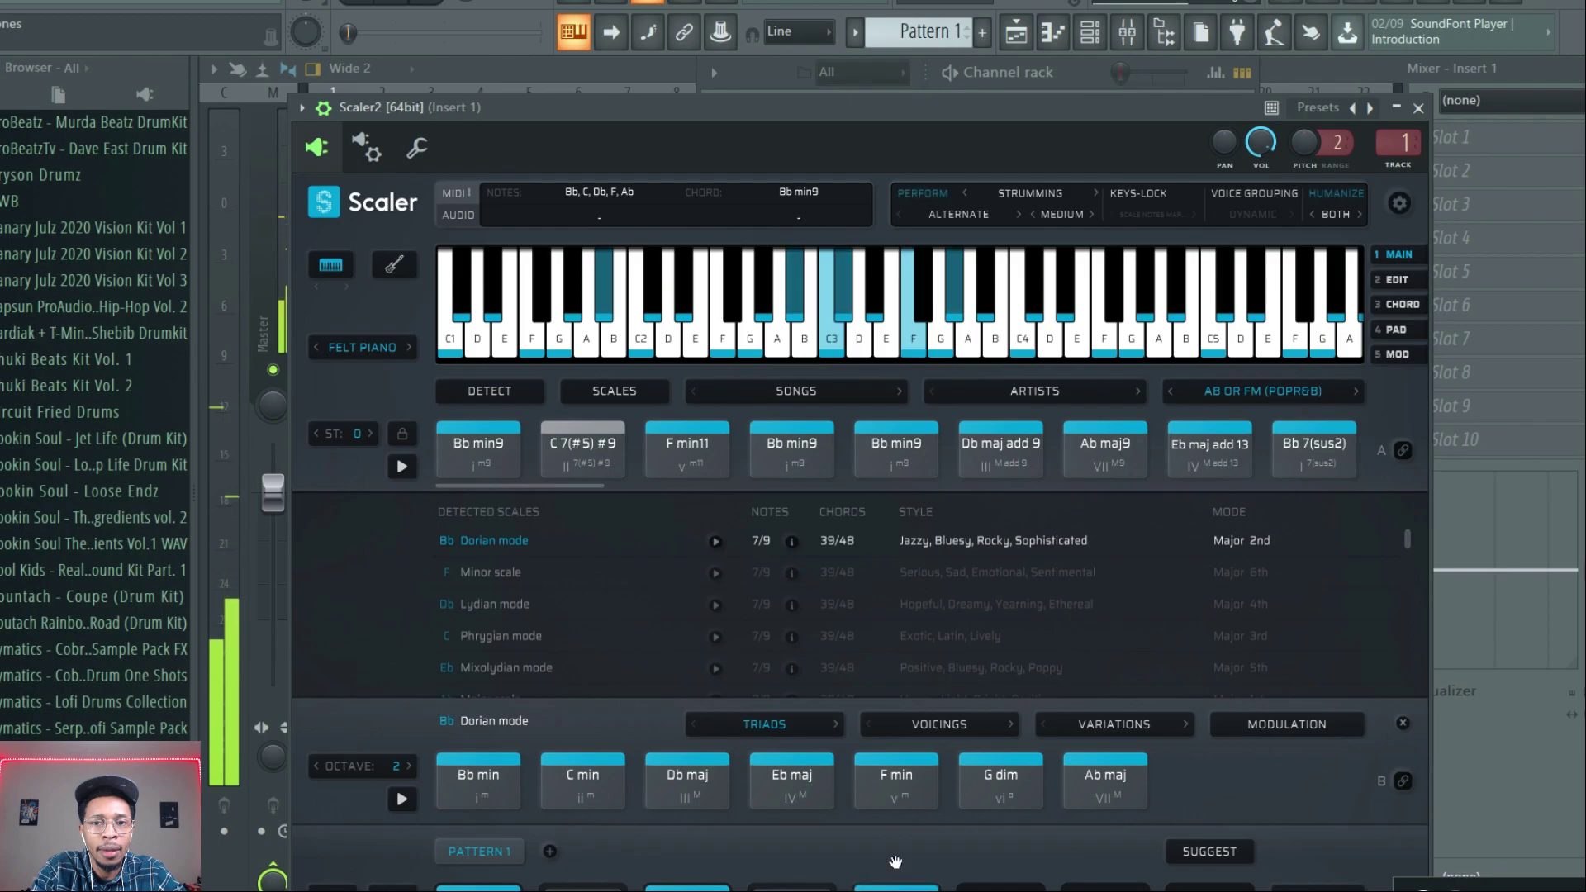
pyautogui.click(1001, 465)
pyautogui.click(1107, 446)
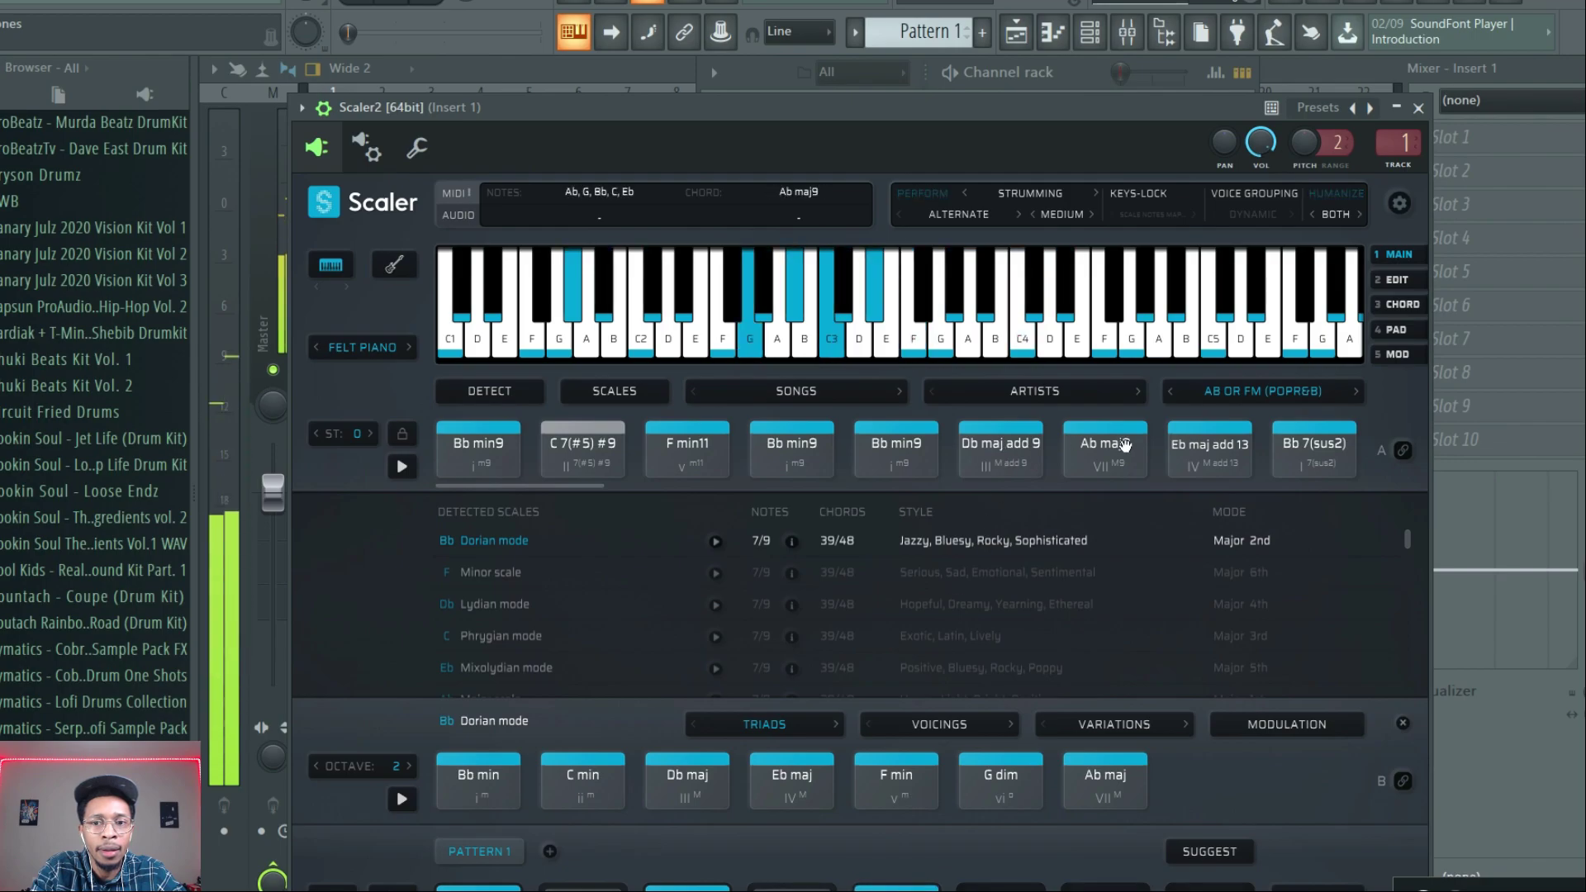
pyautogui.moveTo(1001, 446); pyautogui.dragTo(1082, 885)
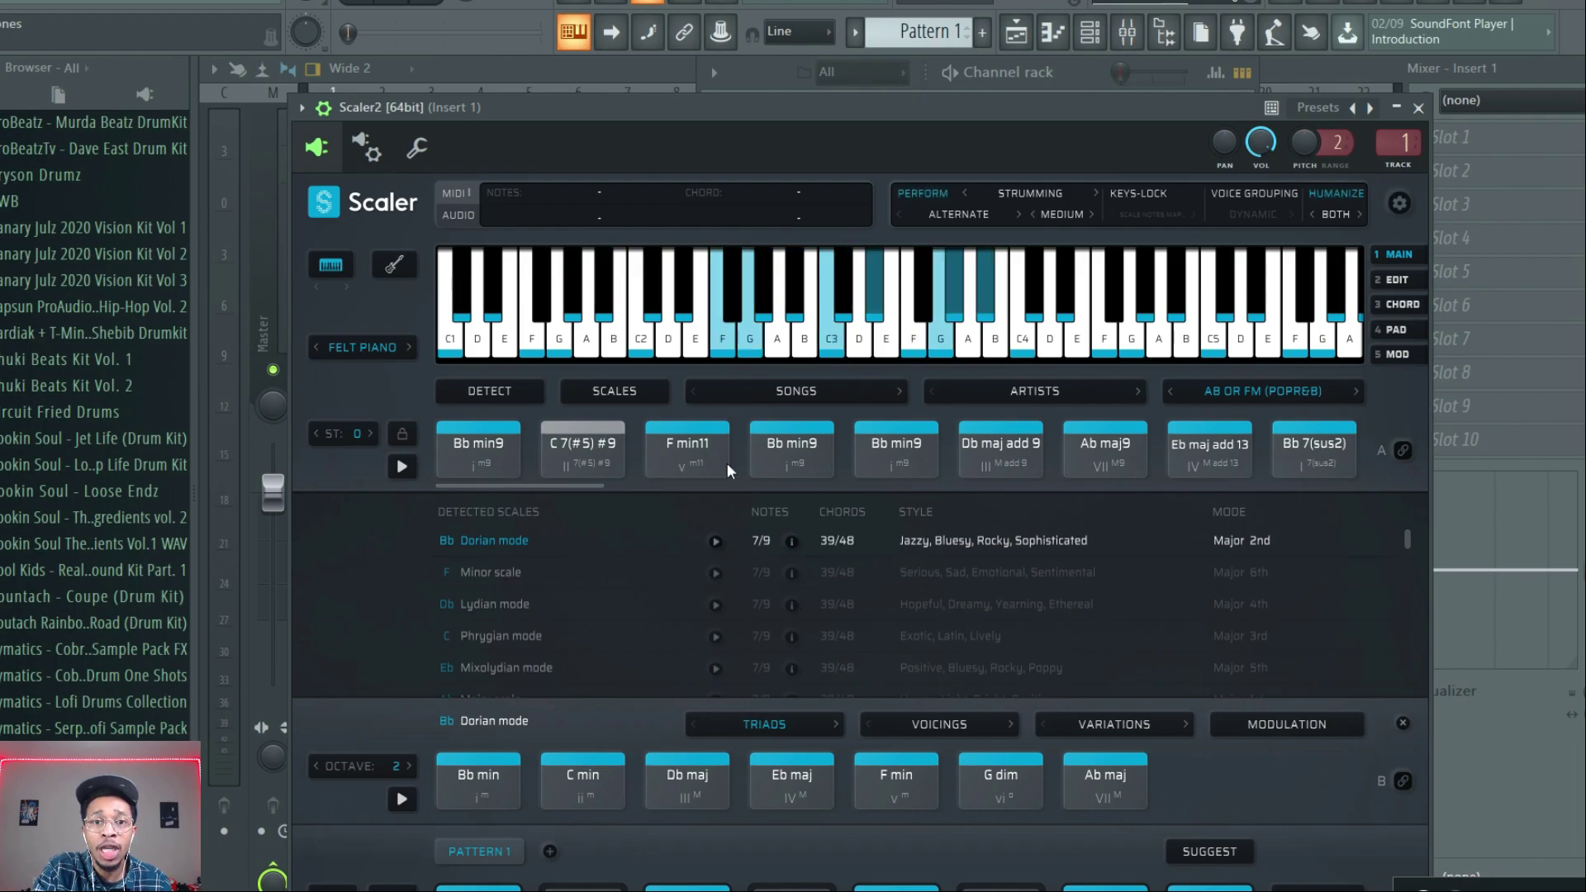
pyautogui.moveTo(591, 483); pyautogui.dragTo(950, 493)
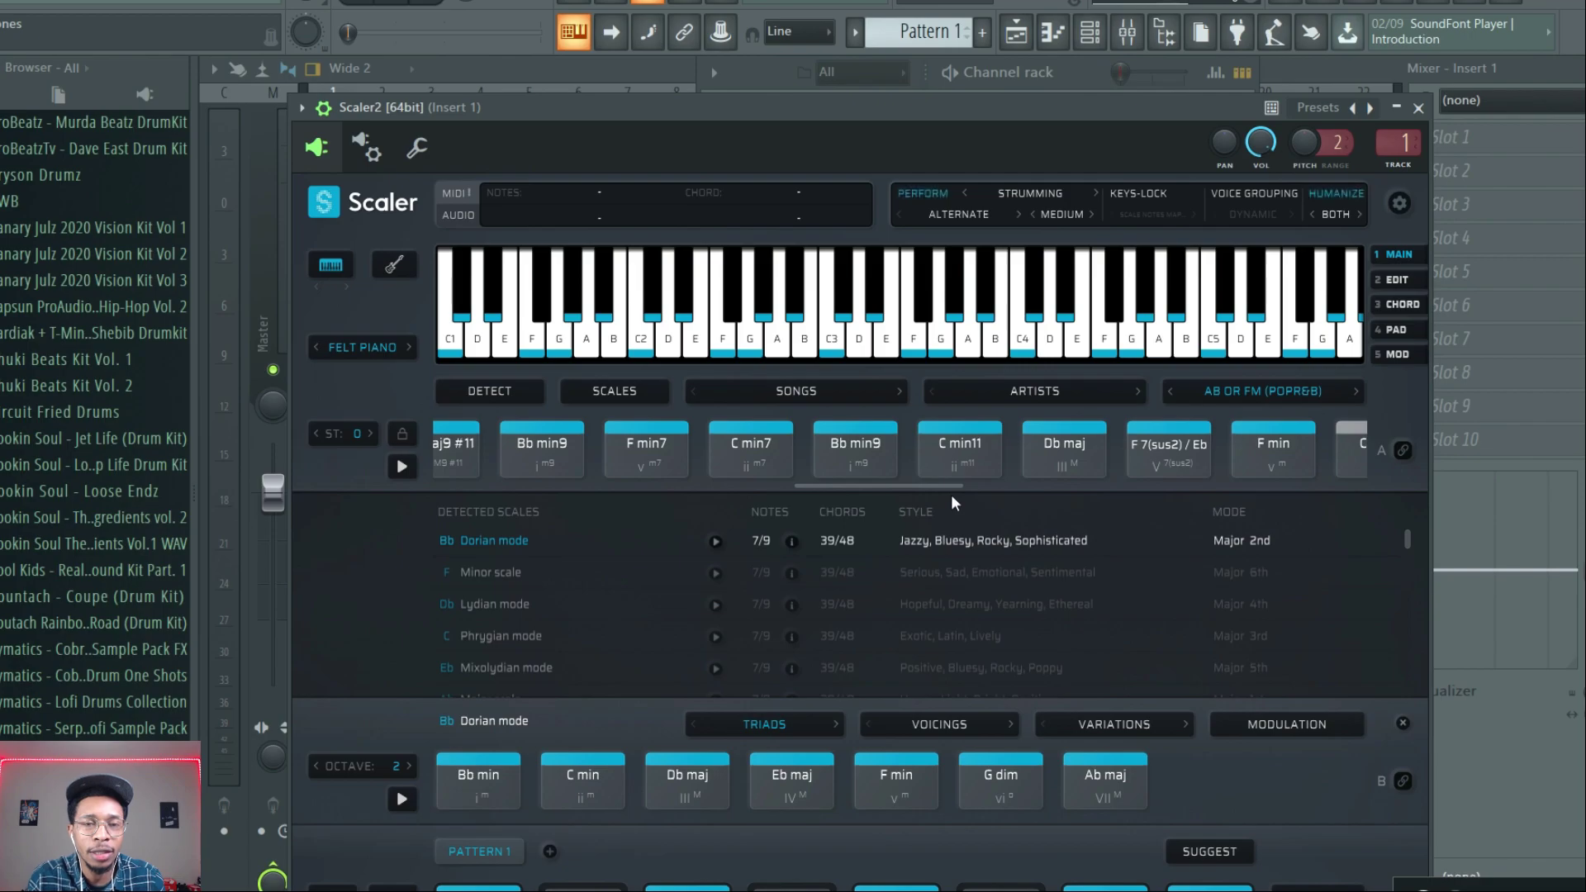
# - Add an Omnisphere channel with the Keys - Sensei patch and place the Scaler chord pattern in its piano roll
pyautogui.hotkey('ctrl', 'Return')
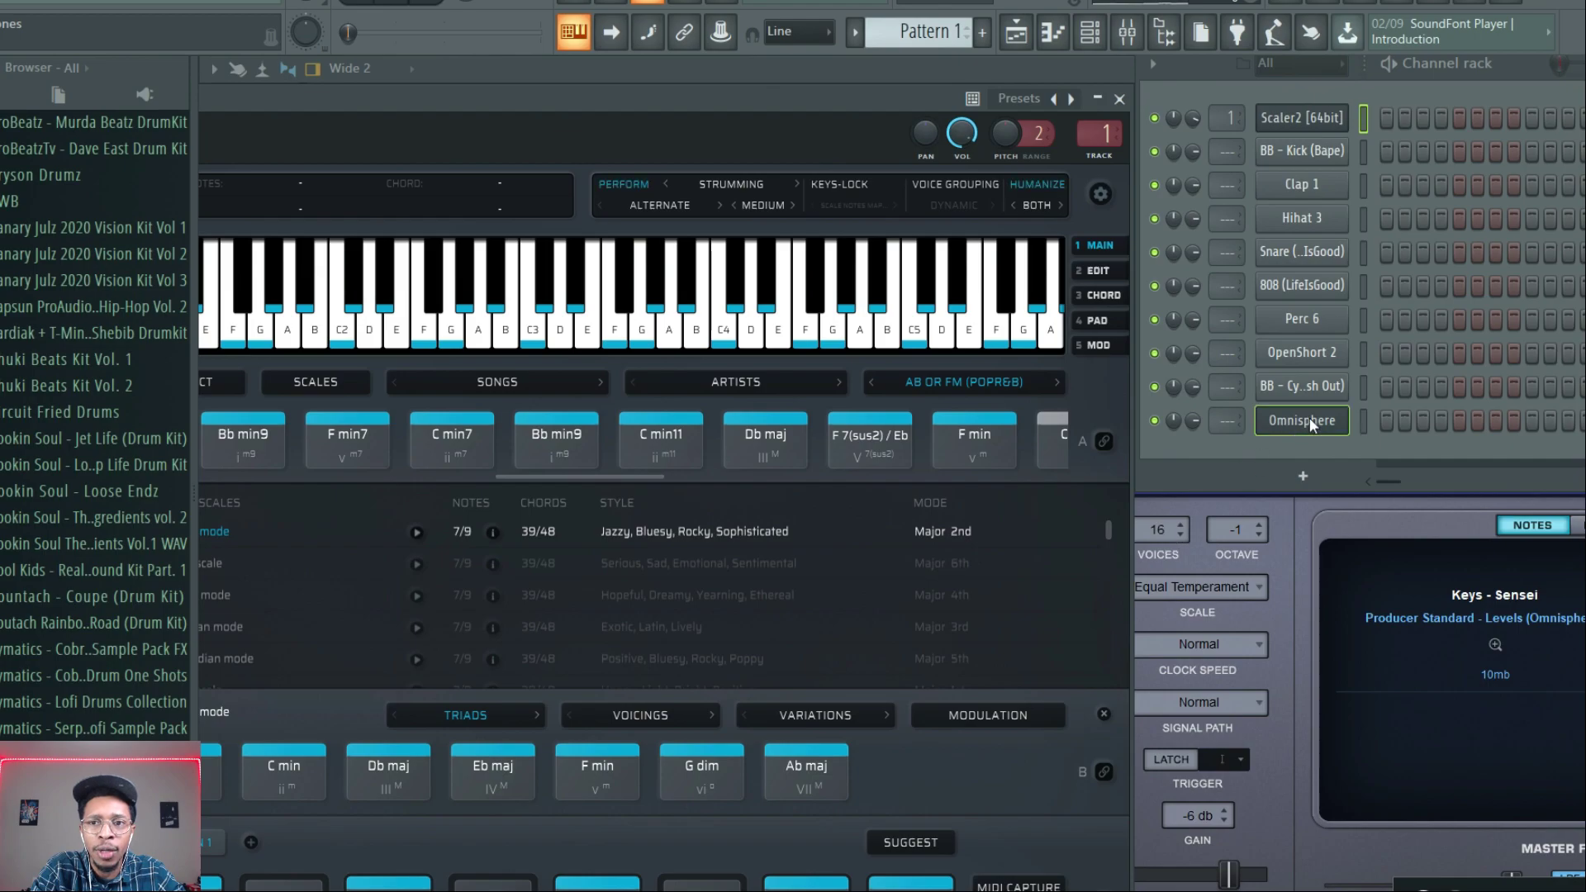
pyautogui.moveTo(1309, 418); pyautogui.dragTo(1309, 418)
pyautogui.click(1418, 427)
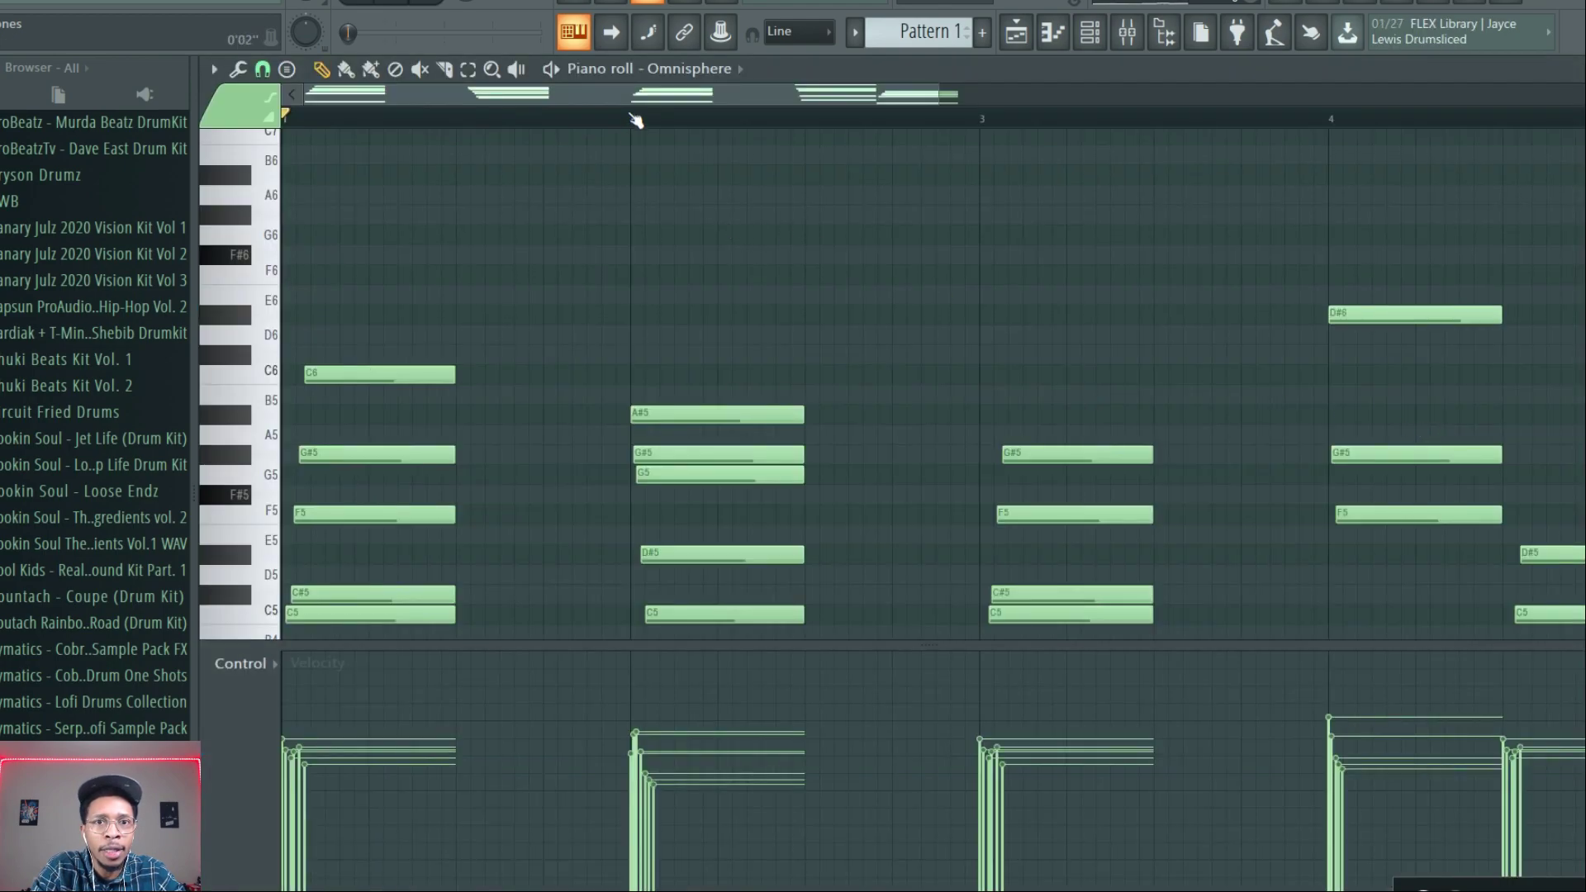
# - Play back the Omnisphere chords and transpose all their notes up one octave
pyautogui.press('space')
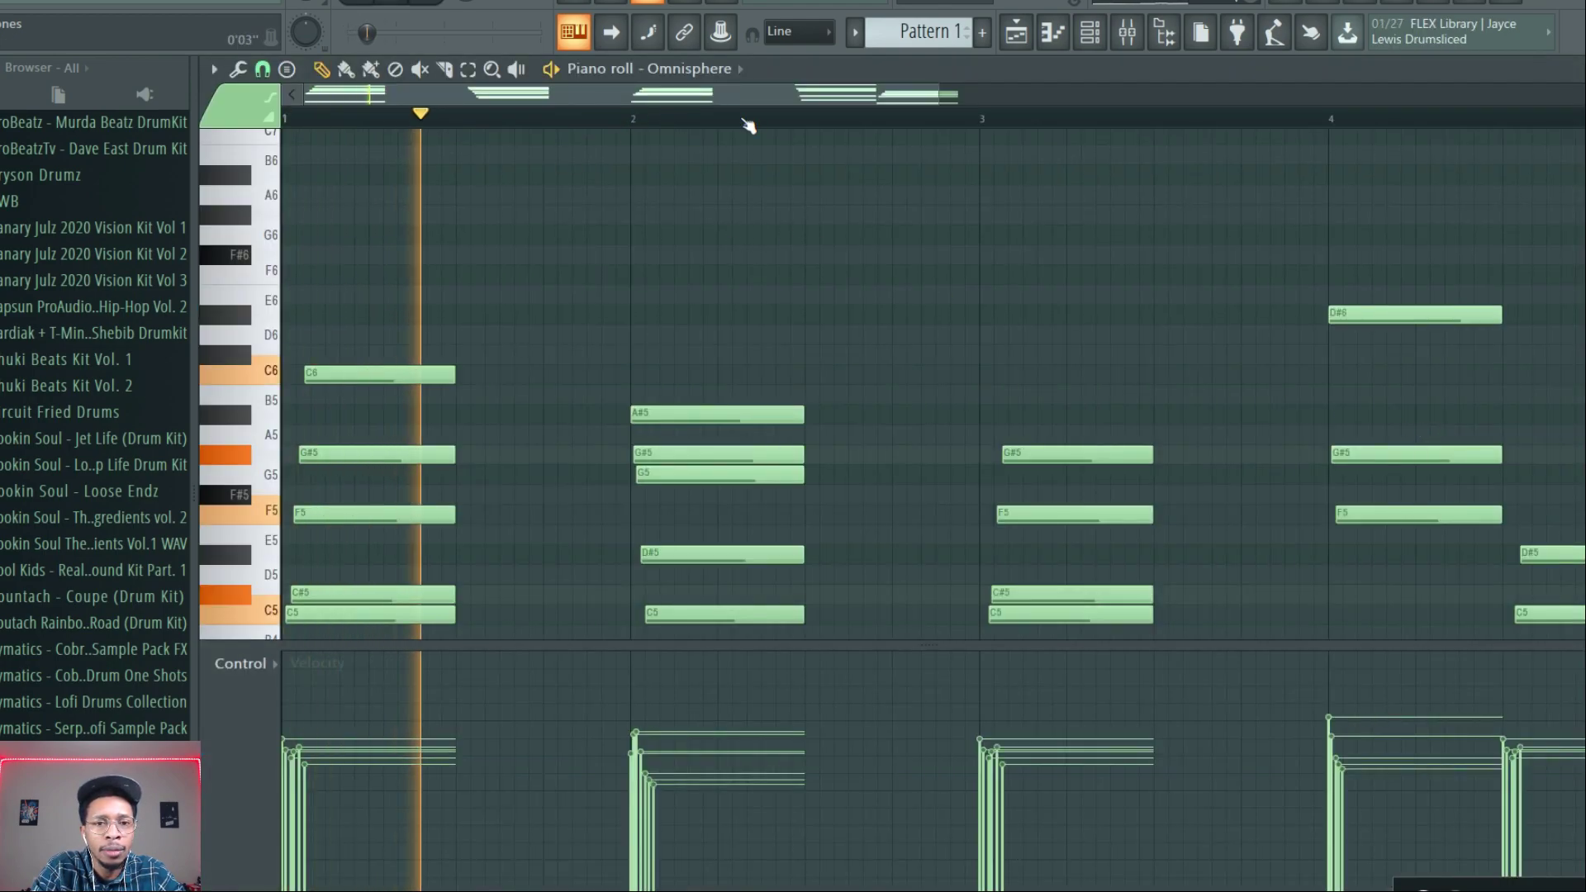
pyautogui.press('space')
pyautogui.hotkey('ctrl', 'Up')
pyautogui.press('space')
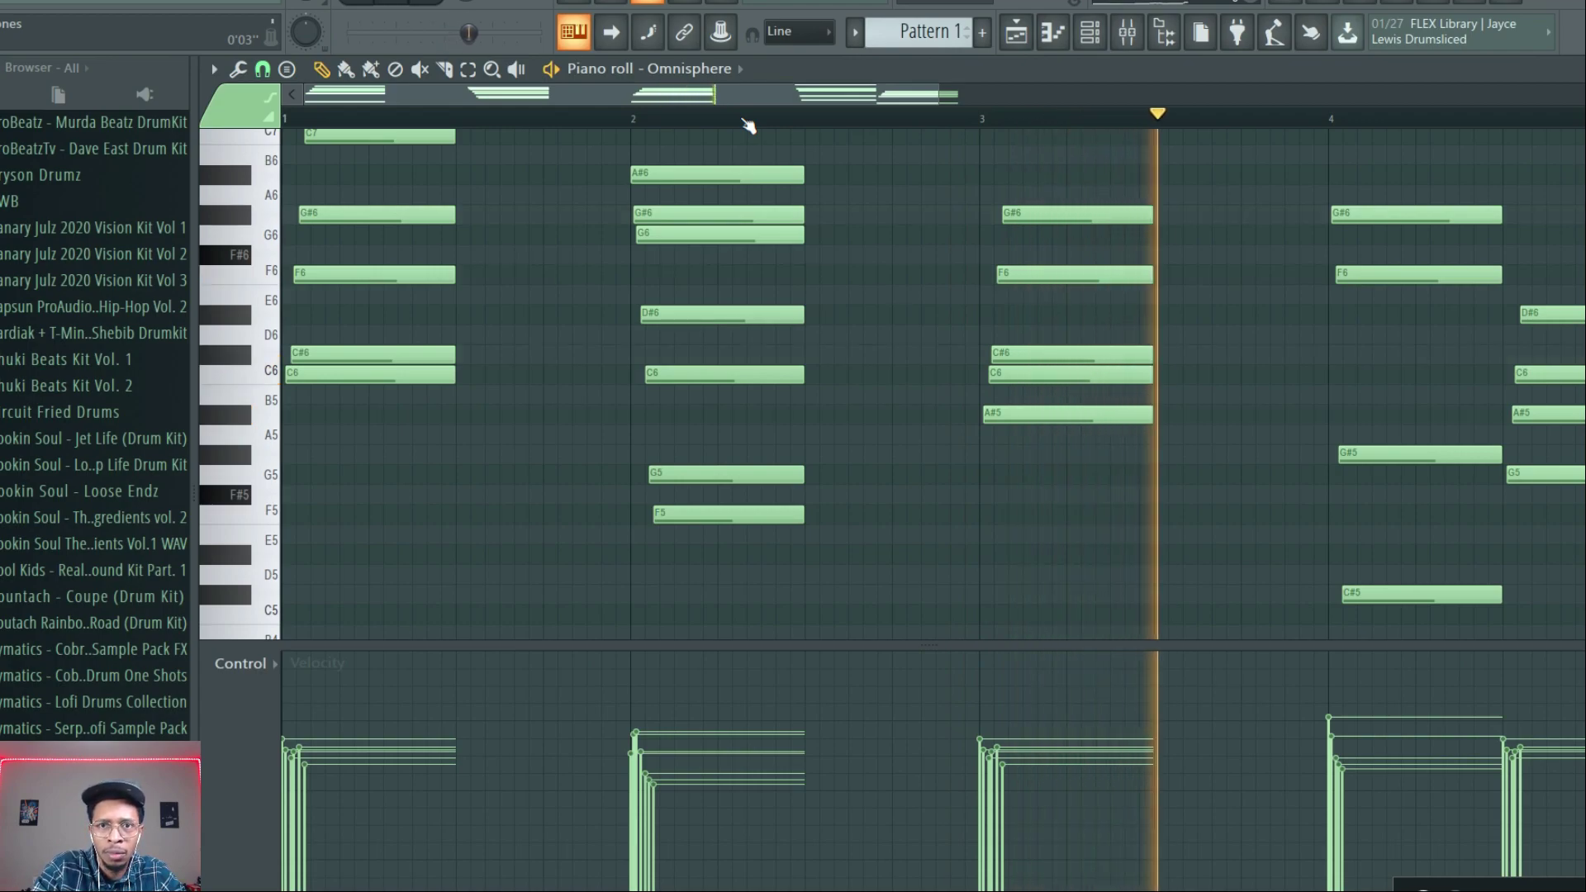
pyautogui.moveTo(936, 97); pyautogui.dragTo(1075, 113)
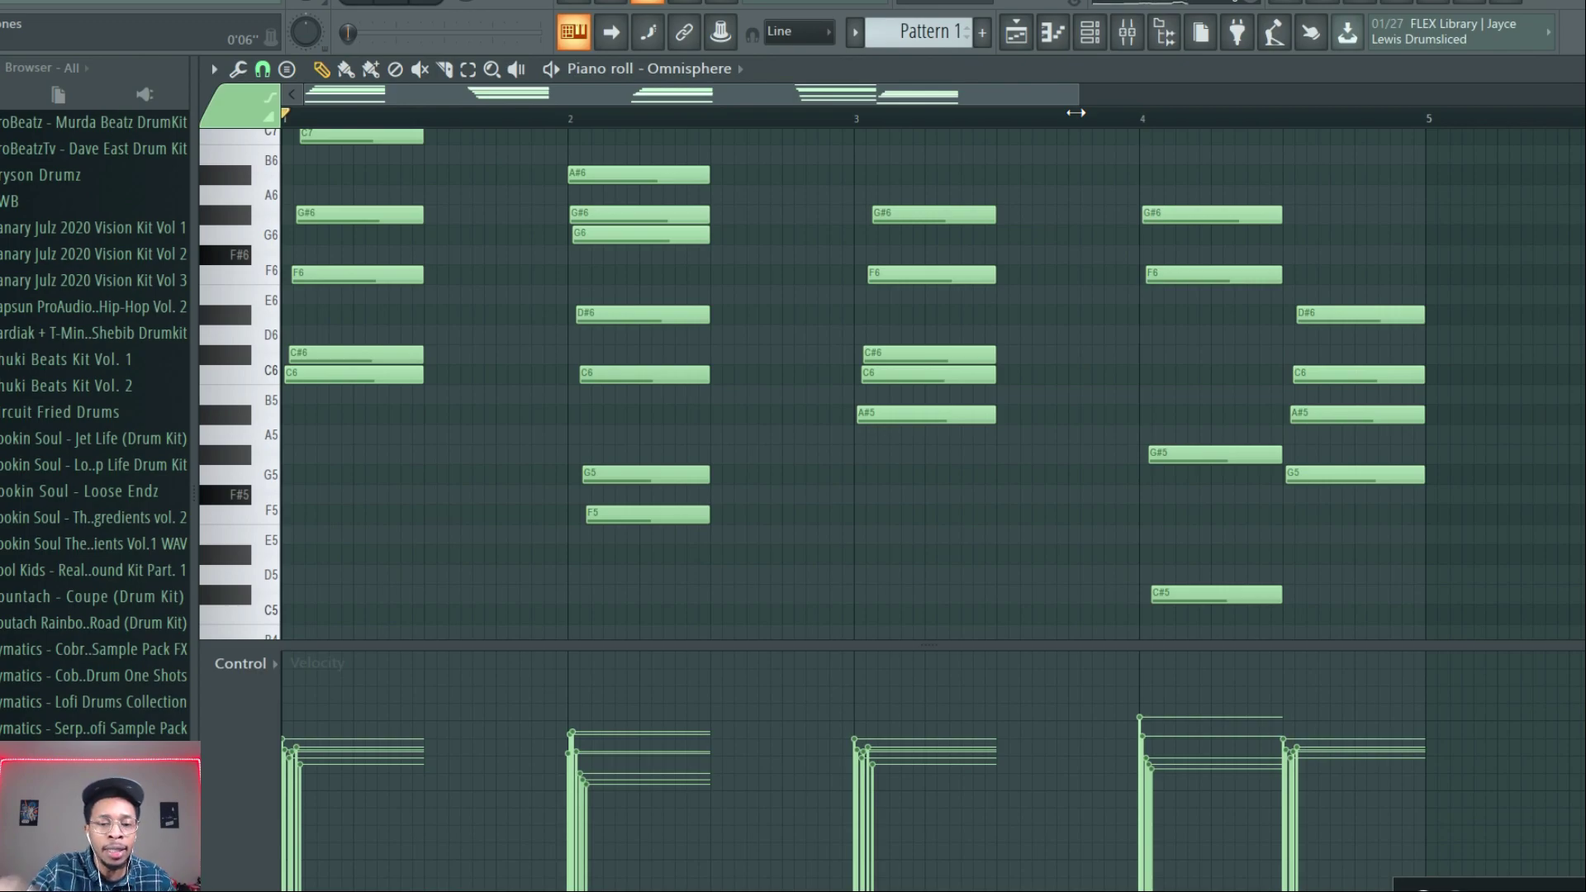
# - Add an FL Keys instrument channel to the channel rack
pyautogui.click(1090, 31)
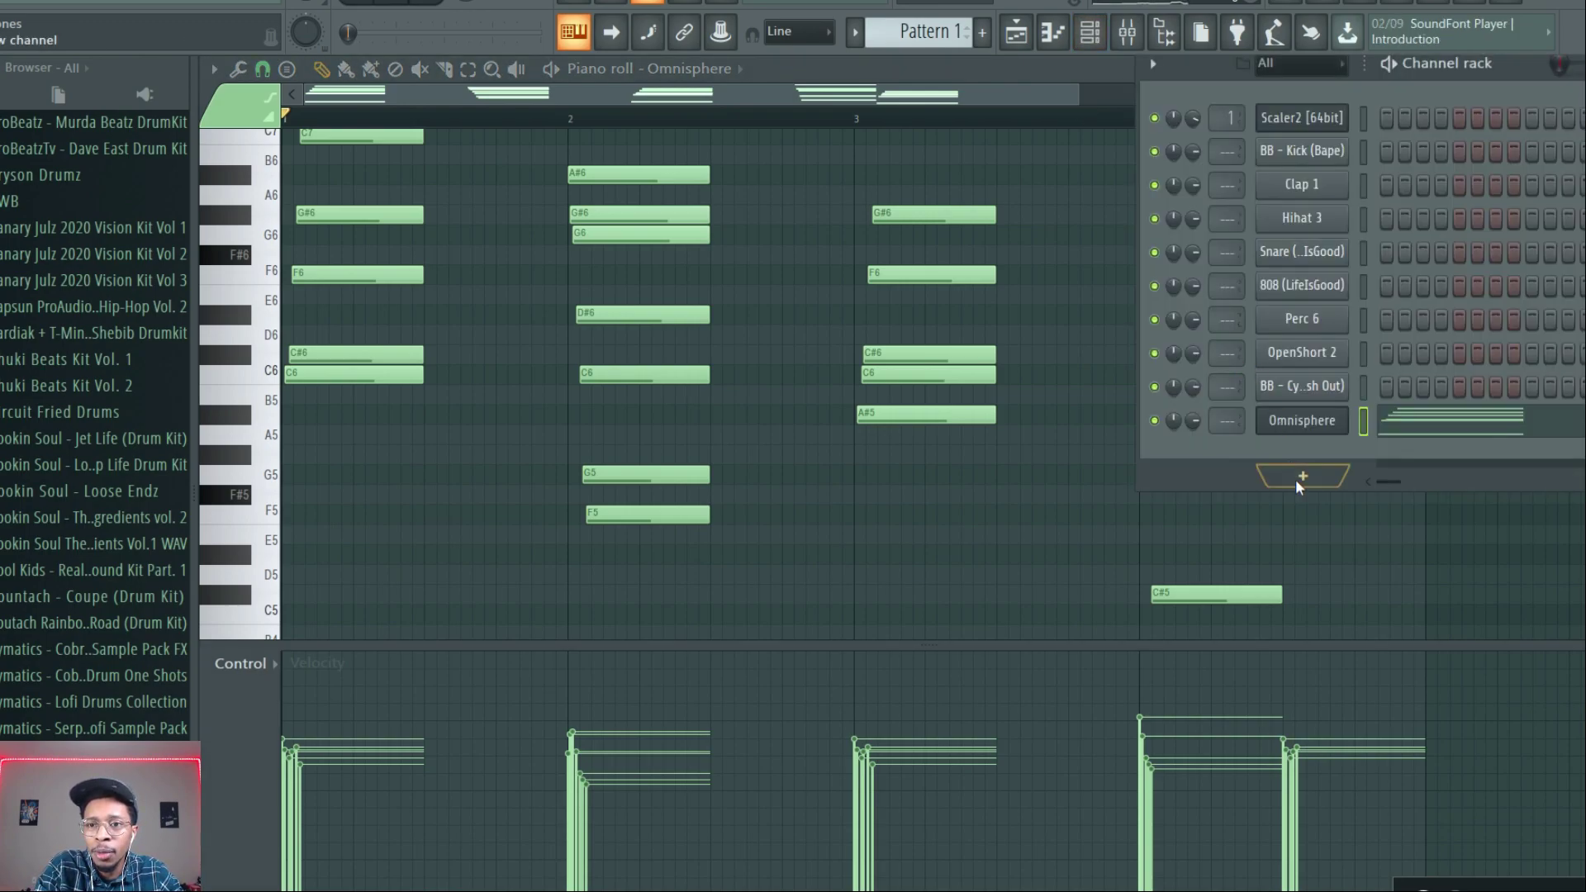
pyautogui.click(1295, 474)
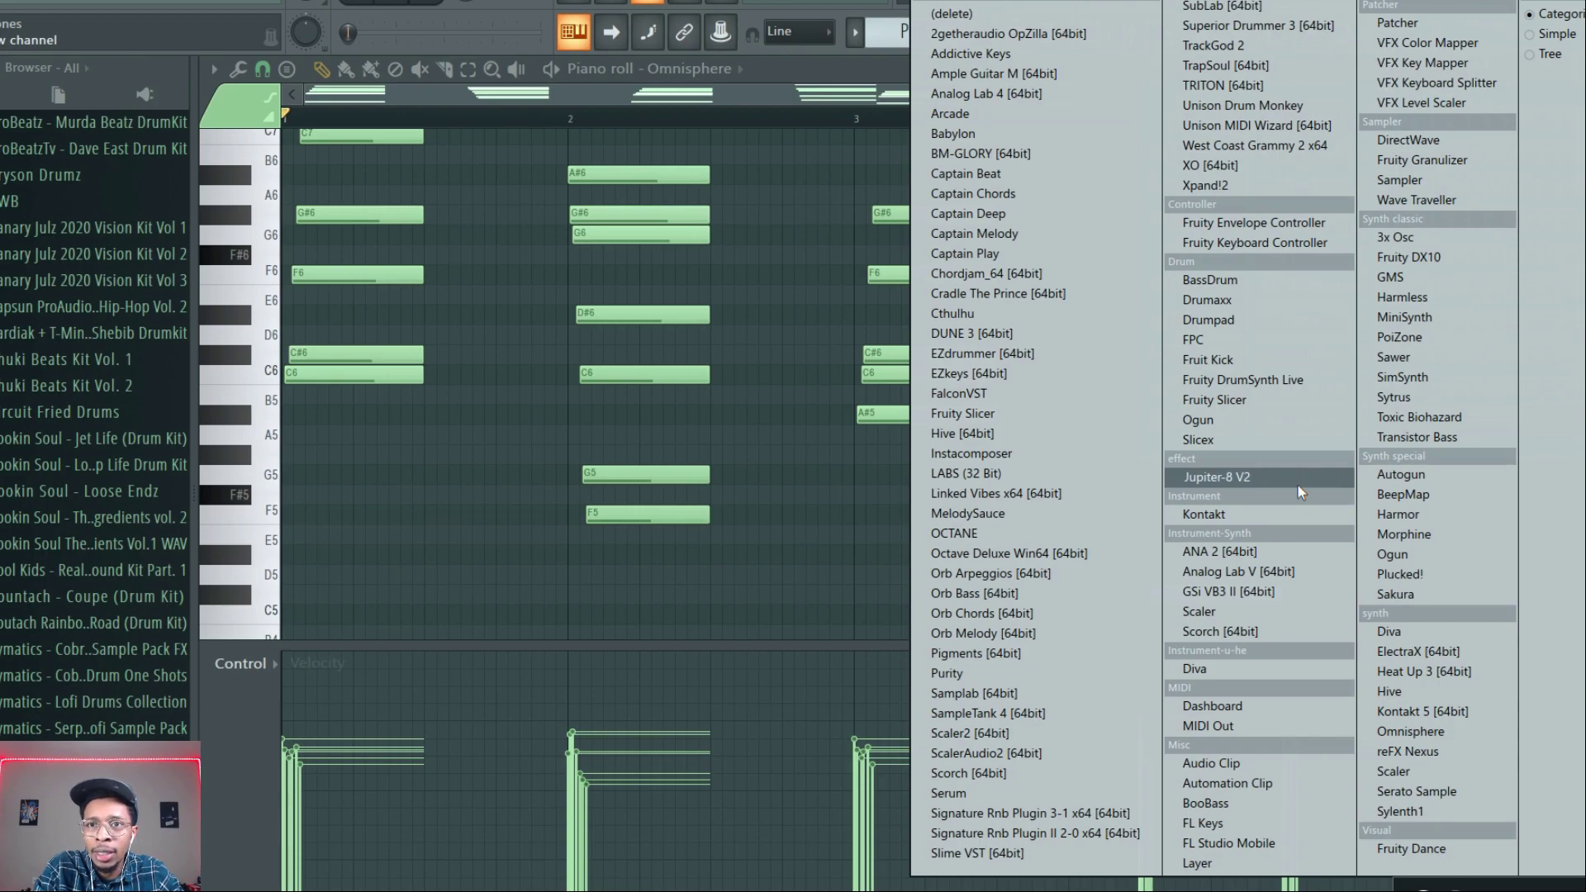
pyautogui.click(1265, 824)
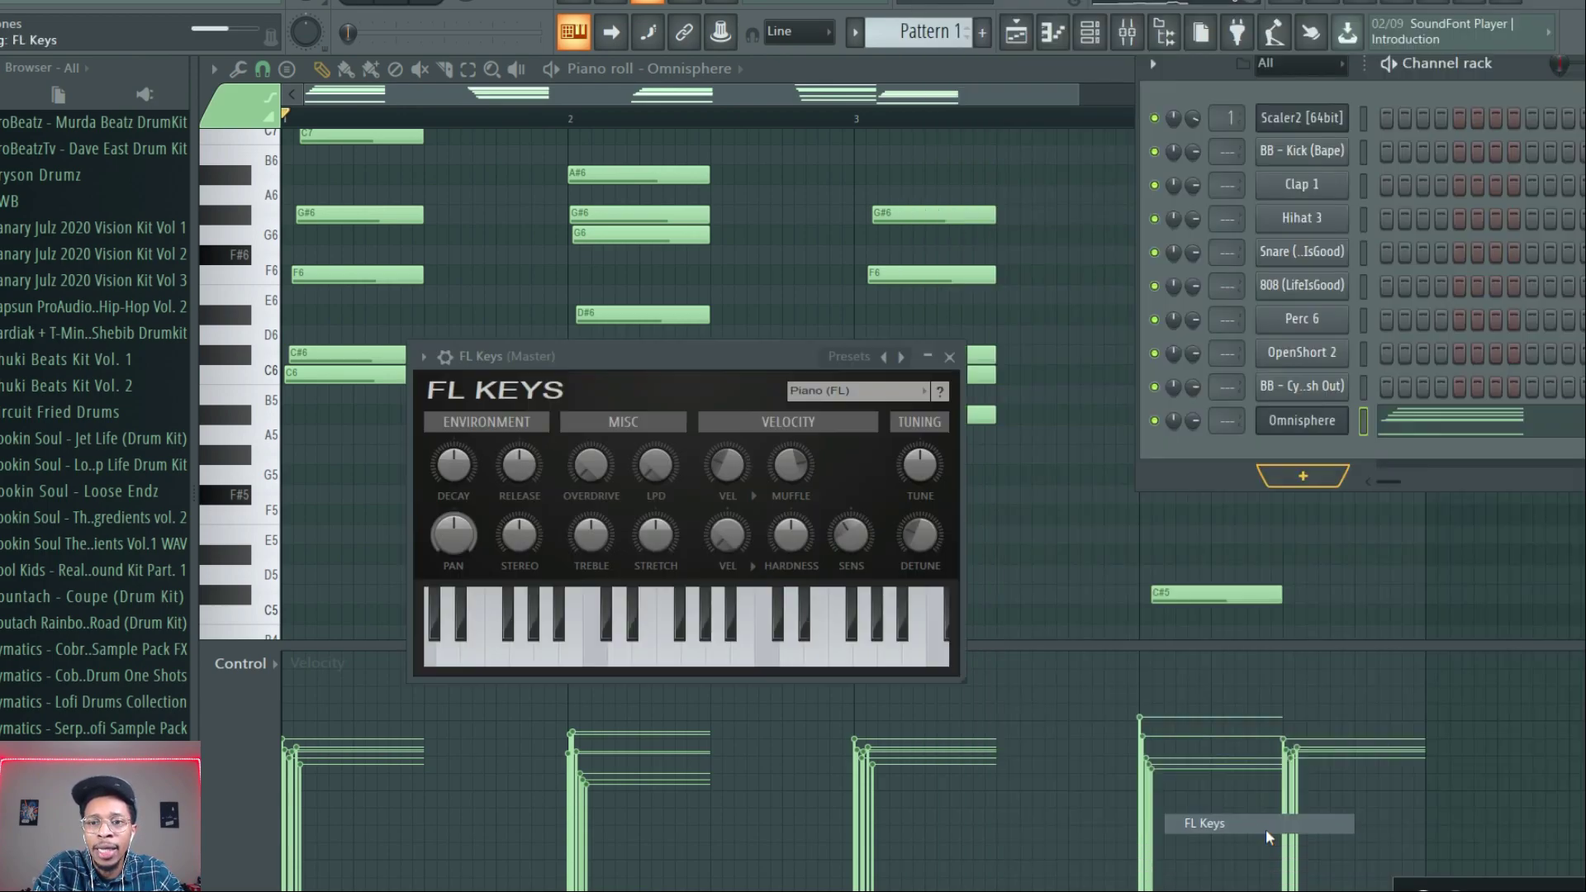
# - Copy the chord notes from the Omnisphere channel into the FL Keys channel
pyautogui.rightClick(1290, 423)
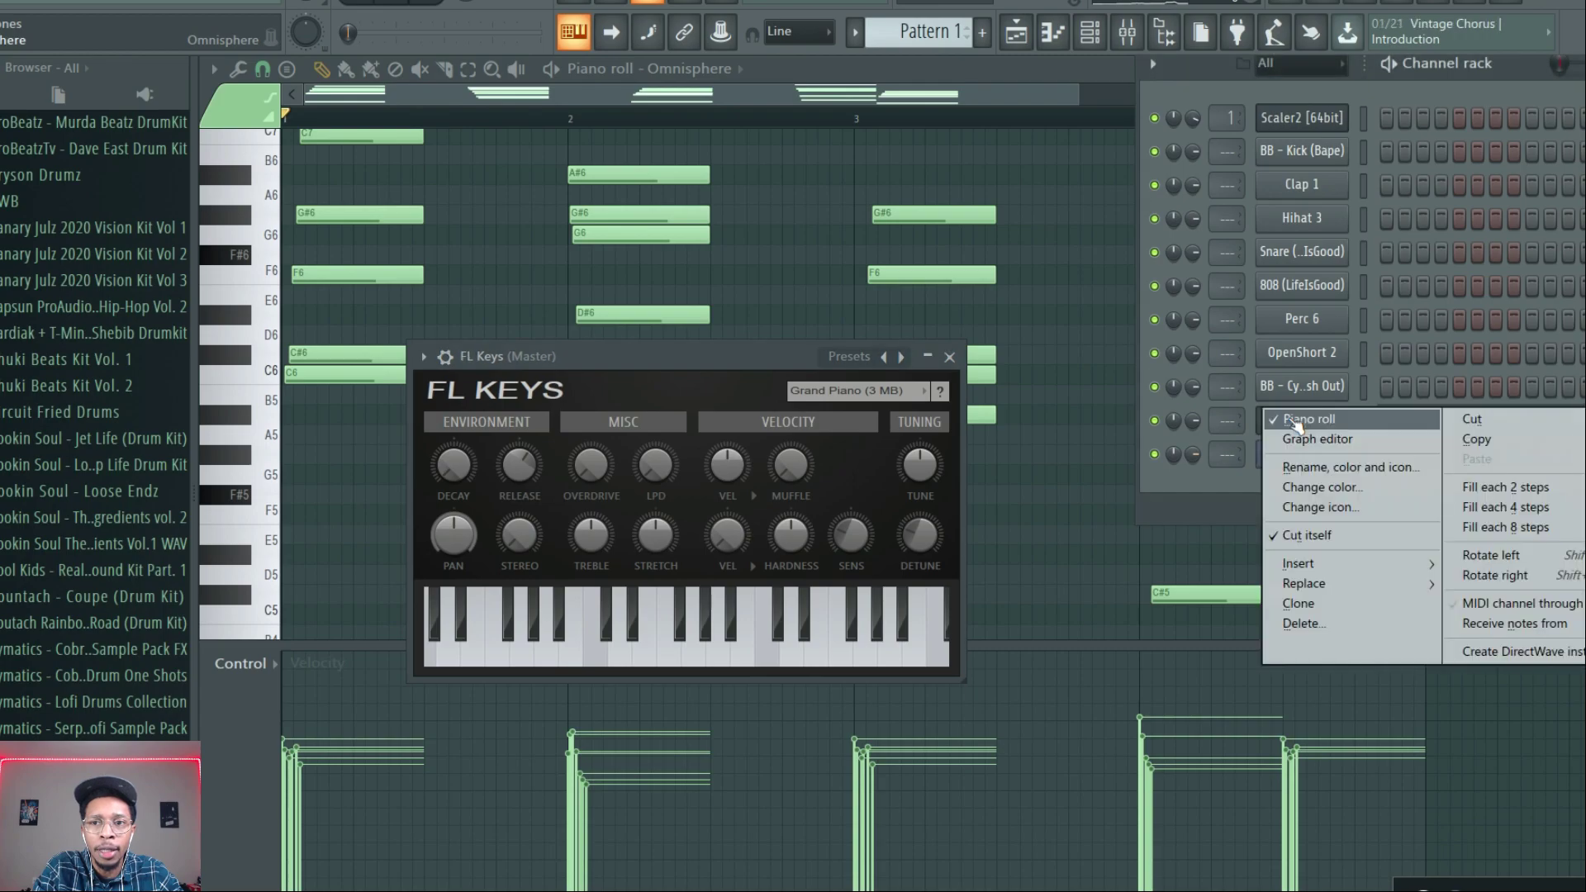
pyautogui.click(1458, 448)
pyautogui.rightClick(1293, 454)
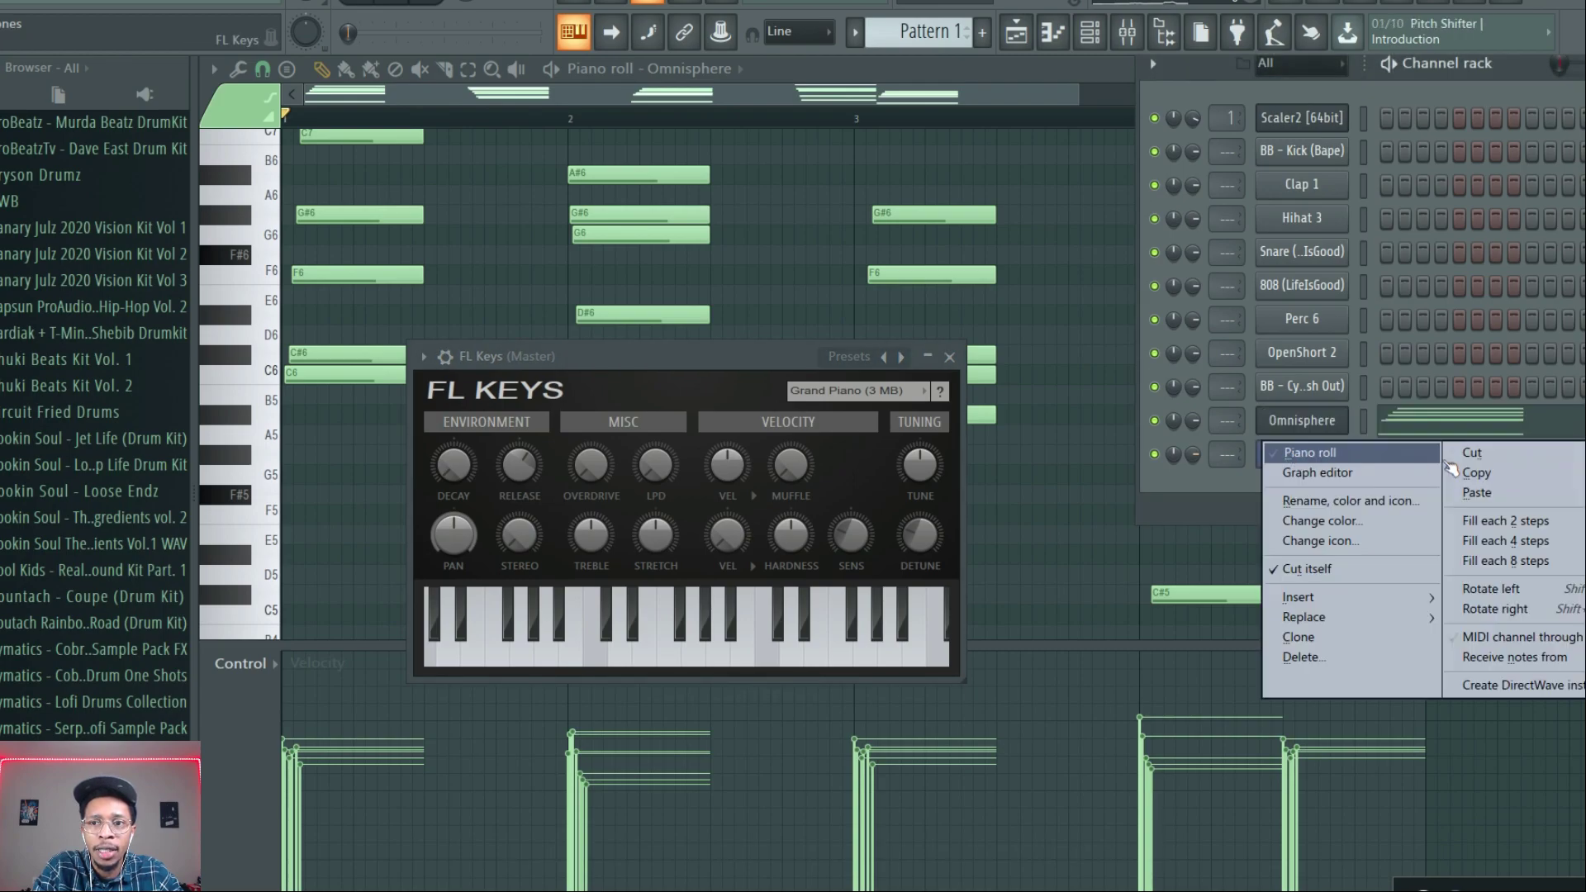
pyautogui.click(1478, 490)
# - Mute the Omnisphere channel and play the chord progression with FL Keys
pyautogui.press('space')
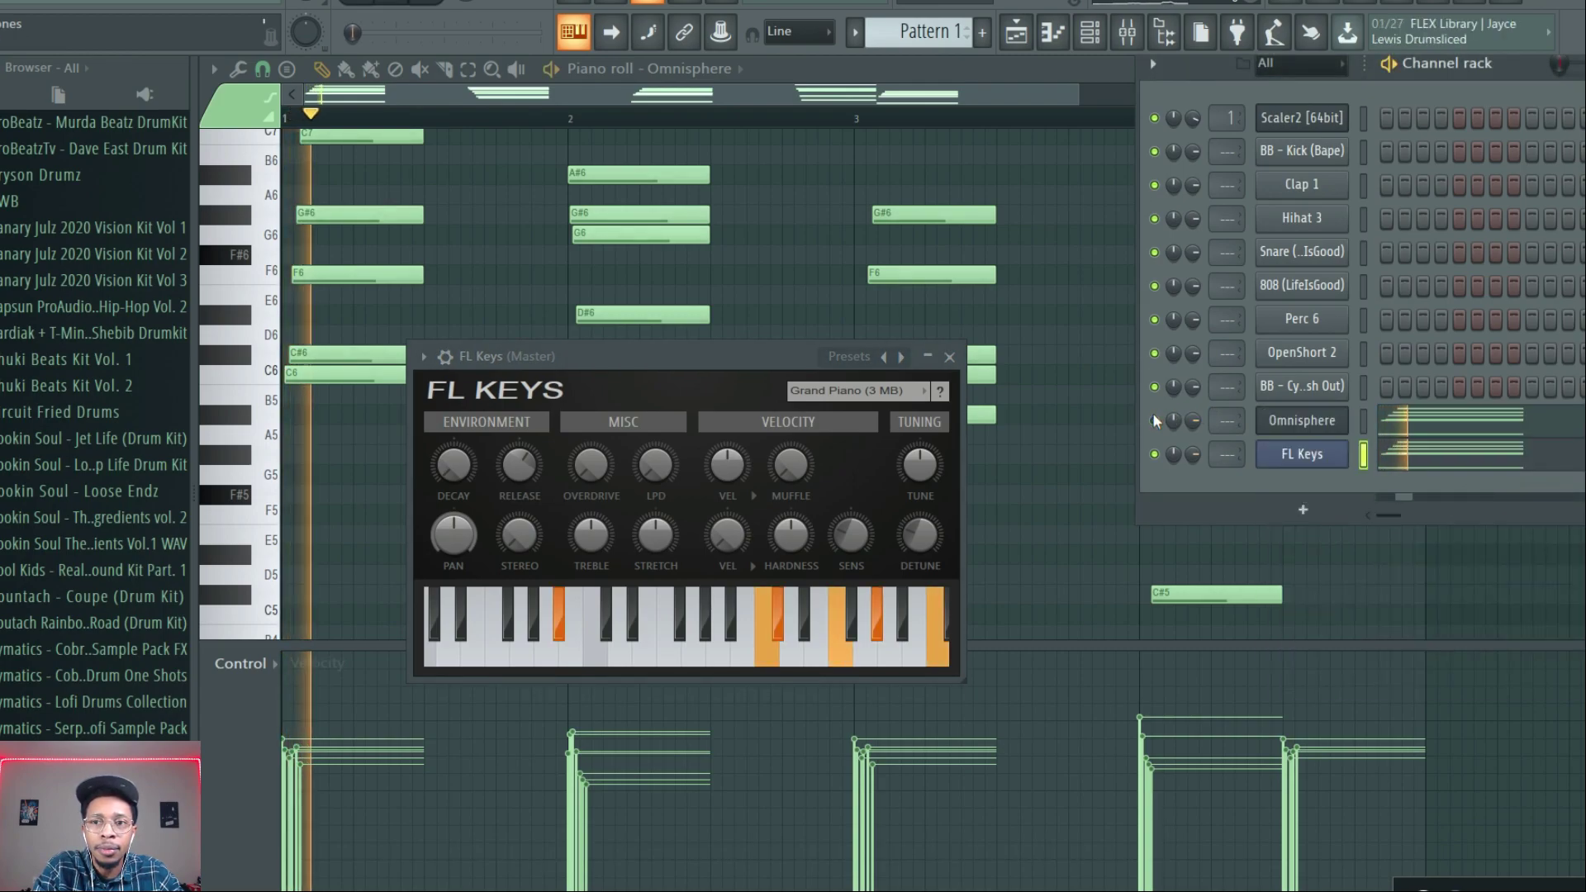
pyautogui.click(1155, 421)
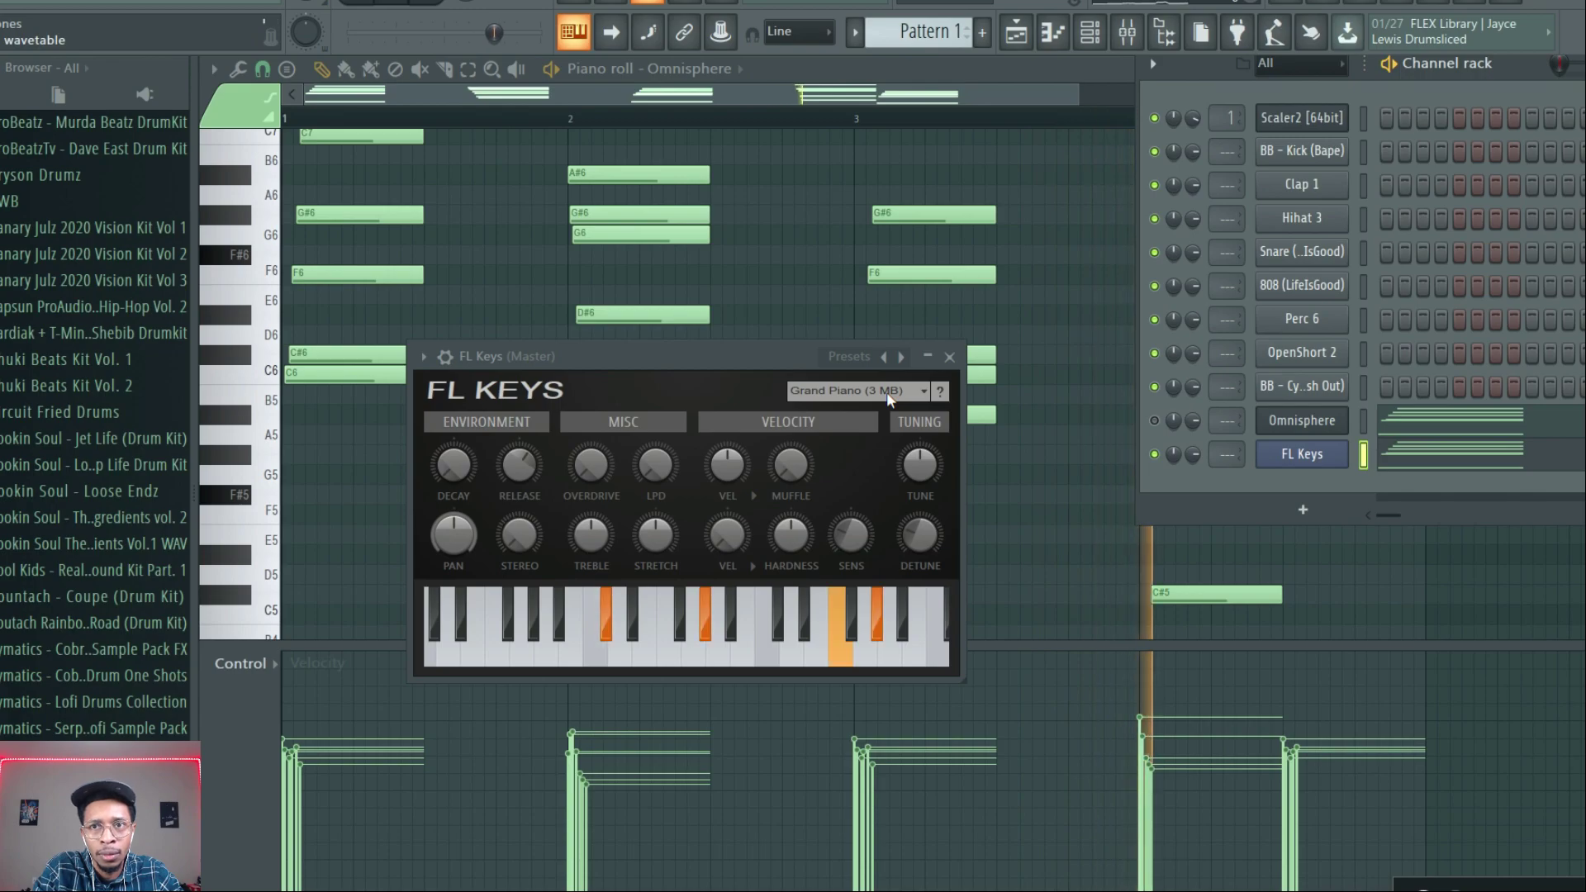
pyautogui.press('space')
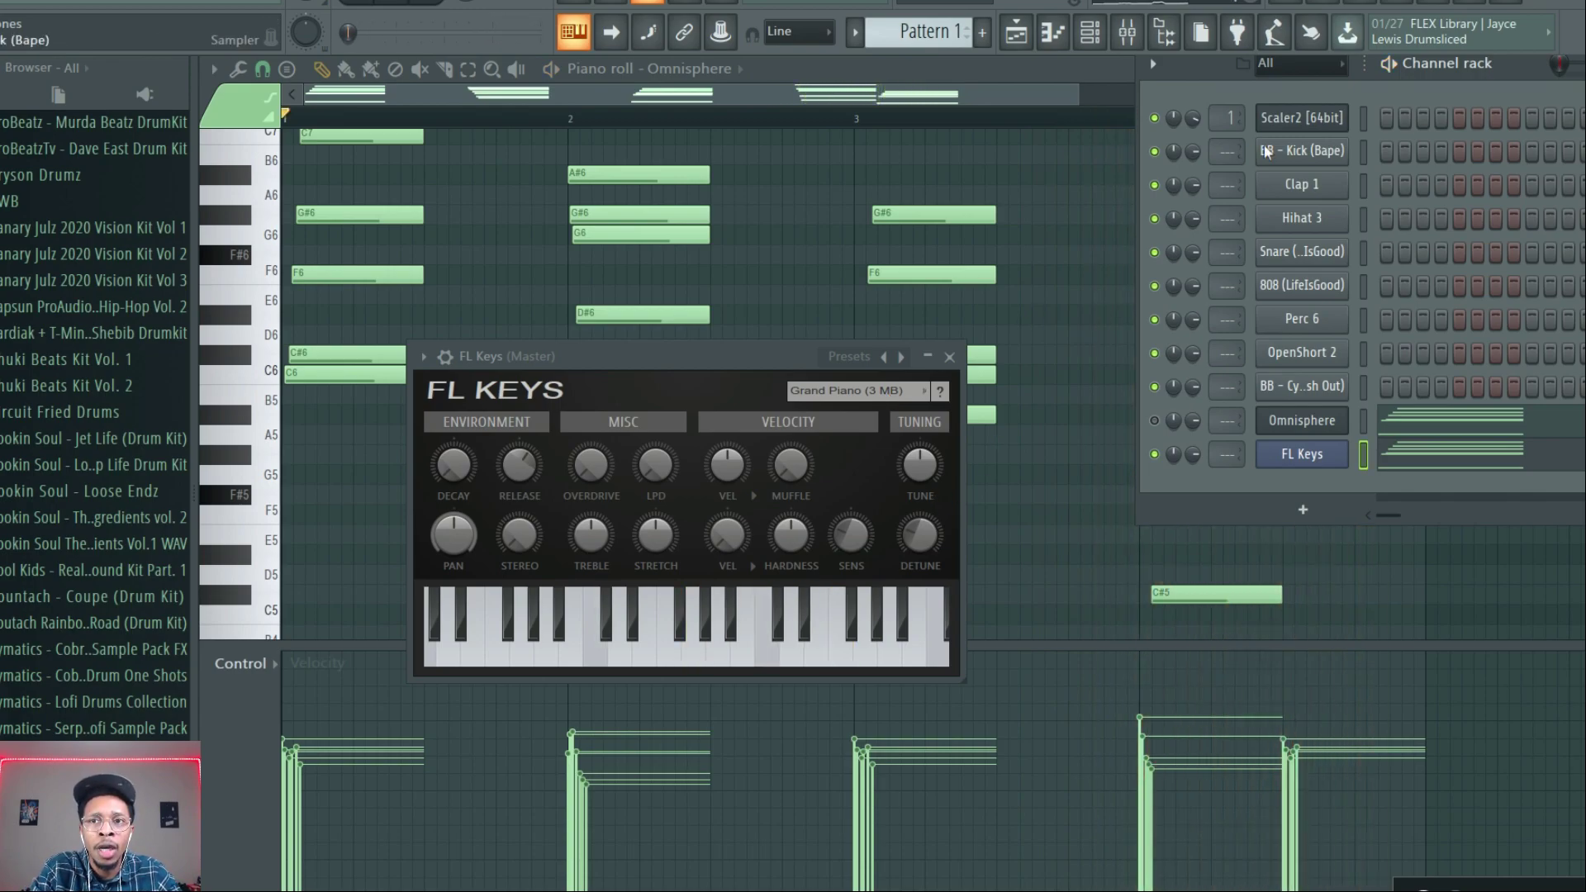
# - Add Purity and Xpand!2 instrument channels to the channel rack
pyautogui.click(1283, 130)
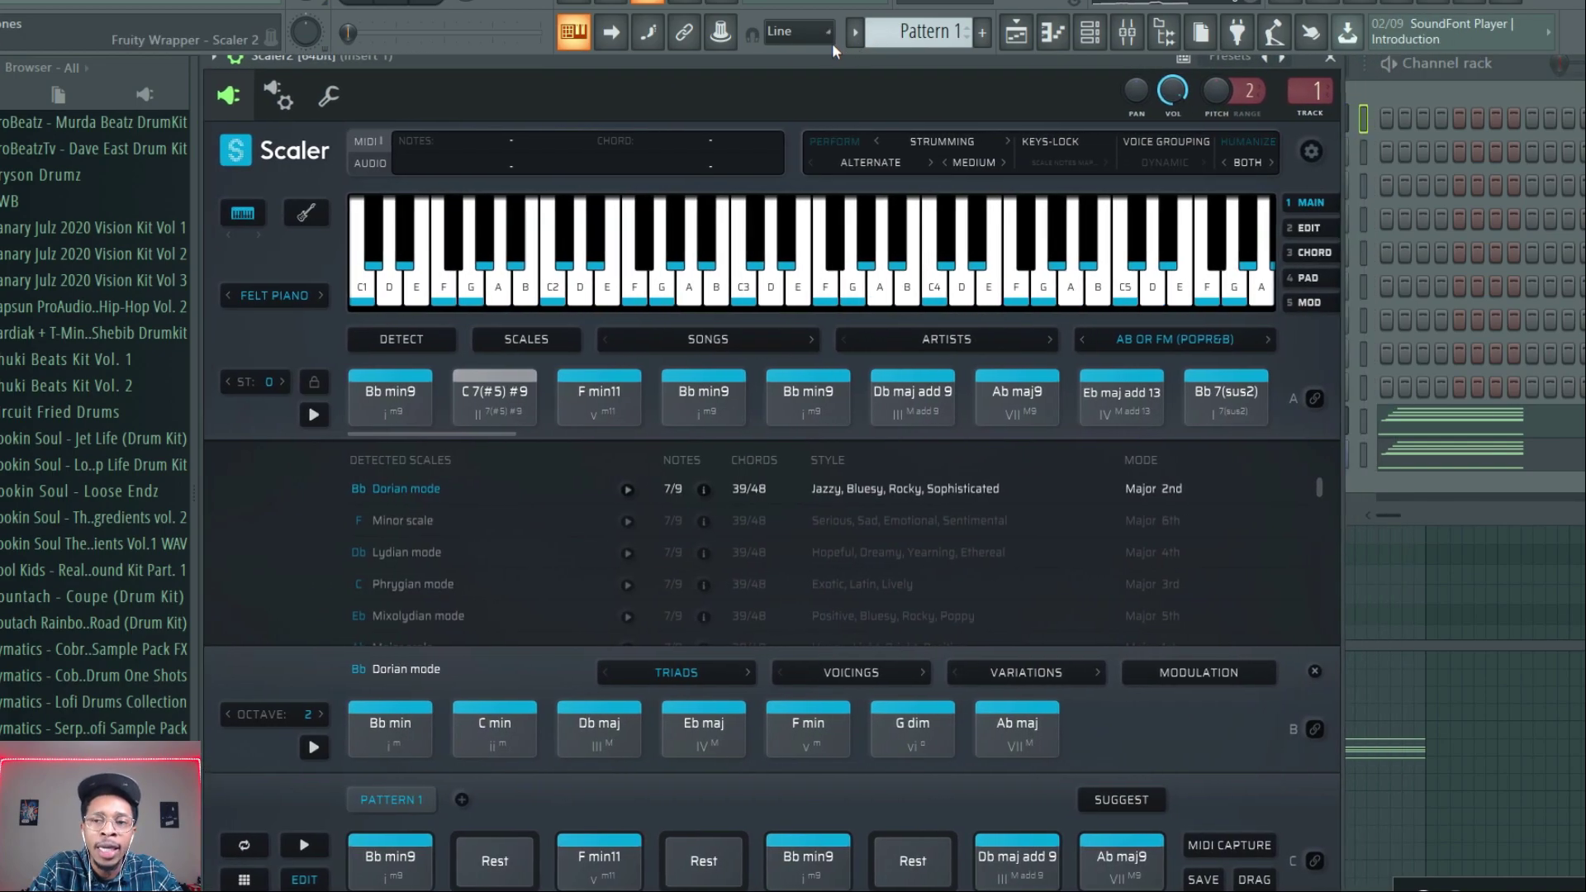
pyautogui.click(1364, 486)
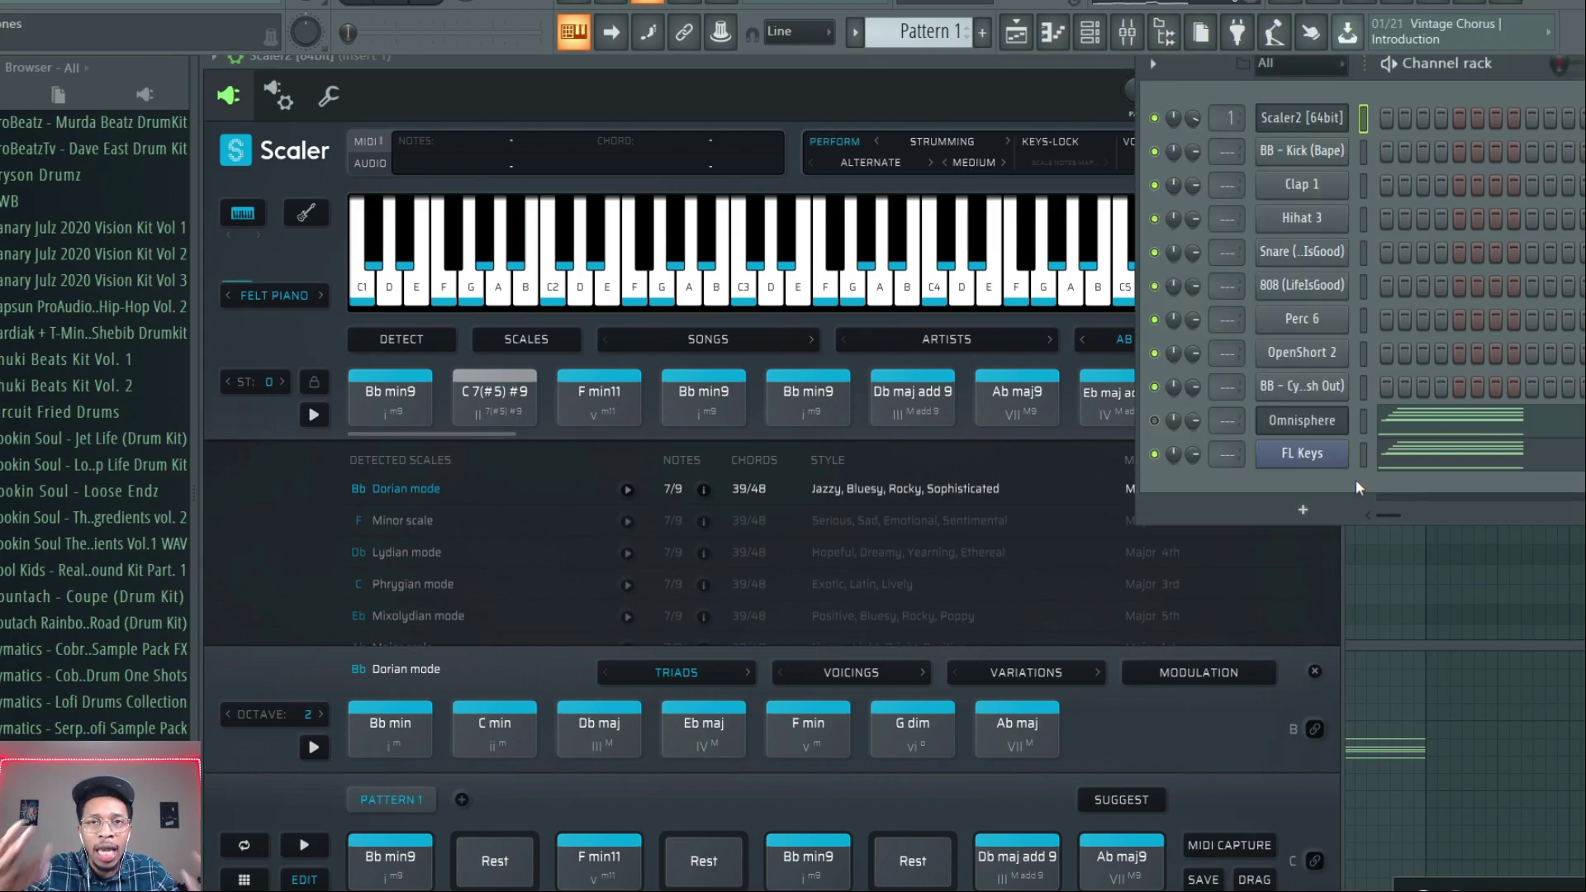
pyautogui.click(1303, 512)
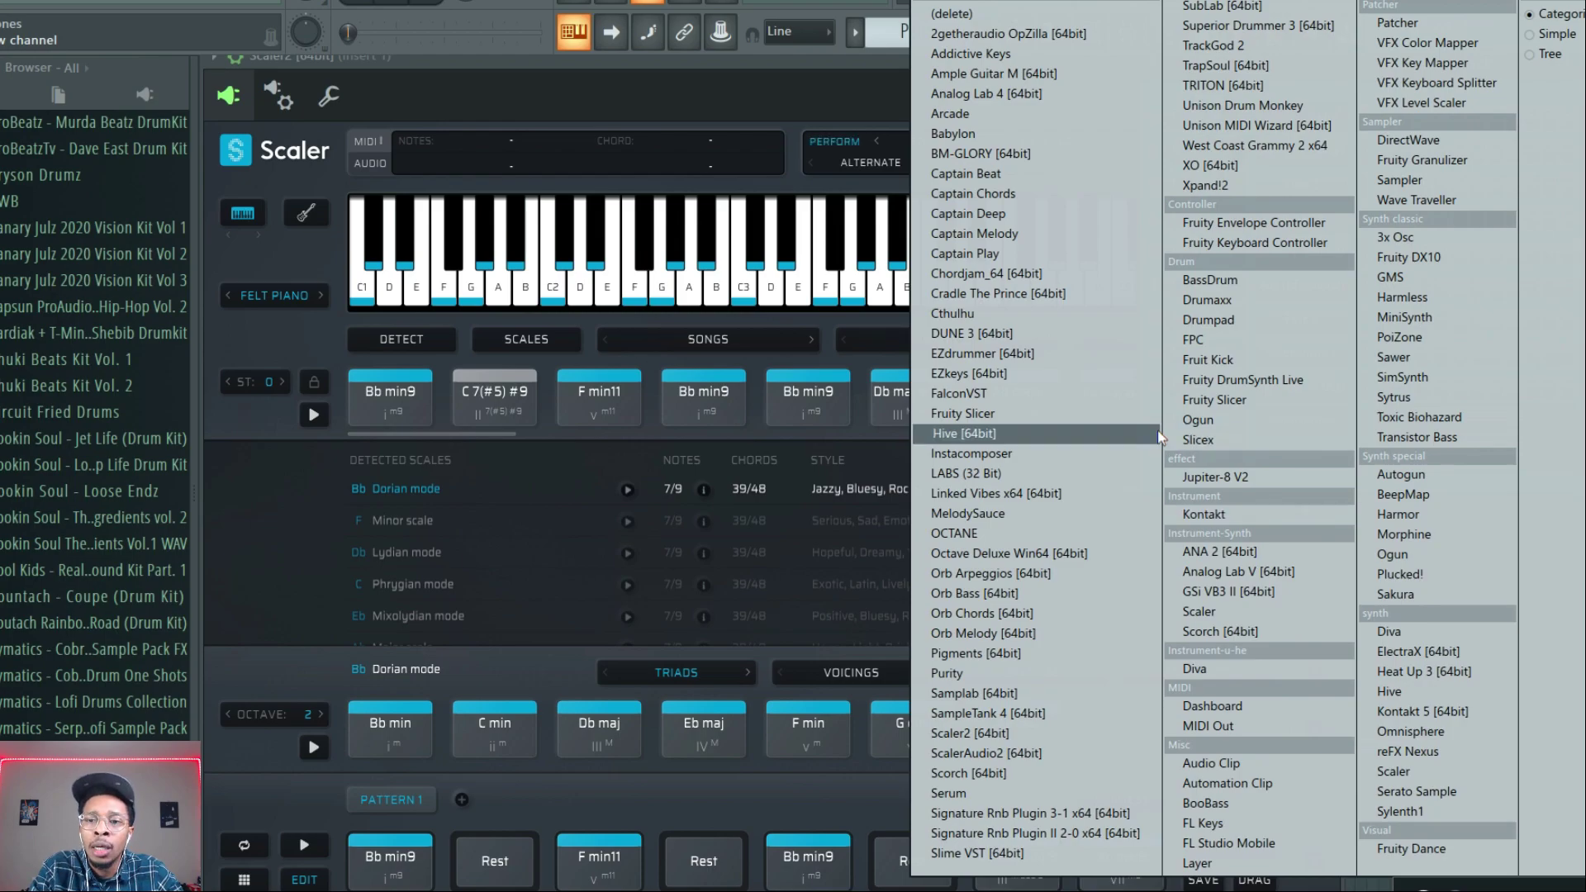
pyautogui.click(1031, 672)
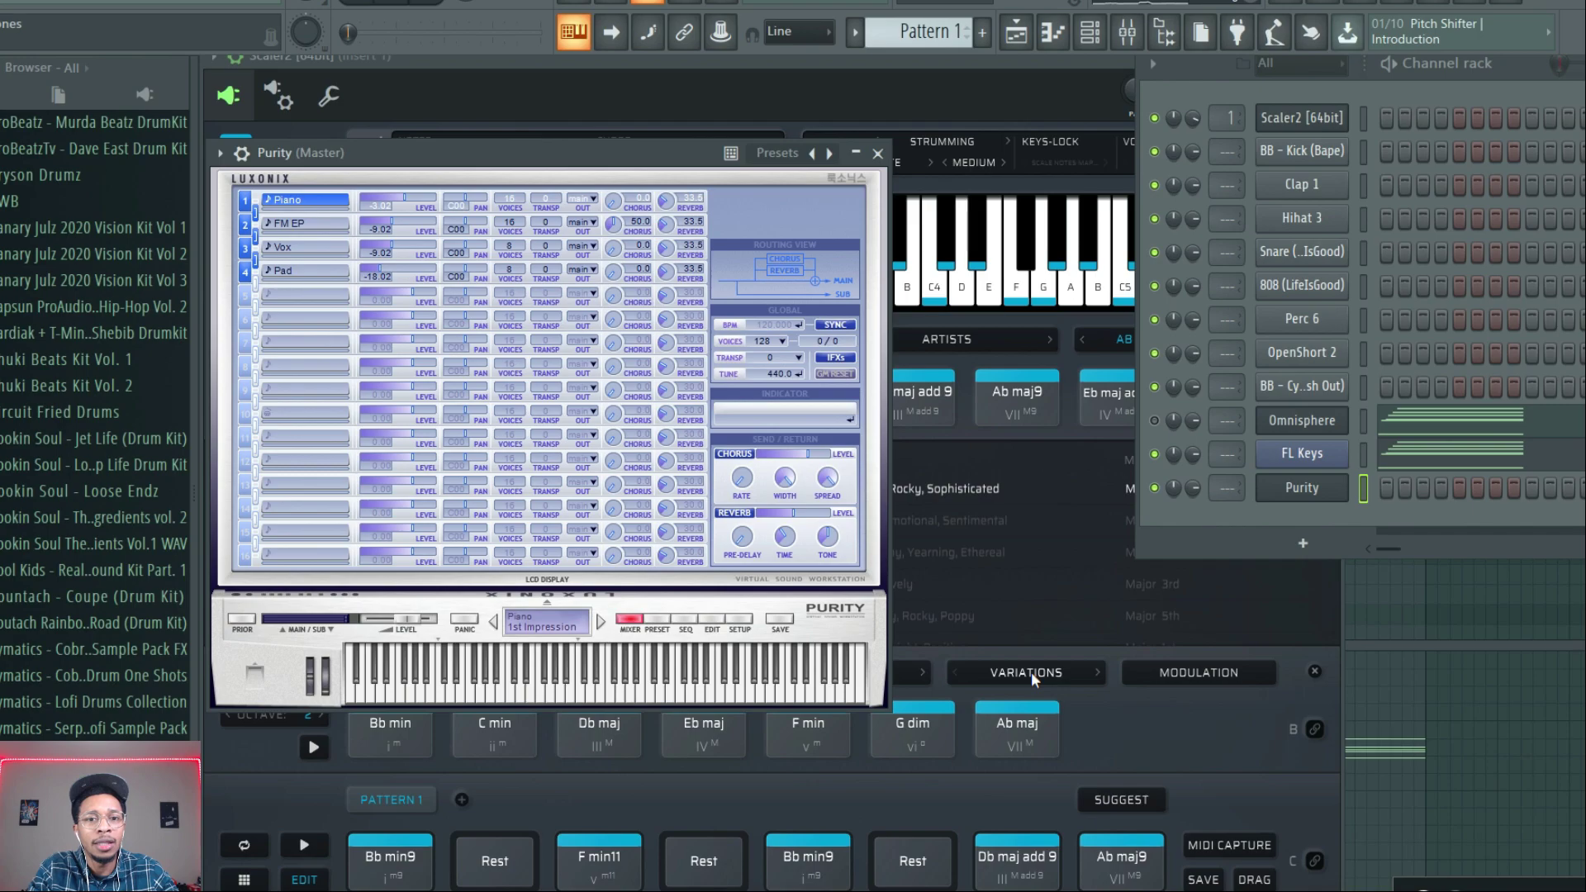
pyautogui.click(1305, 547)
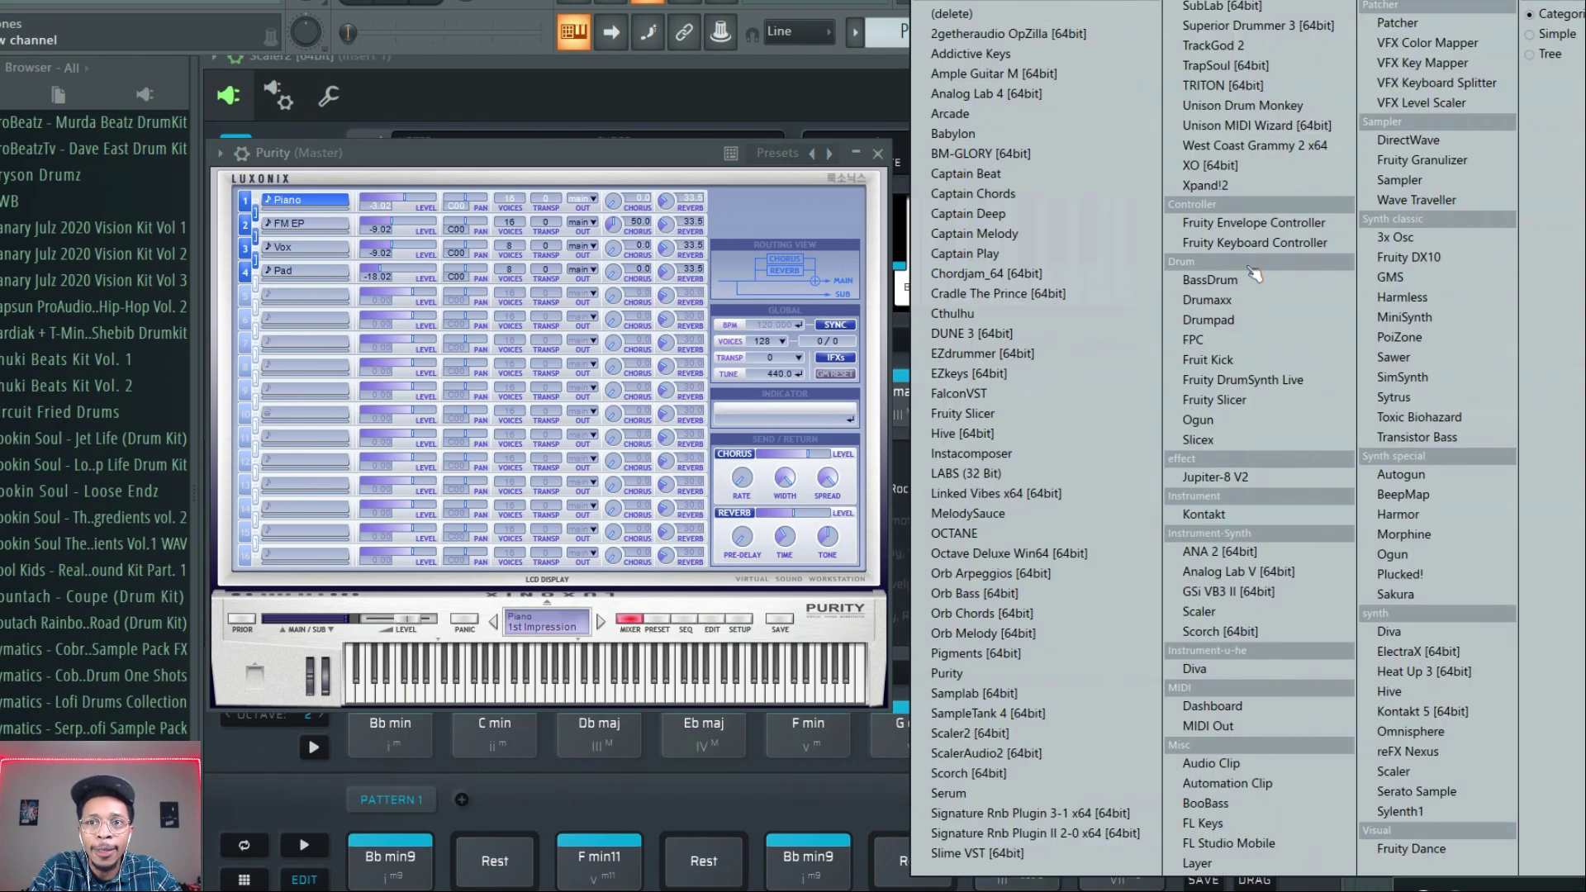
pyautogui.click(1207, 186)
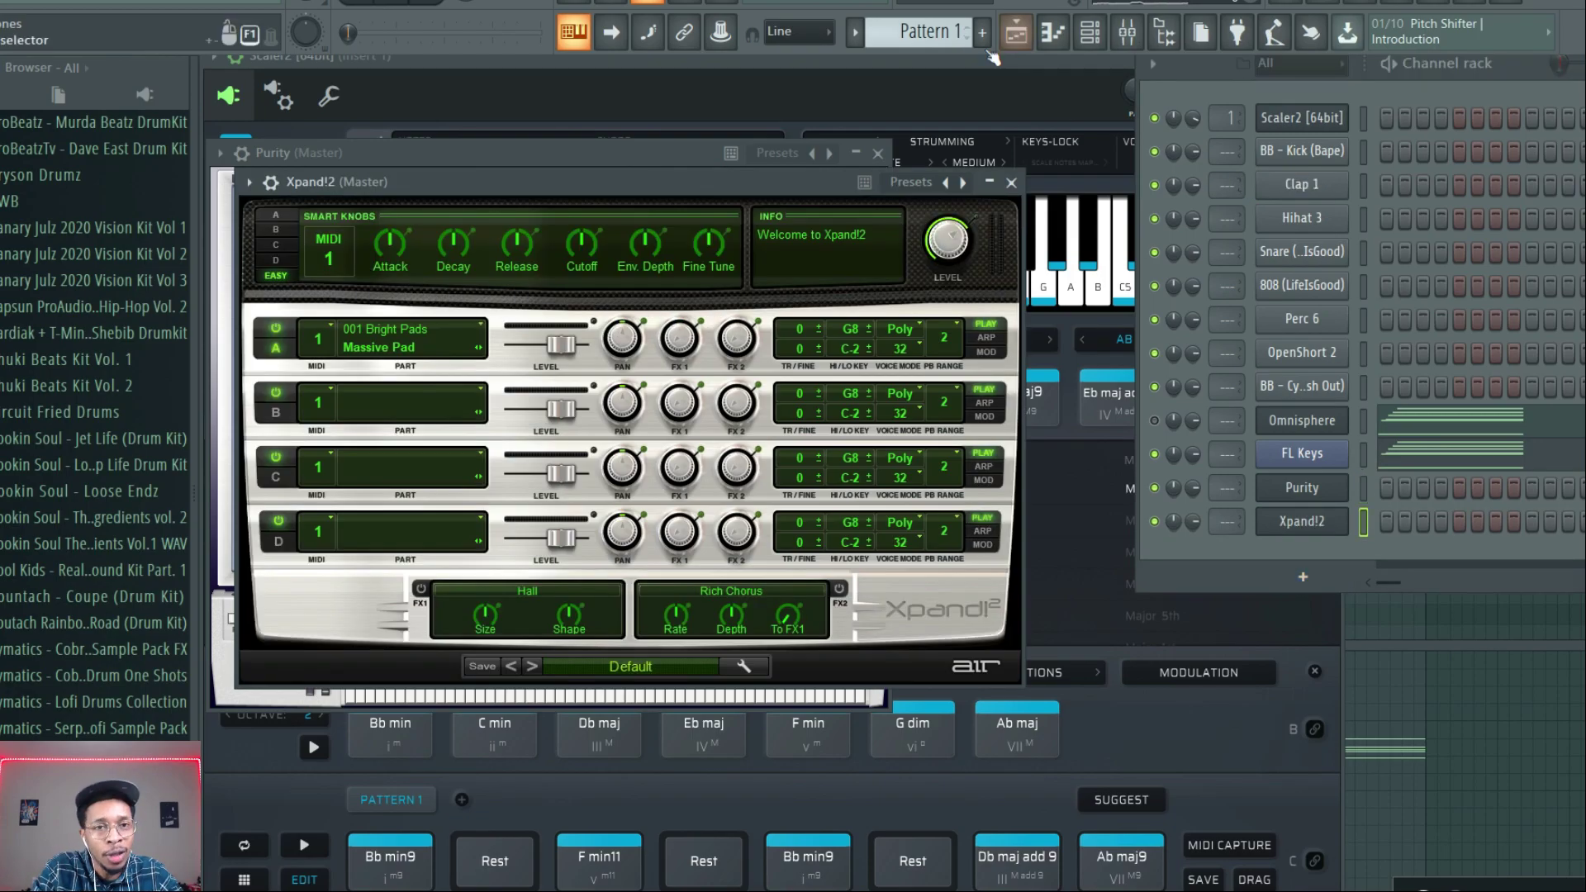
# - Load the Sunday Morning+ patch from 000 Soft Pads into part A of Xpand!2 and play the pattern
pyautogui.click(404, 347)
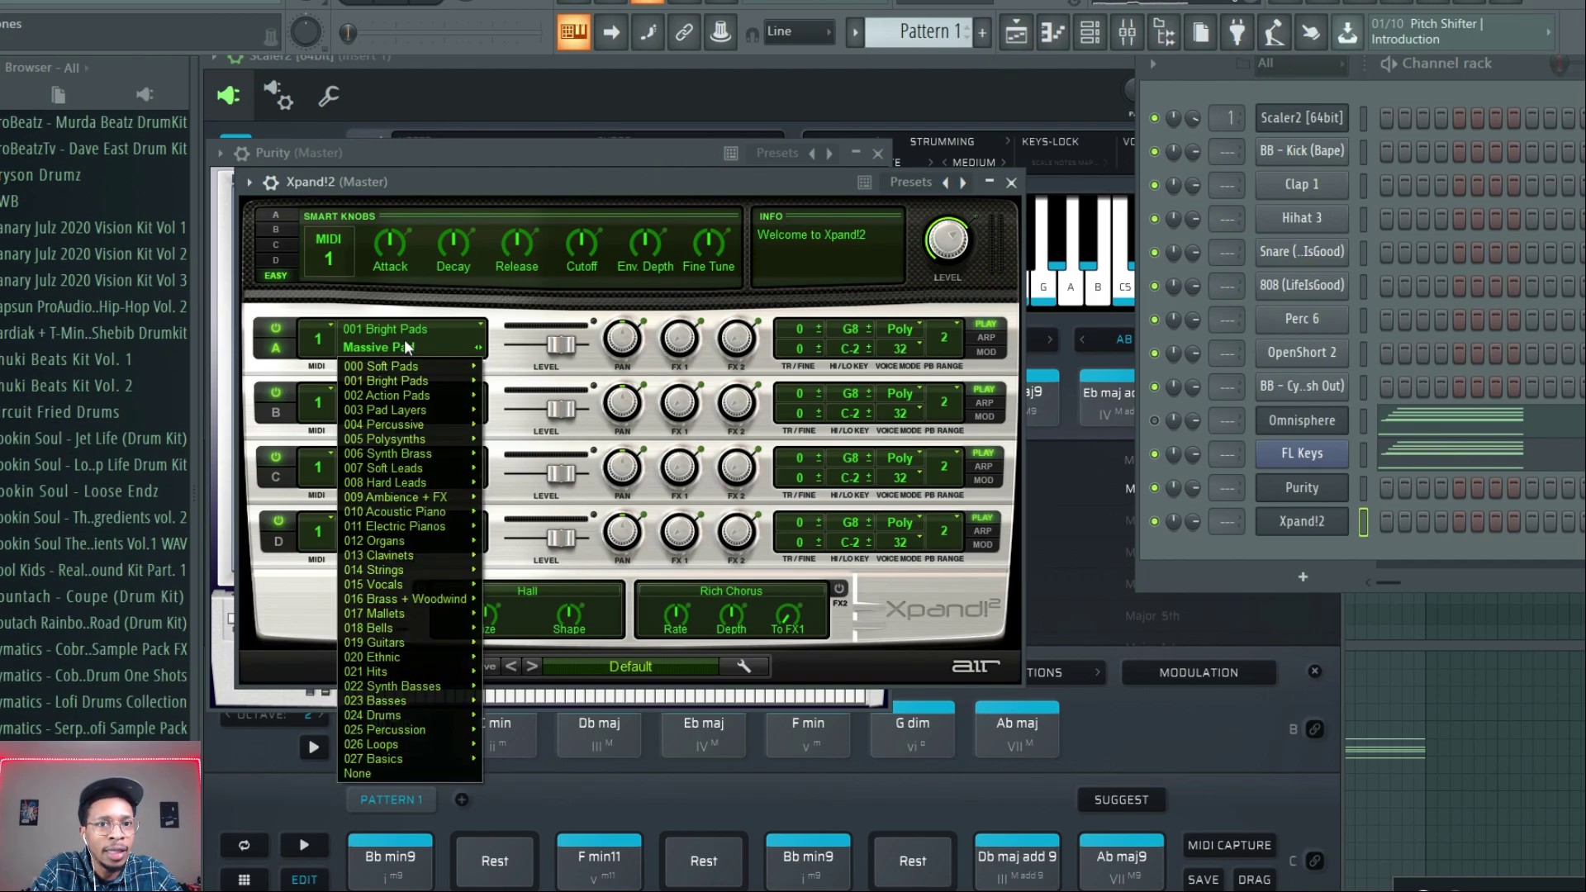
pyautogui.moveTo(410, 369)
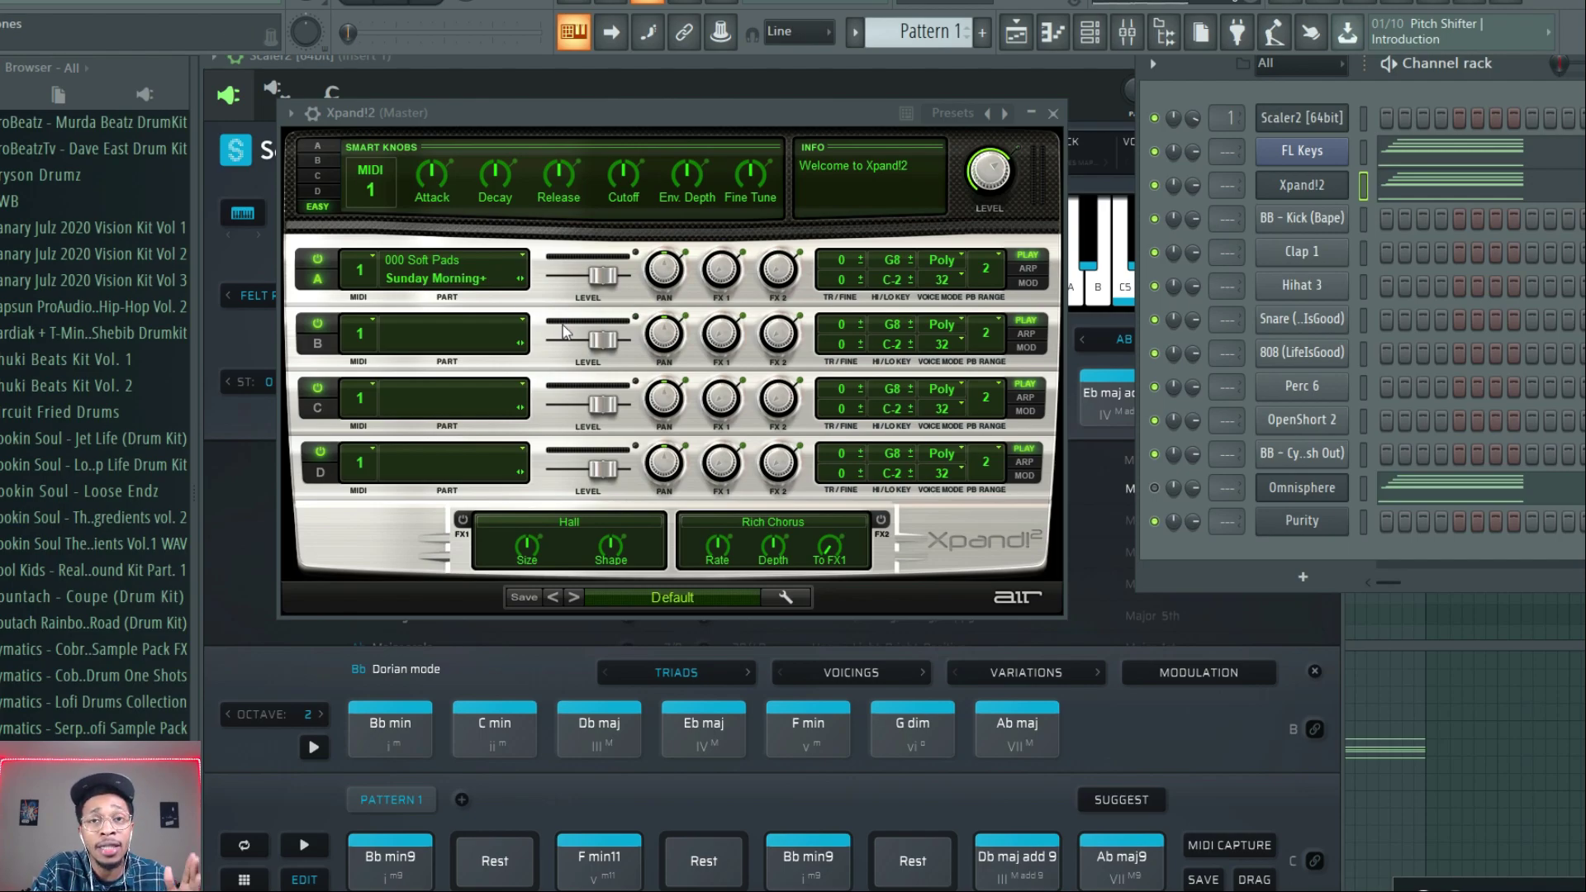
pyautogui.press('space')
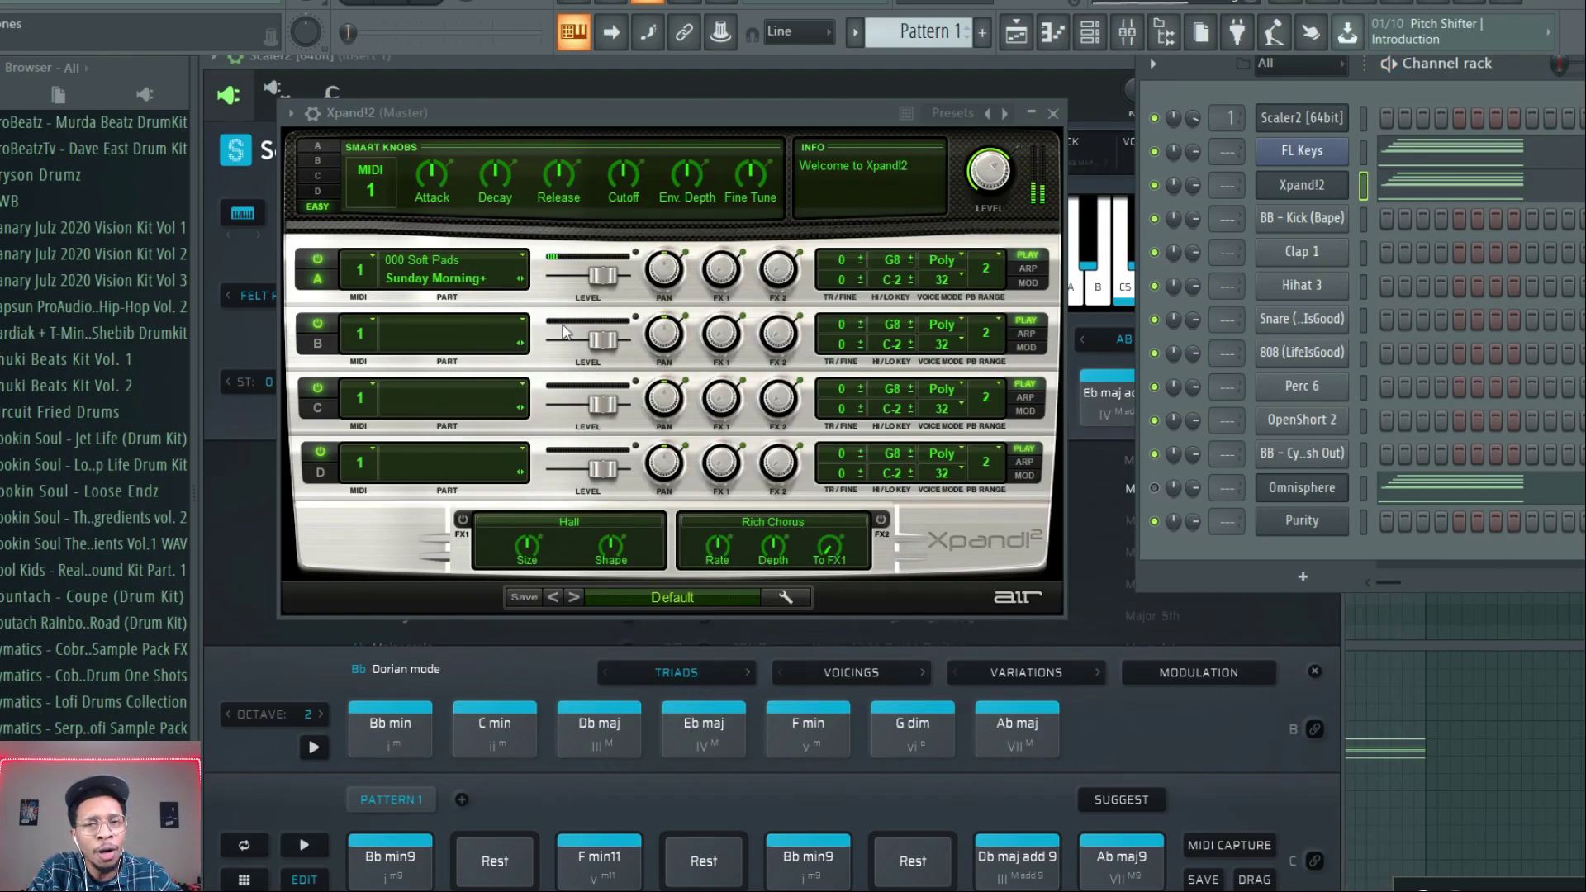
# - Clone the Xpand!2 channel and copy its chord notes into the clone
pyautogui.rightClick(1285, 185)
pyautogui.click(1295, 373)
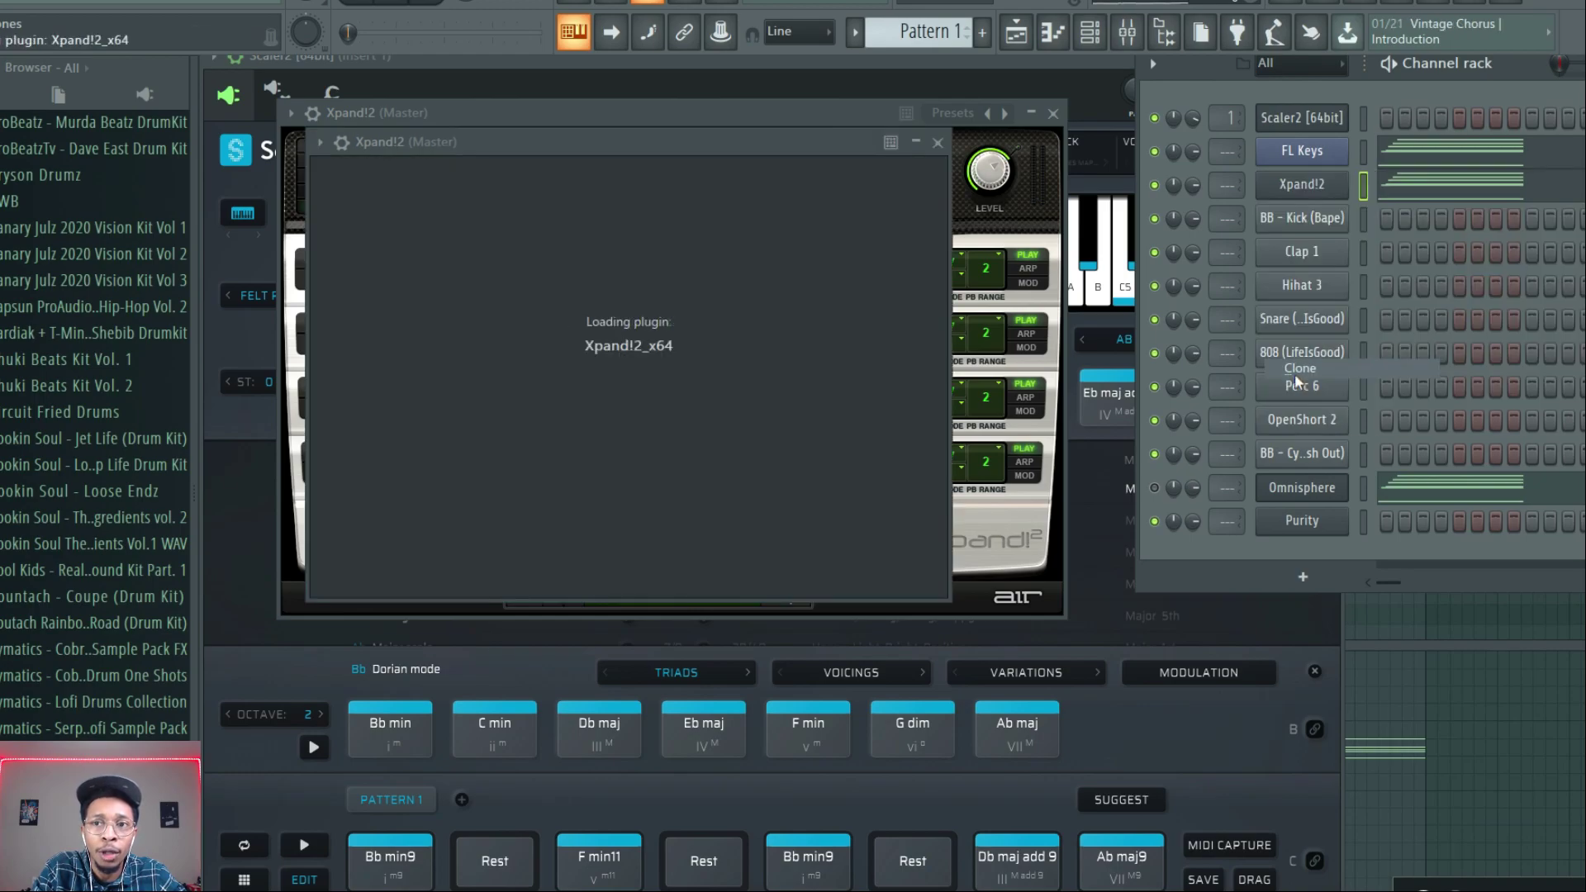
pyautogui.rightClick(1323, 183)
pyautogui.click(1465, 206)
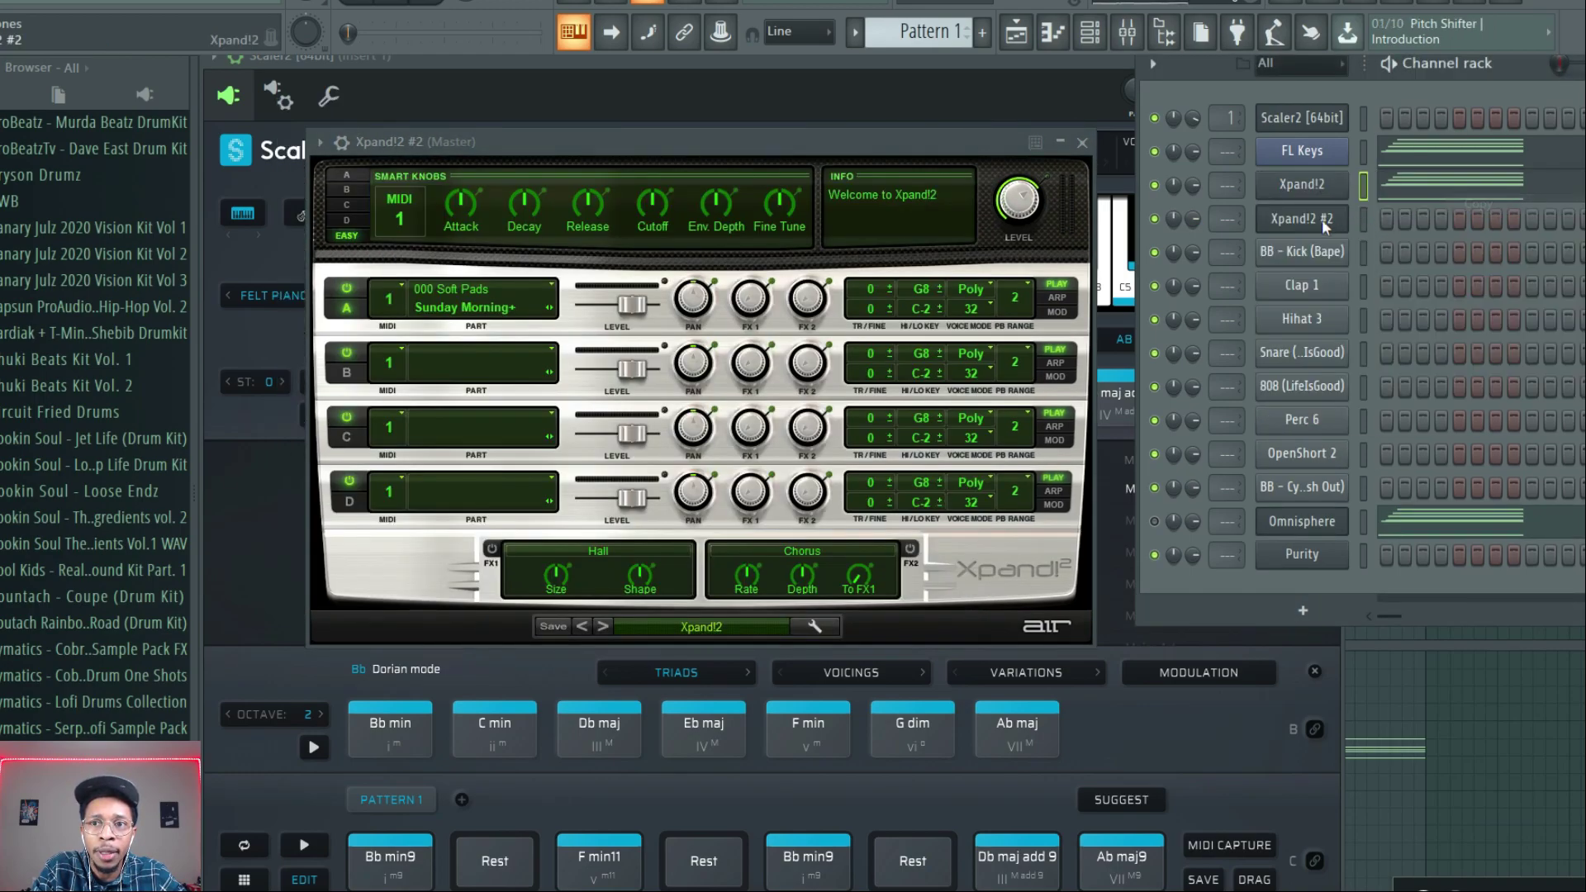
pyautogui.rightClick(1322, 221)
pyautogui.click(1479, 256)
# - Load the Soft Nylon String patch from 019 Guitars into part A of Xpand!2 #2 and review its chords in the piano roll during playback
pyautogui.click(1318, 224)
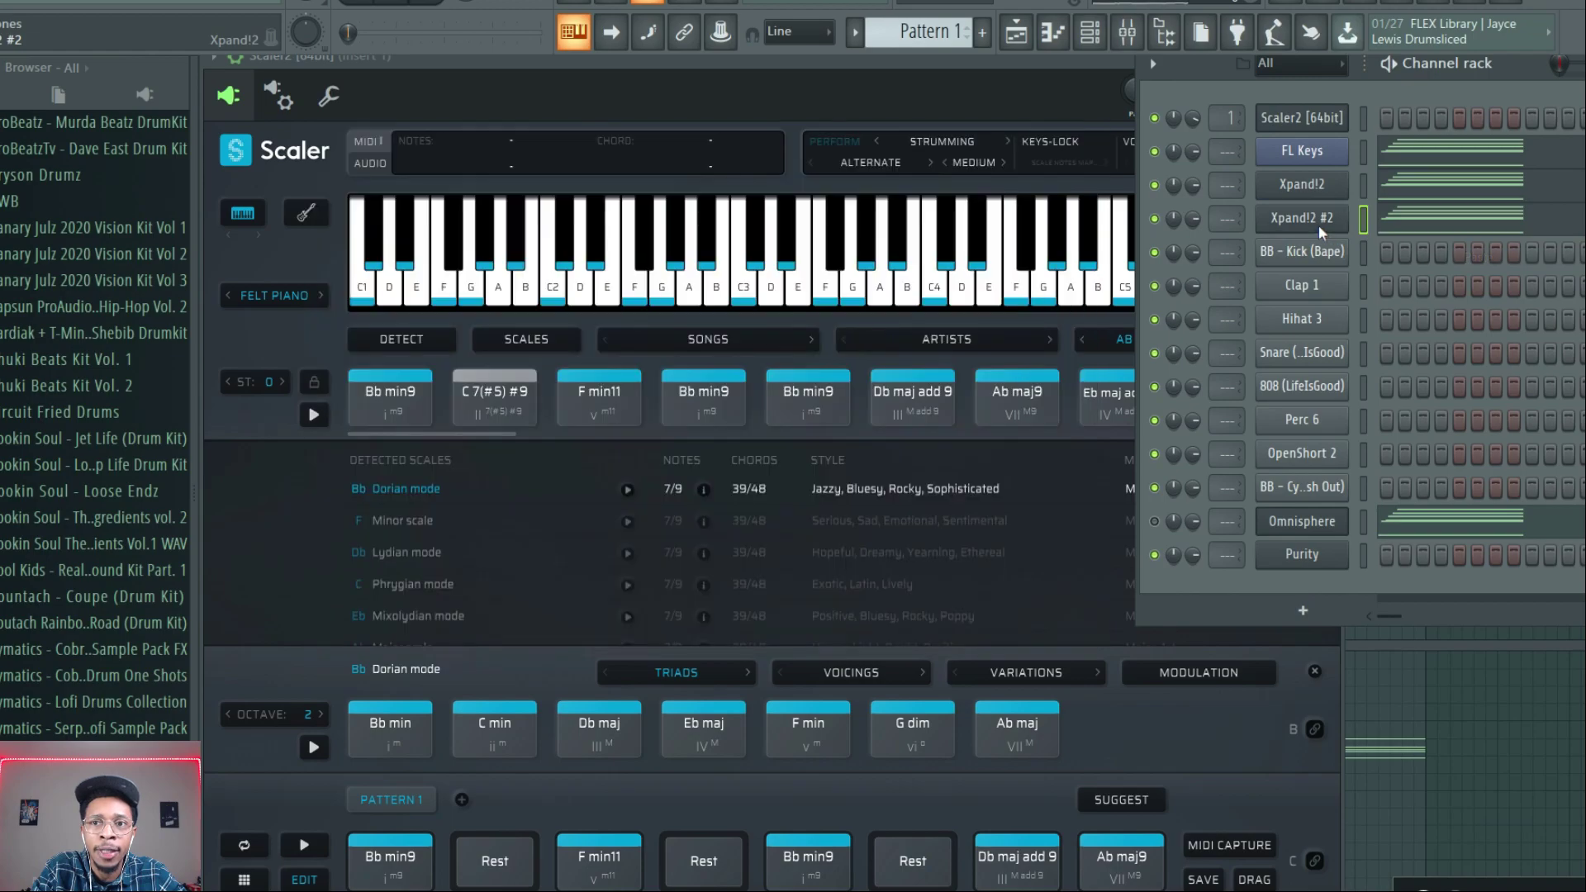
pyautogui.click(1318, 221)
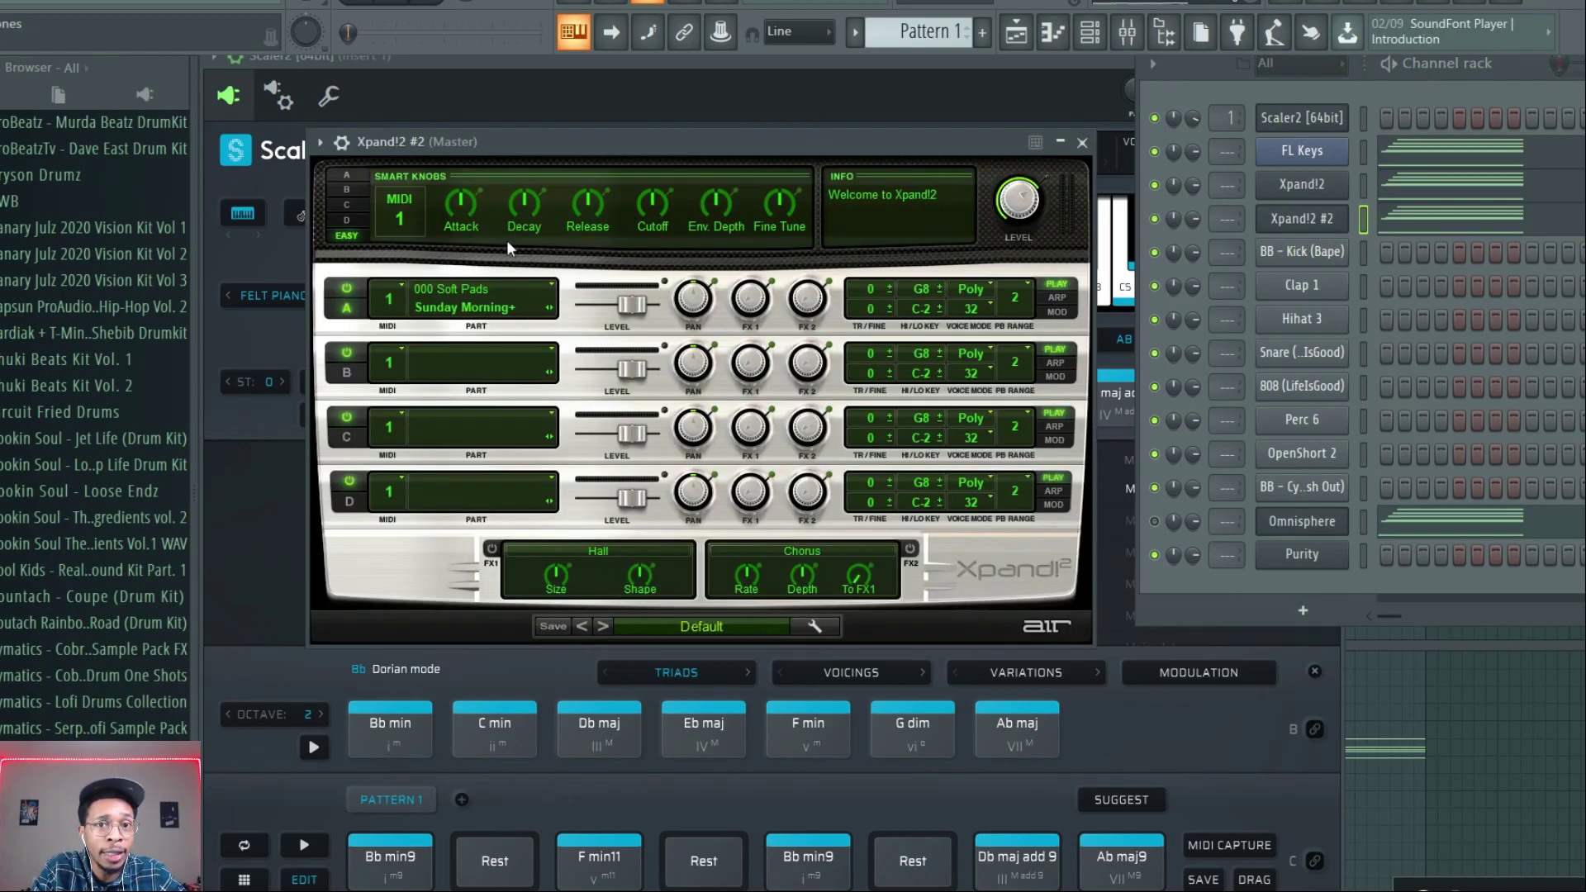
pyautogui.click(484, 305)
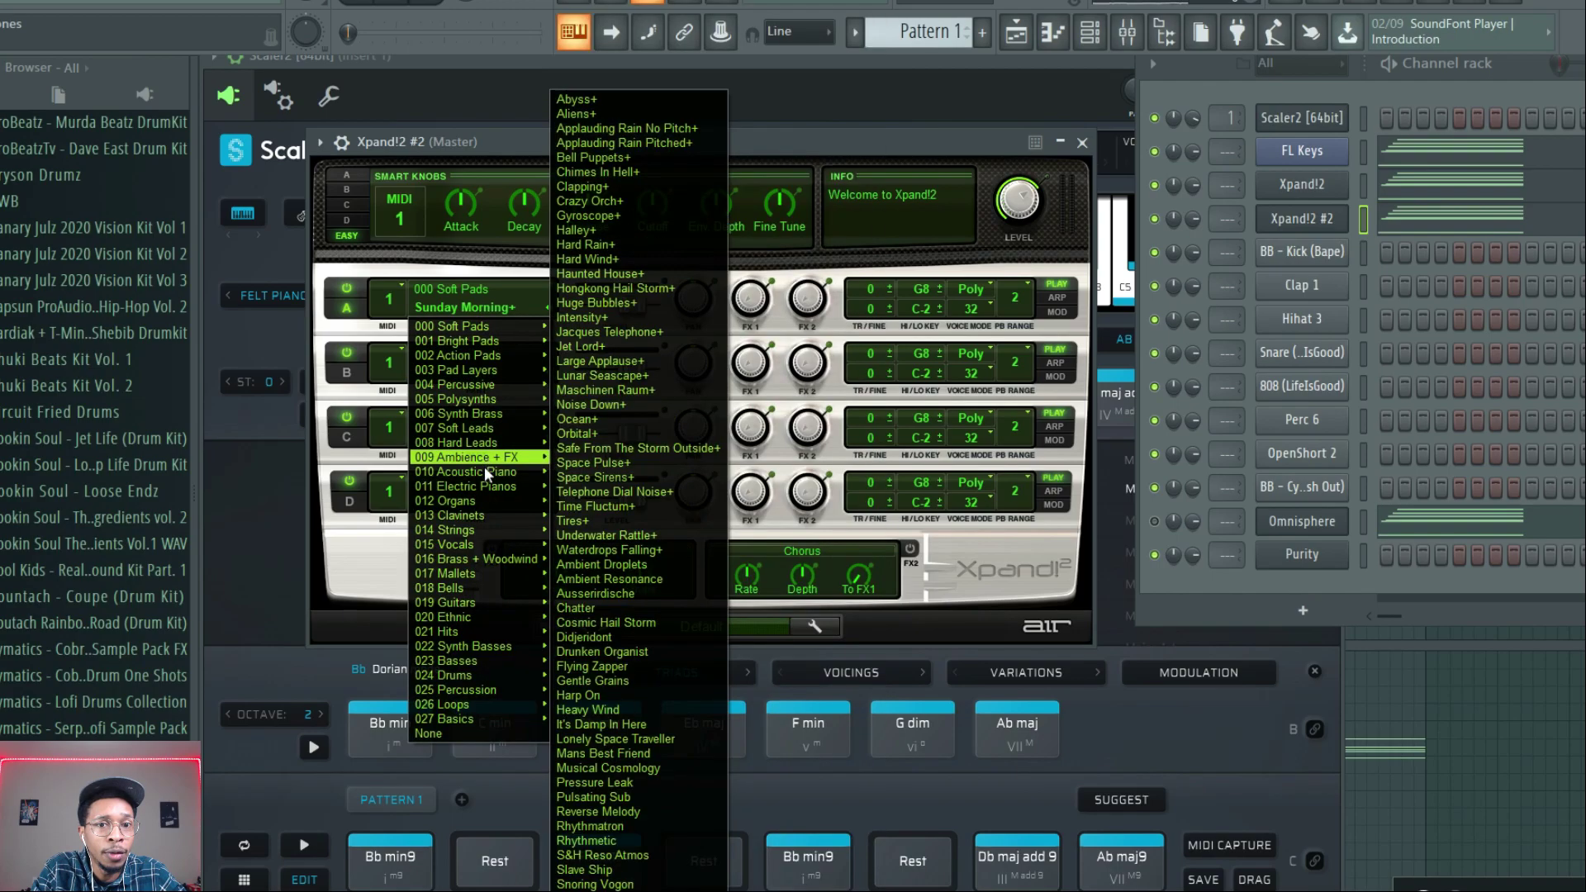
pyautogui.moveTo(486, 479)
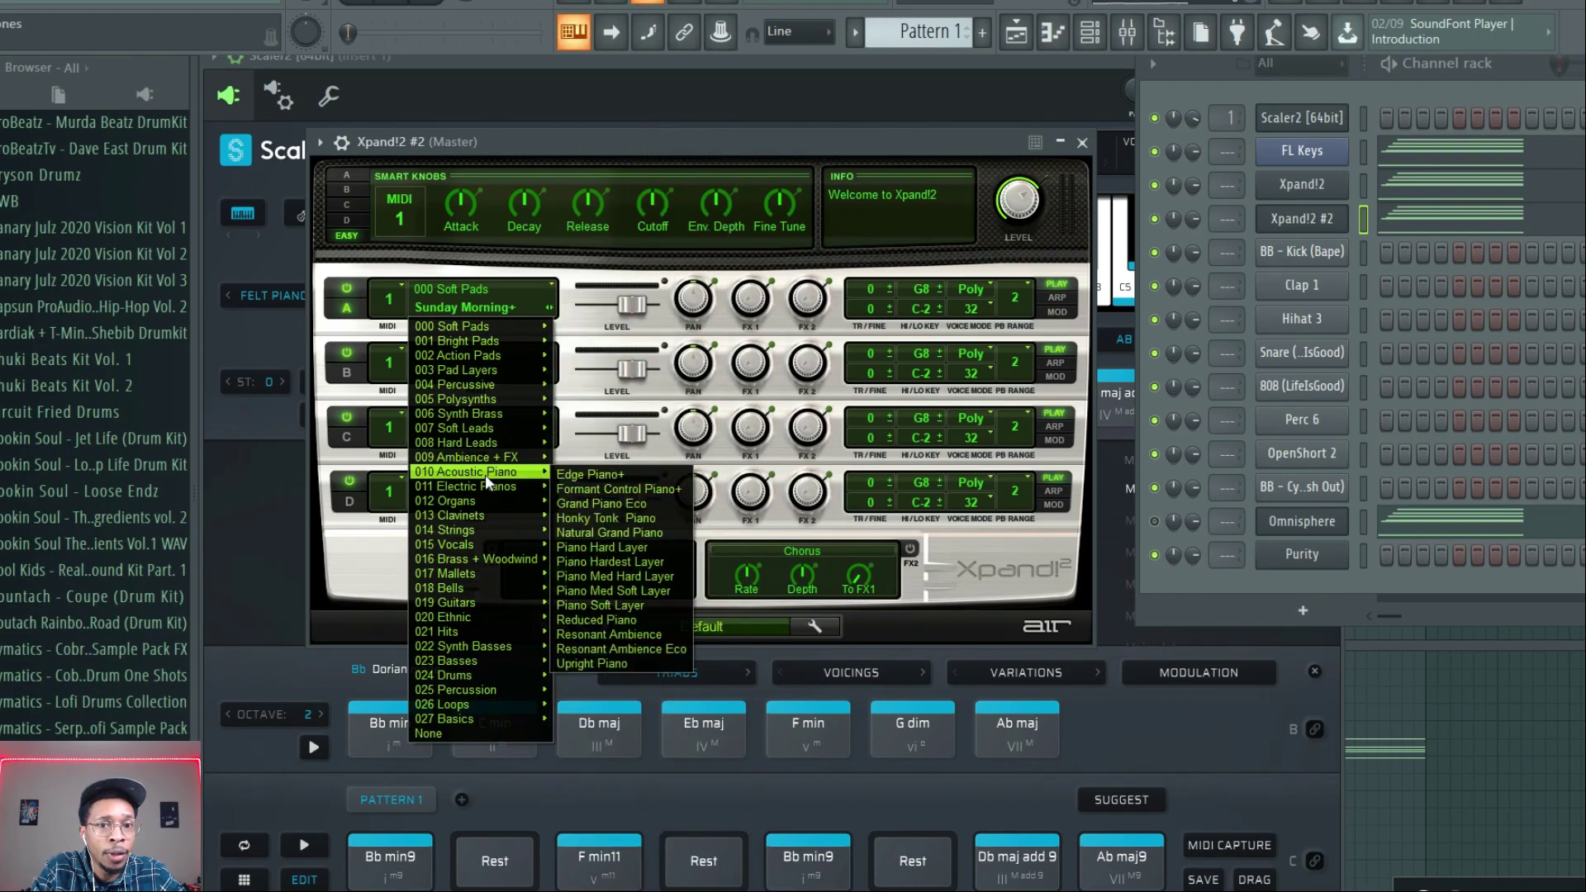
pyautogui.moveTo(493, 602)
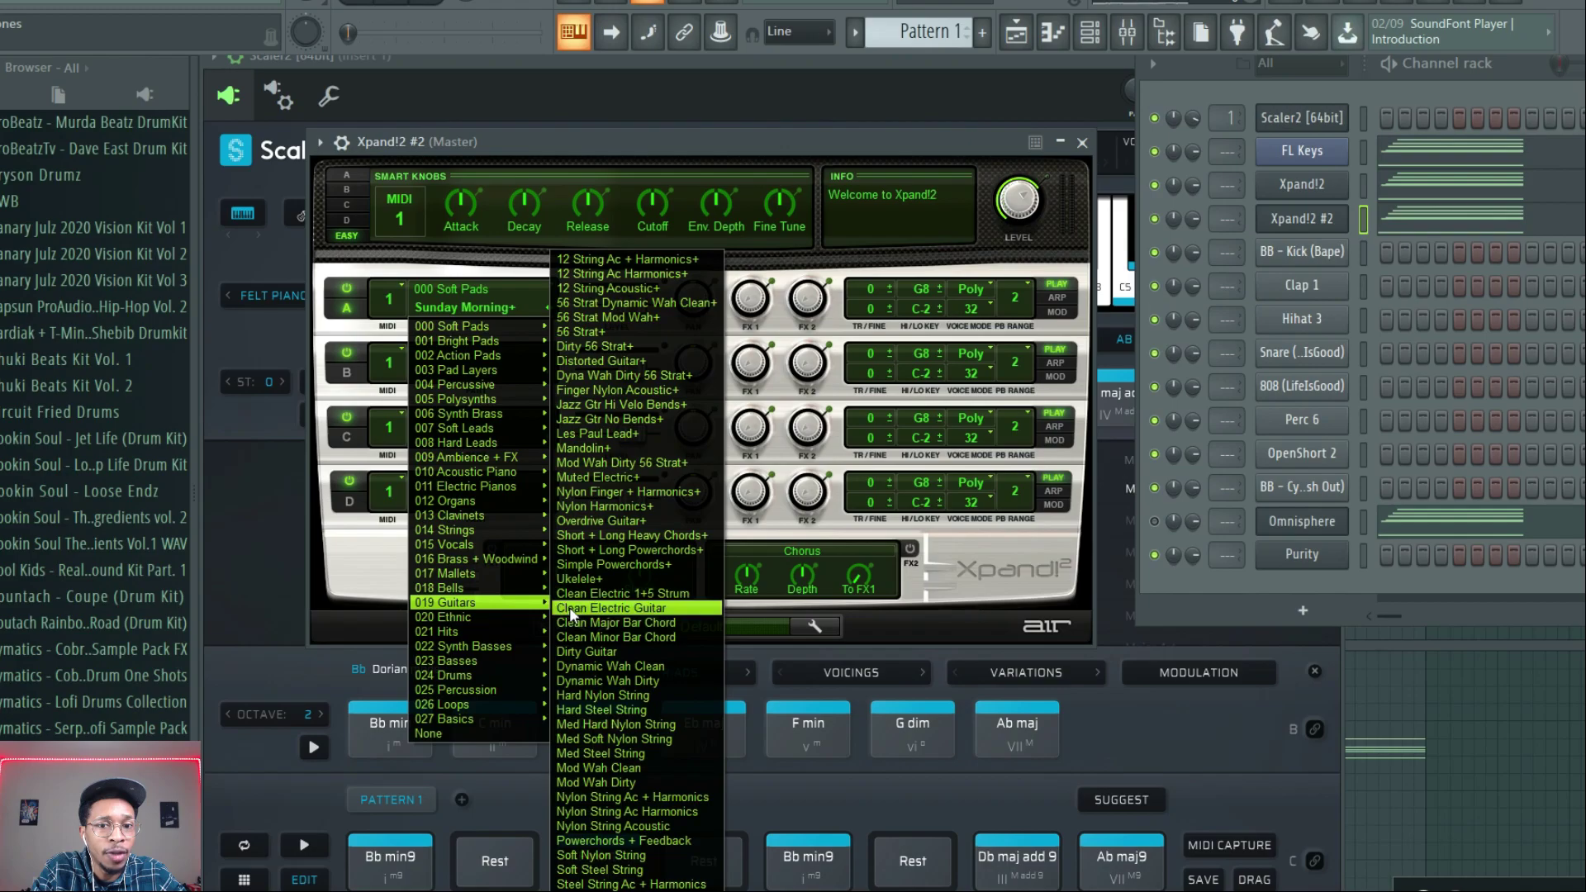
pyautogui.click(583, 857)
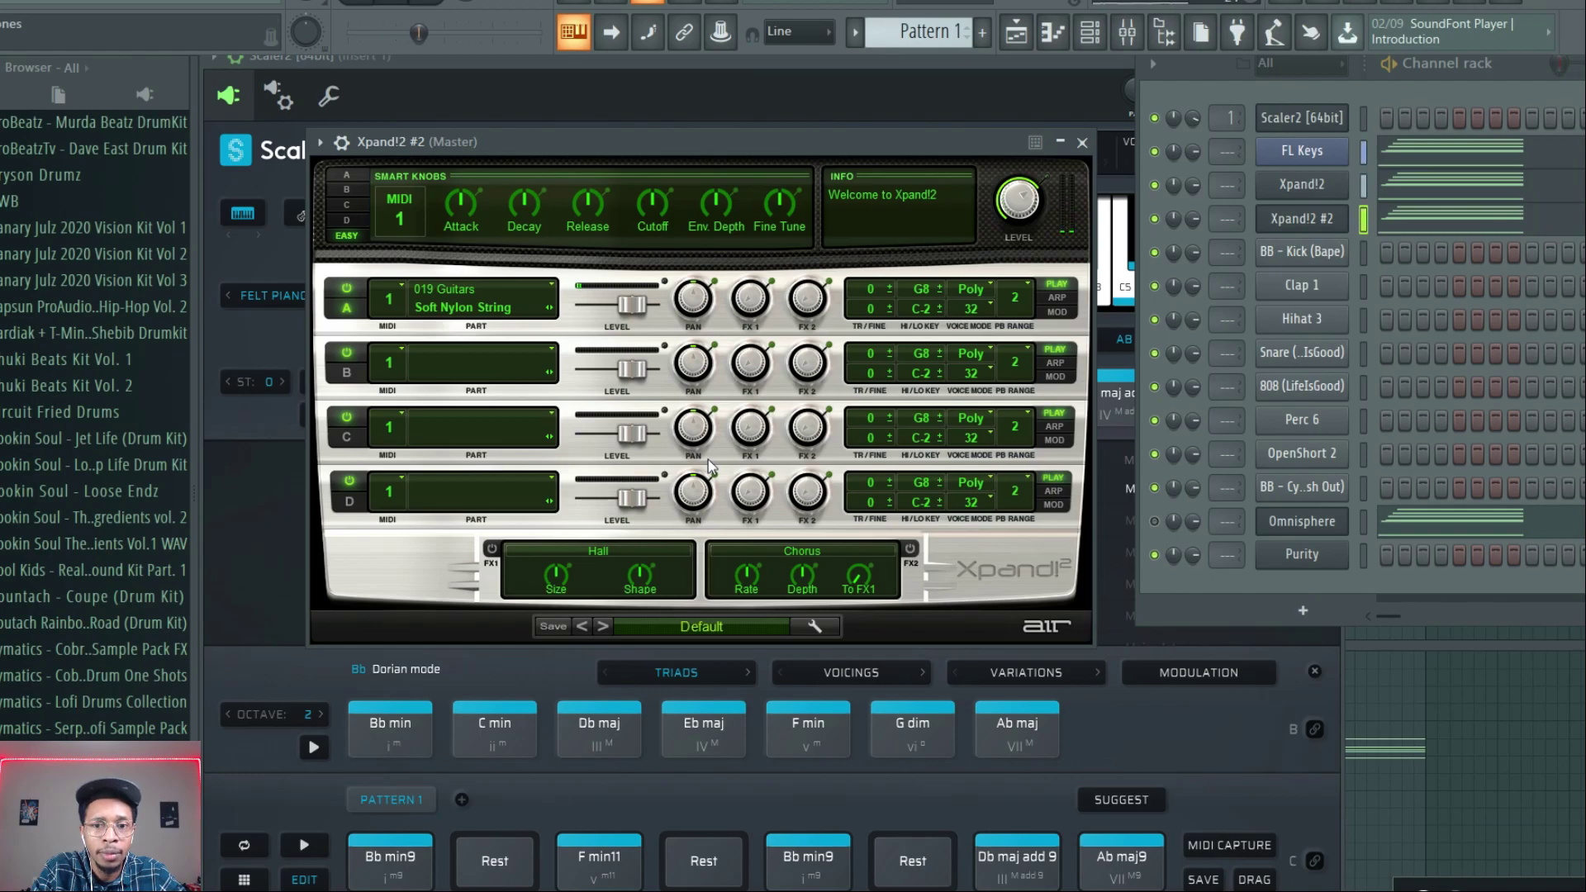
pyautogui.click(1415, 227)
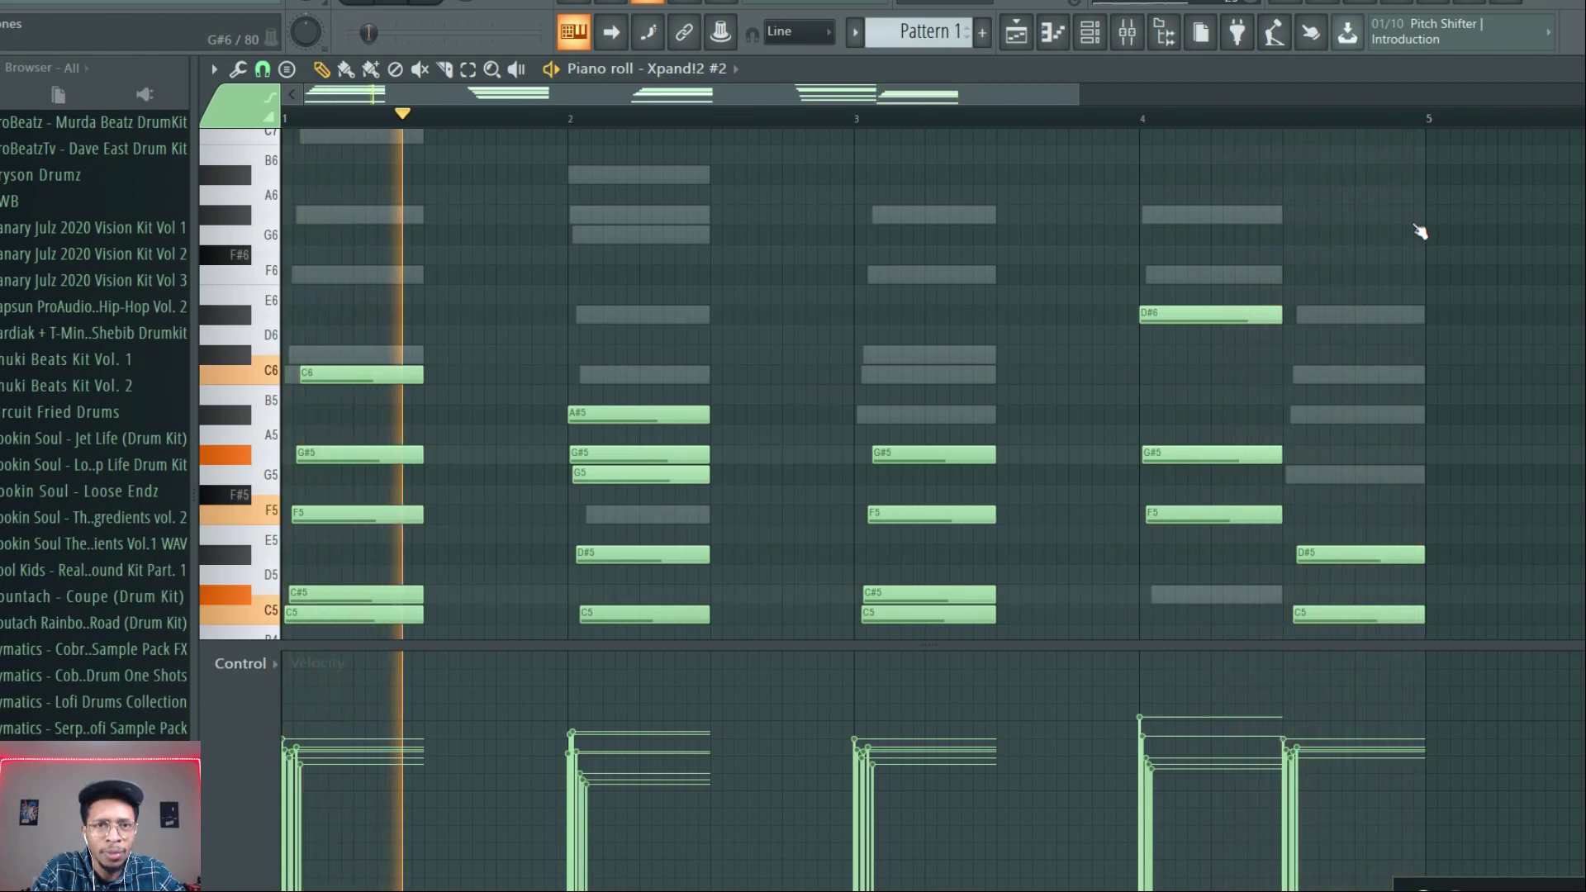
pyautogui.press('space')
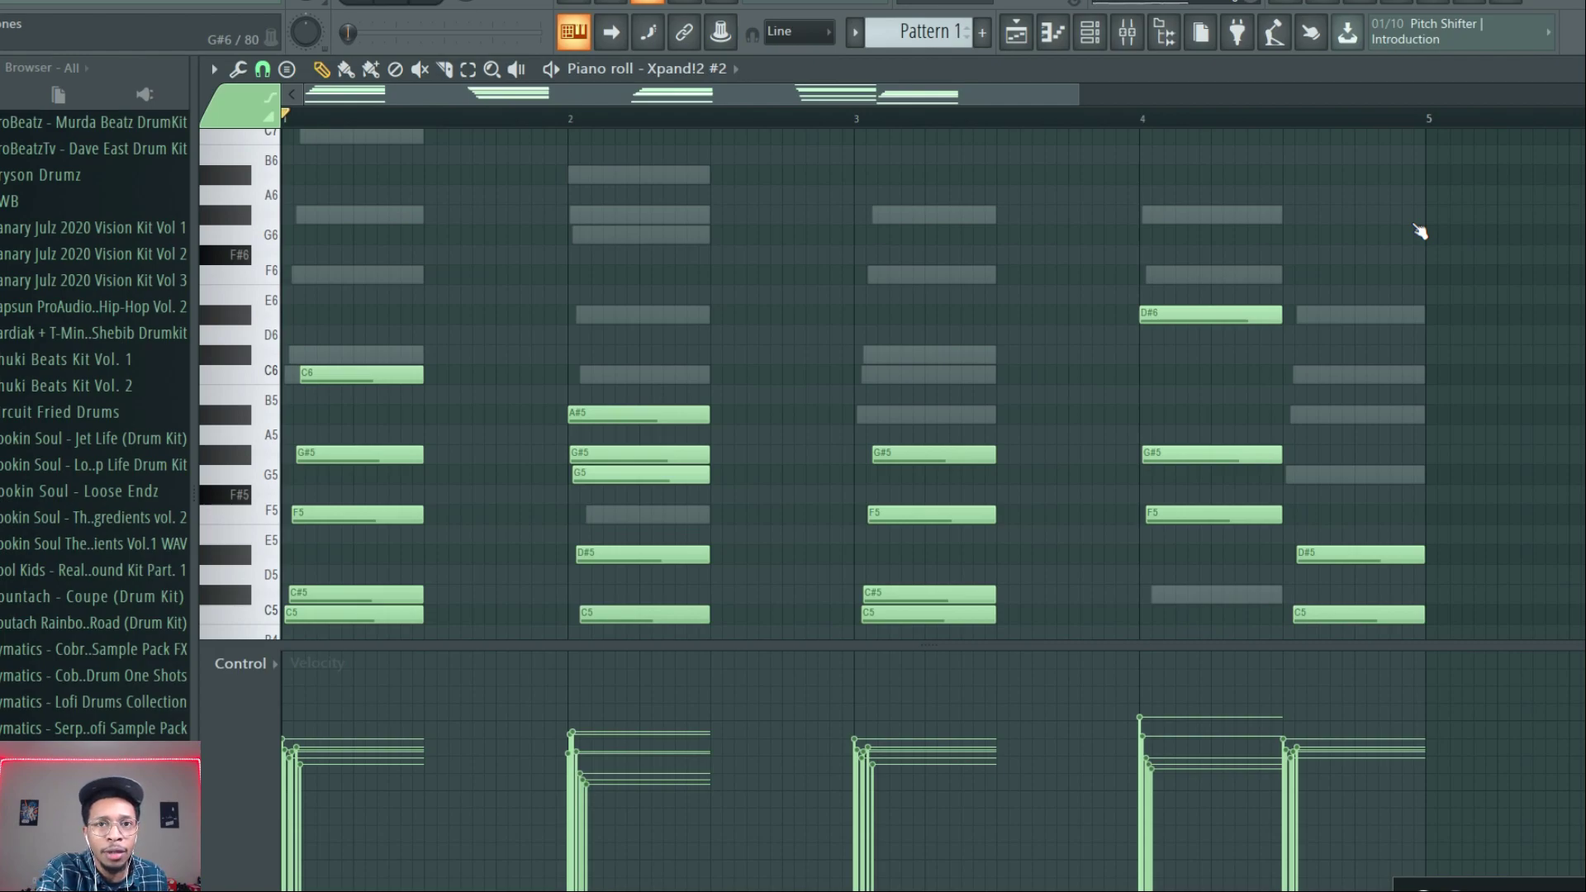
# - Add another Xpand!2 channel and load Airy Phaser Lead+ from 007 Soft Leads into its part A
pyautogui.press('F6')
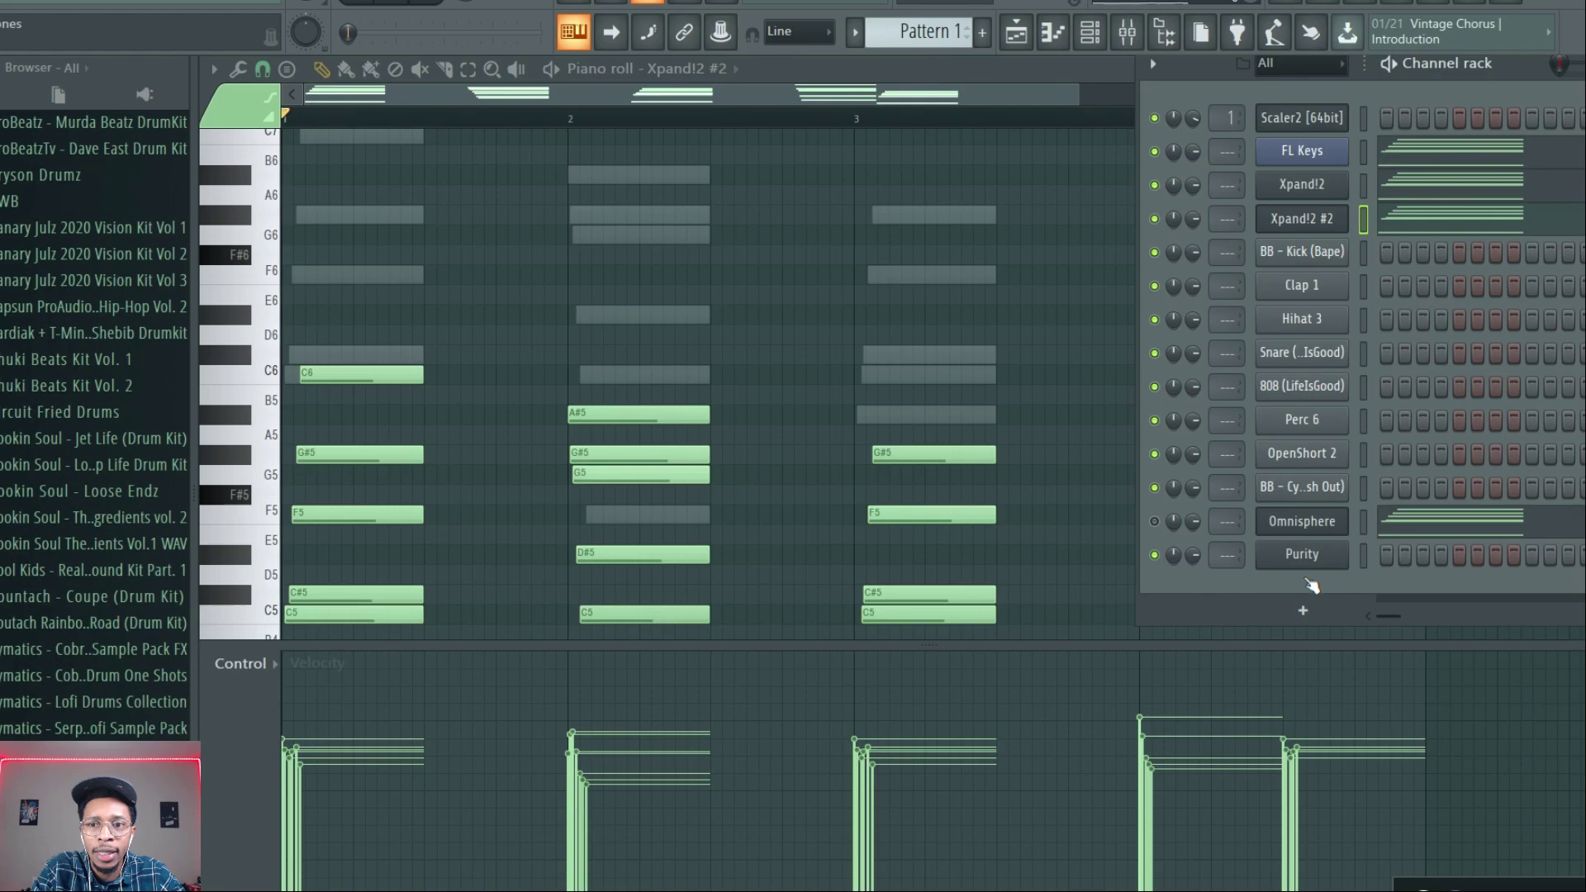
pyautogui.click(1302, 610)
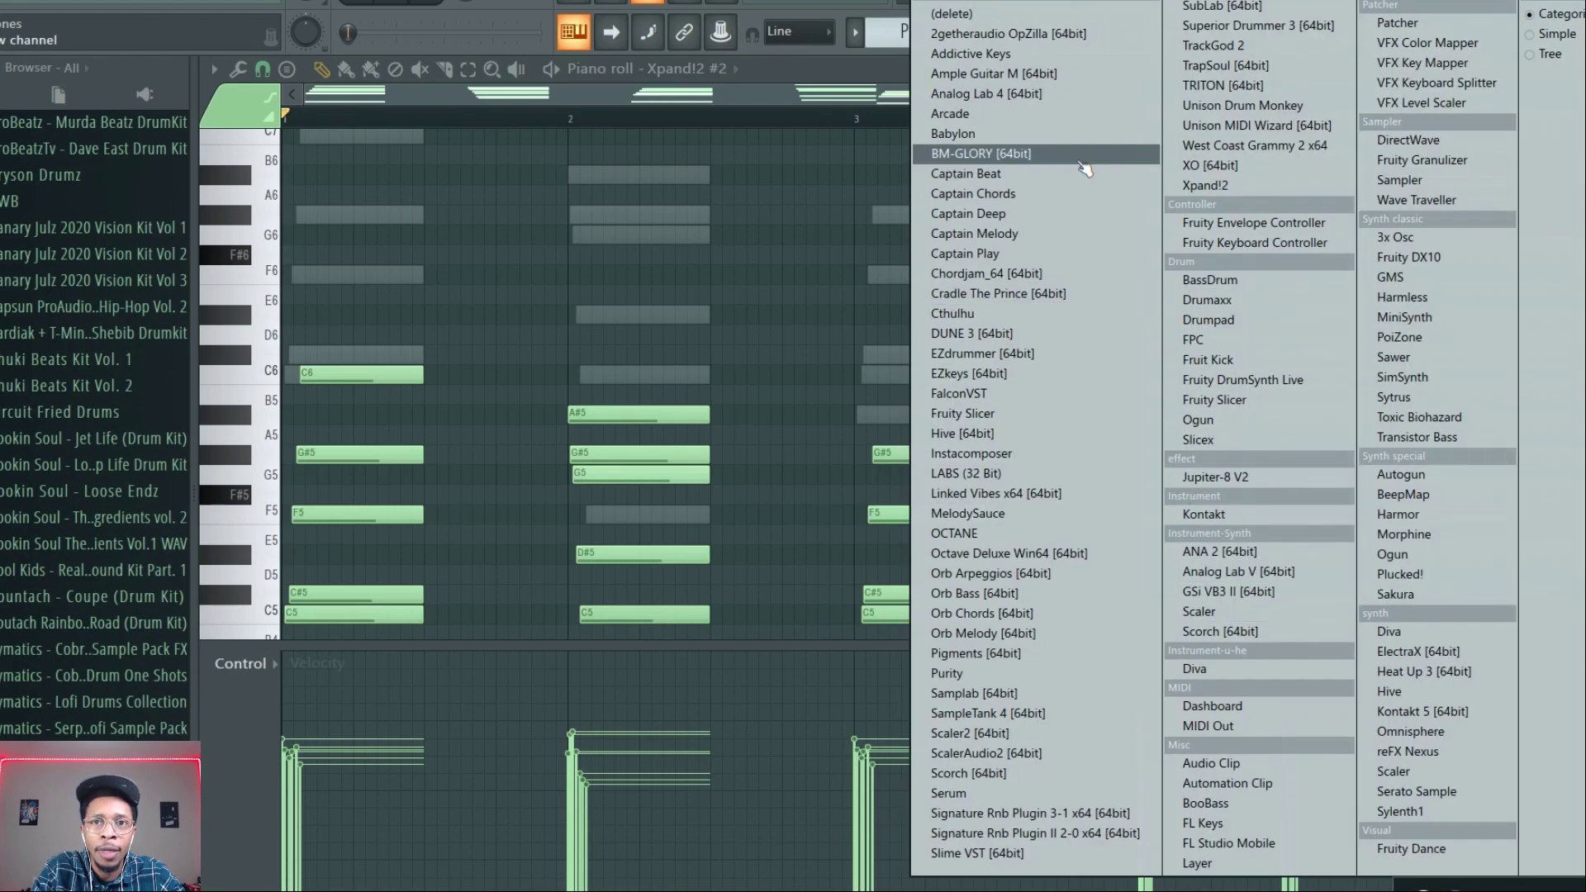
pyautogui.click(1212, 187)
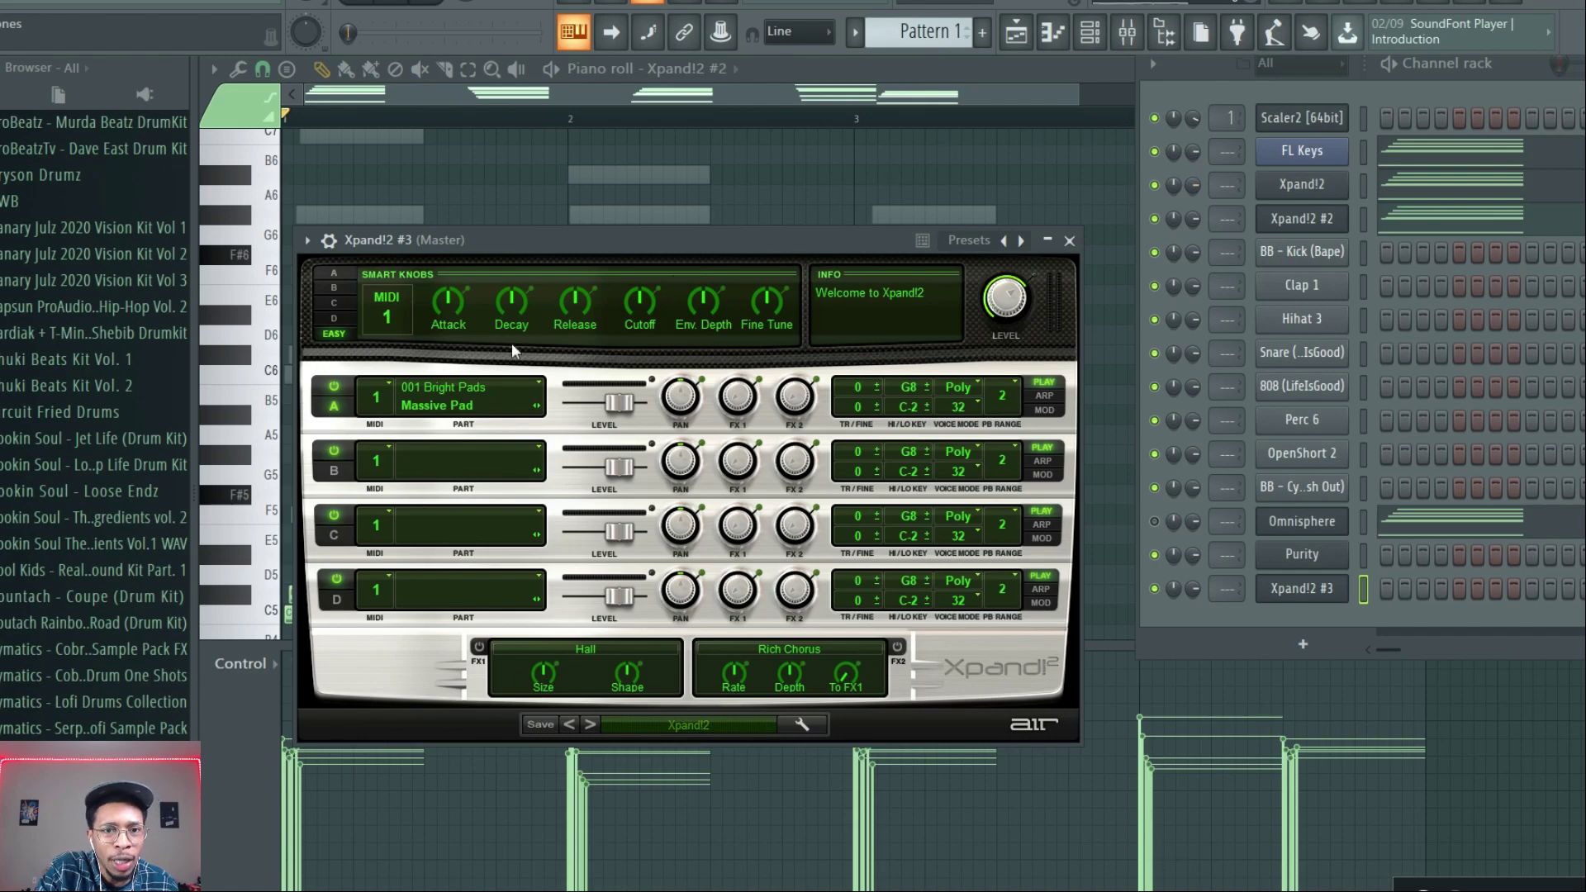
pyautogui.click(461, 394)
pyautogui.moveTo(445, 530)
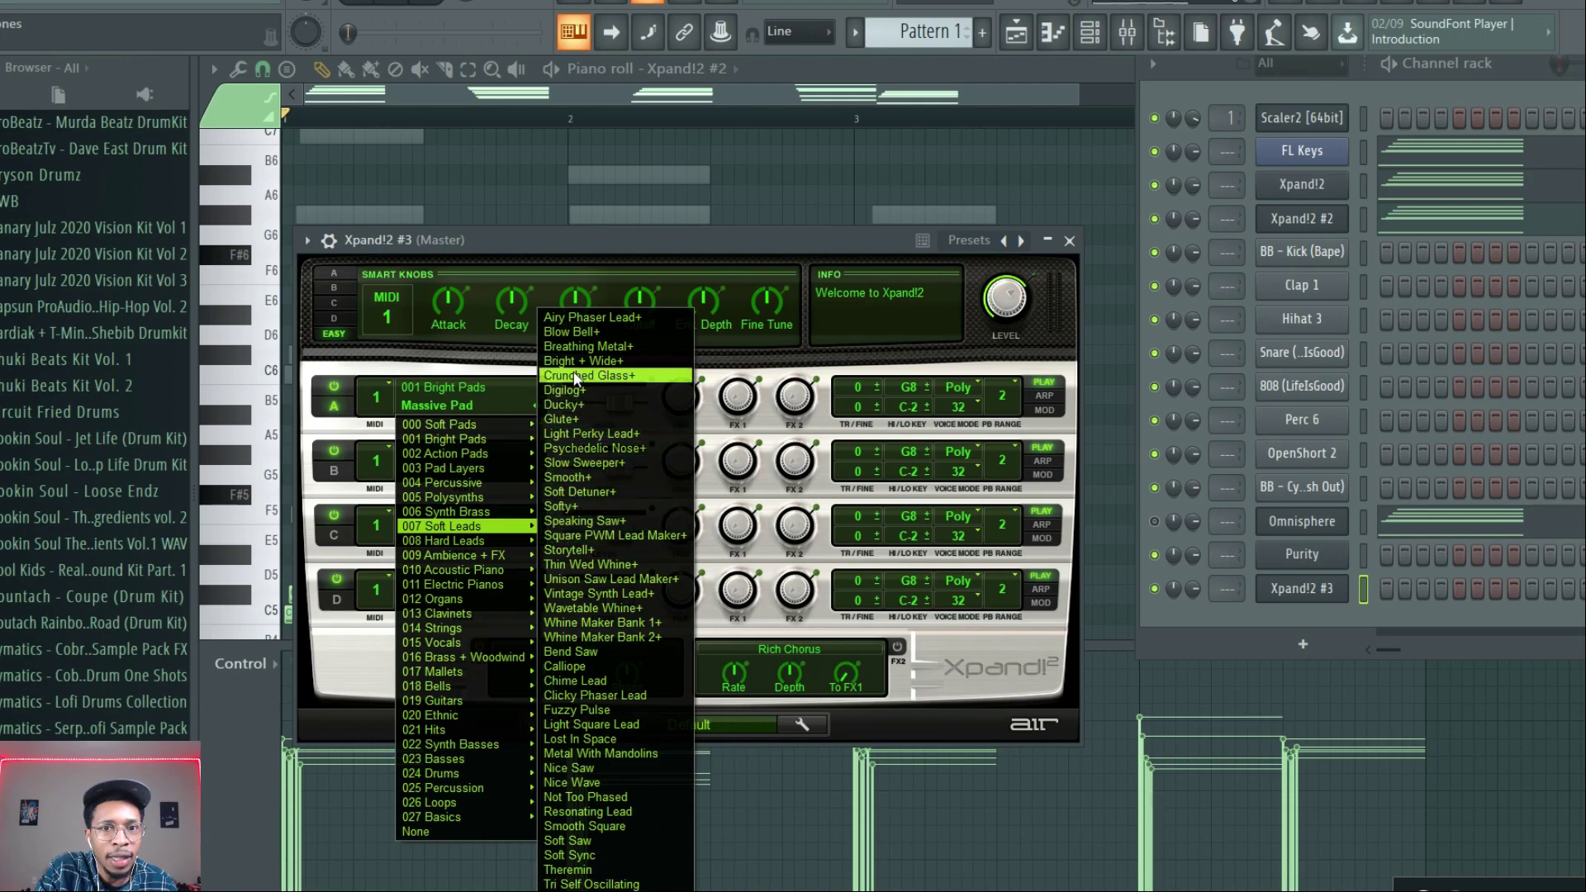
pyautogui.click(576, 319)
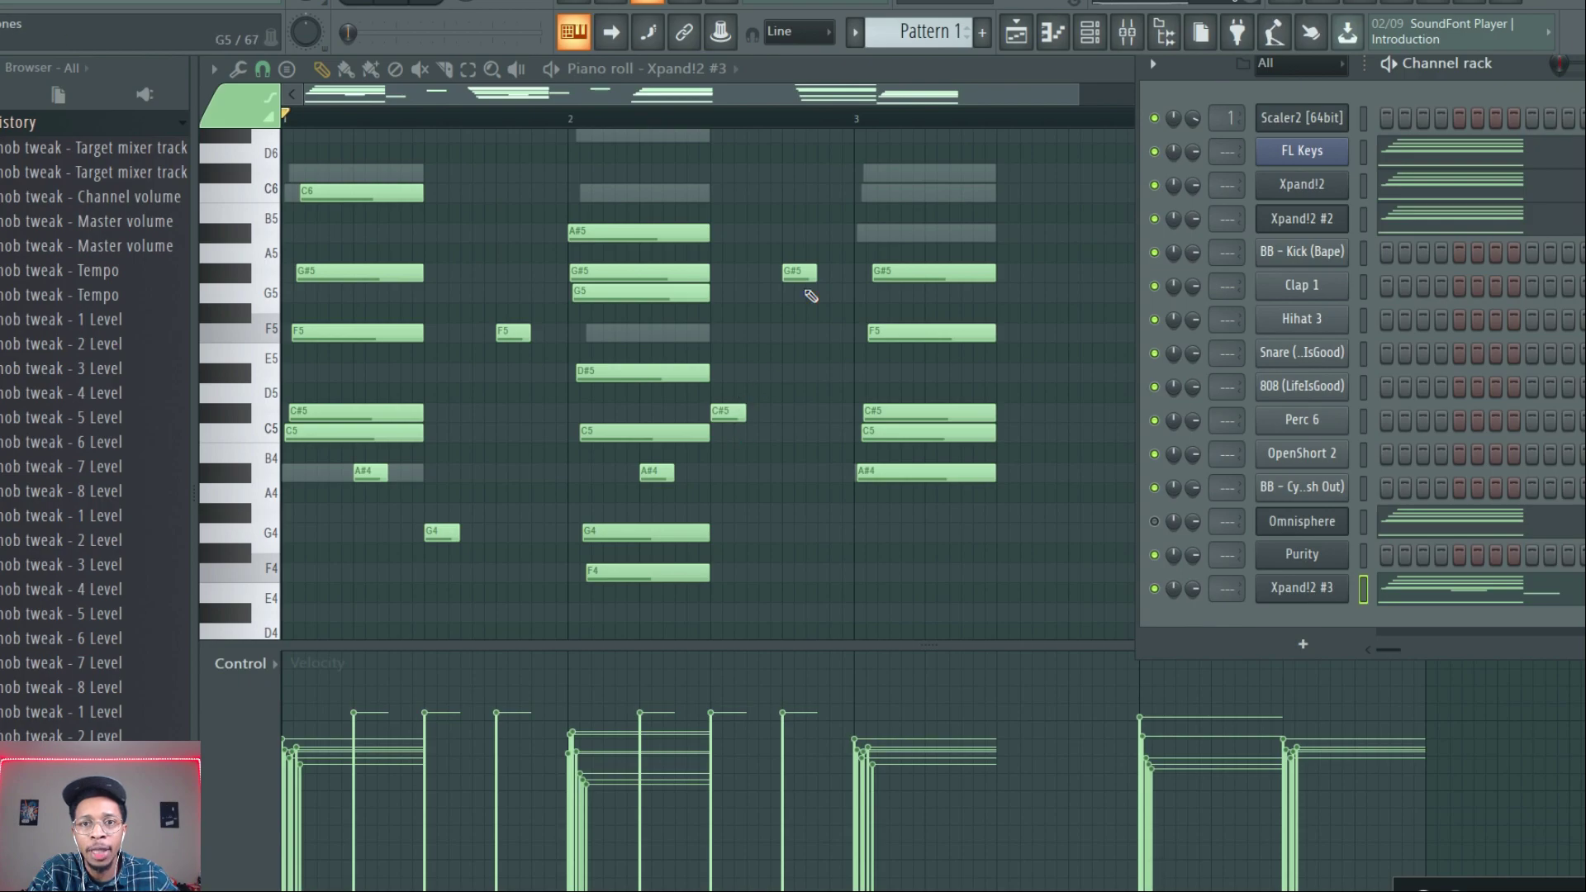
# - Add melody notes D#5, C5, D#5 in bar 3 and G#4, F5, F5 in bar 4, nudging the last F5 slightly earlier
pyautogui.press('F6')
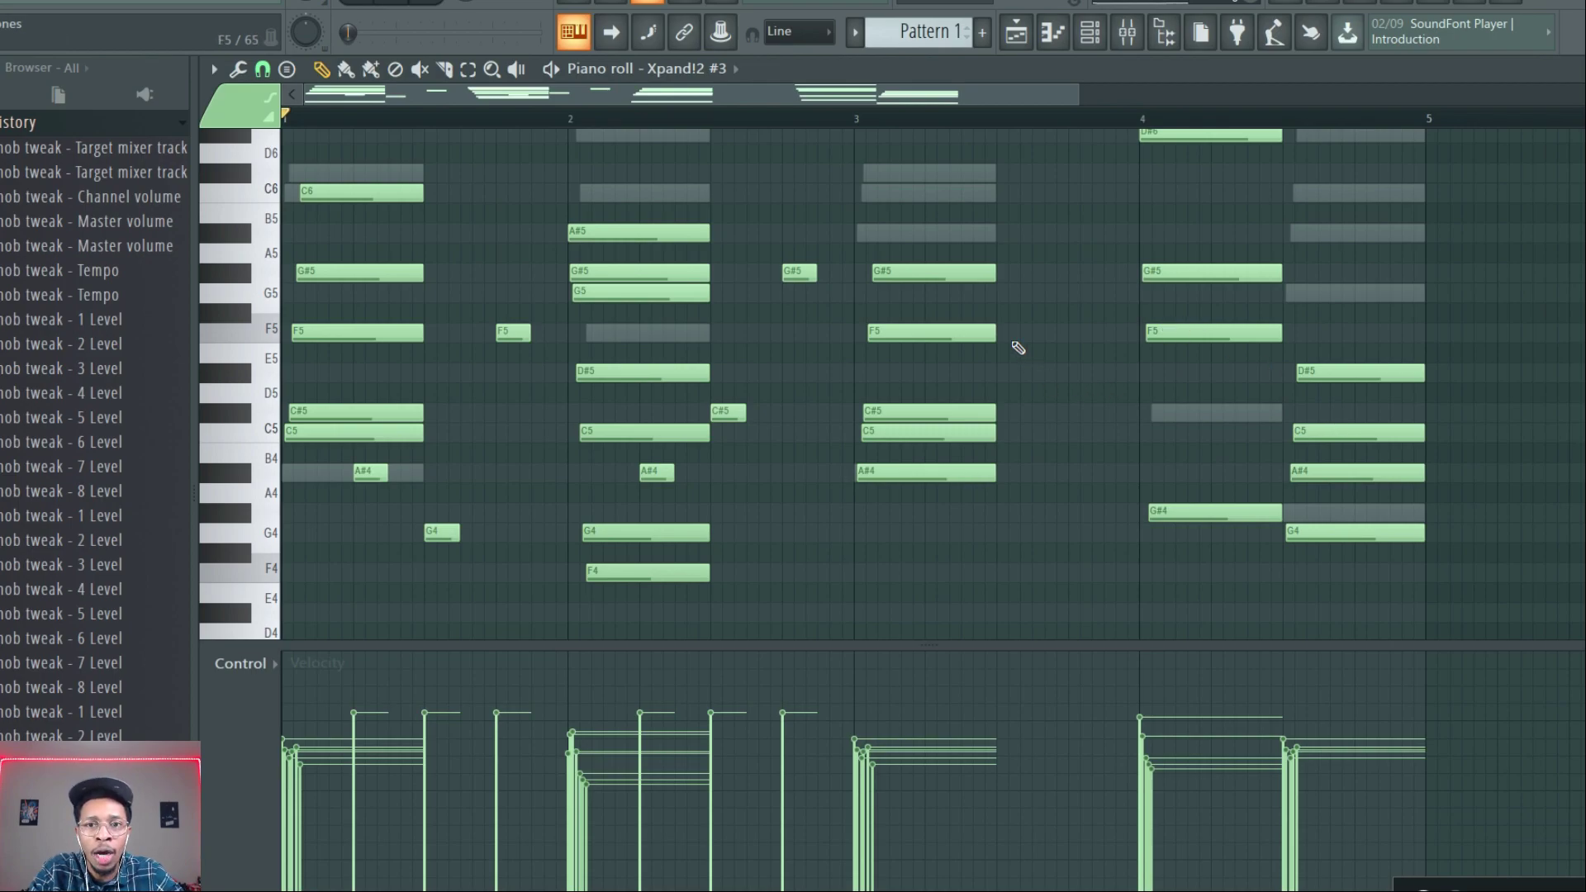
pyautogui.click(999, 373)
pyautogui.click(1072, 433)
pyautogui.click(1106, 373)
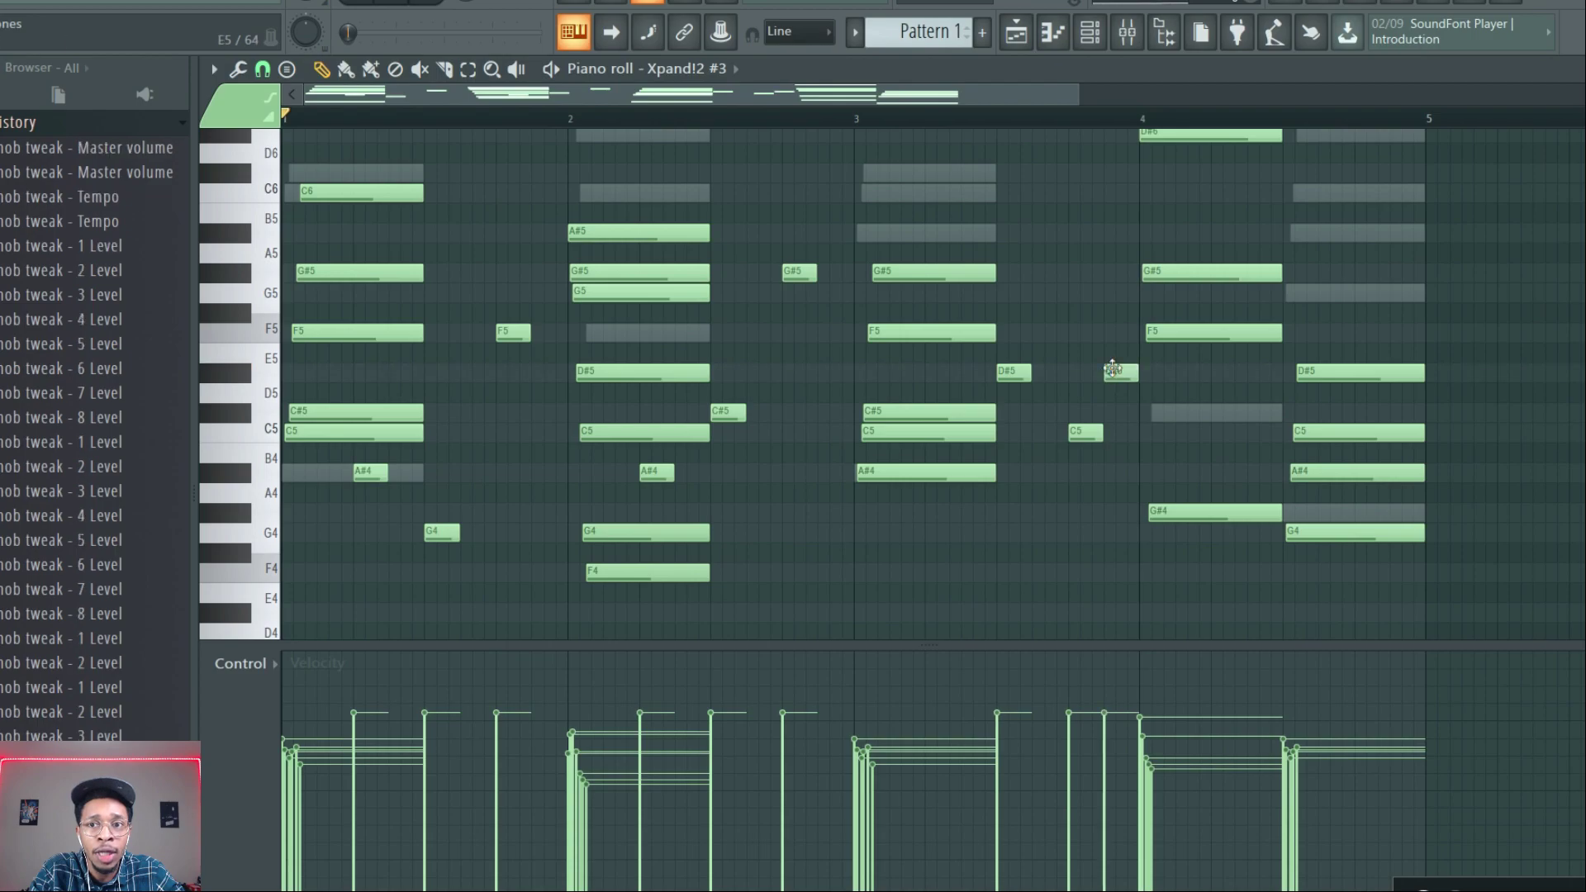
pyautogui.moveTo(1214, 474); pyautogui.dragTo(1214, 512)
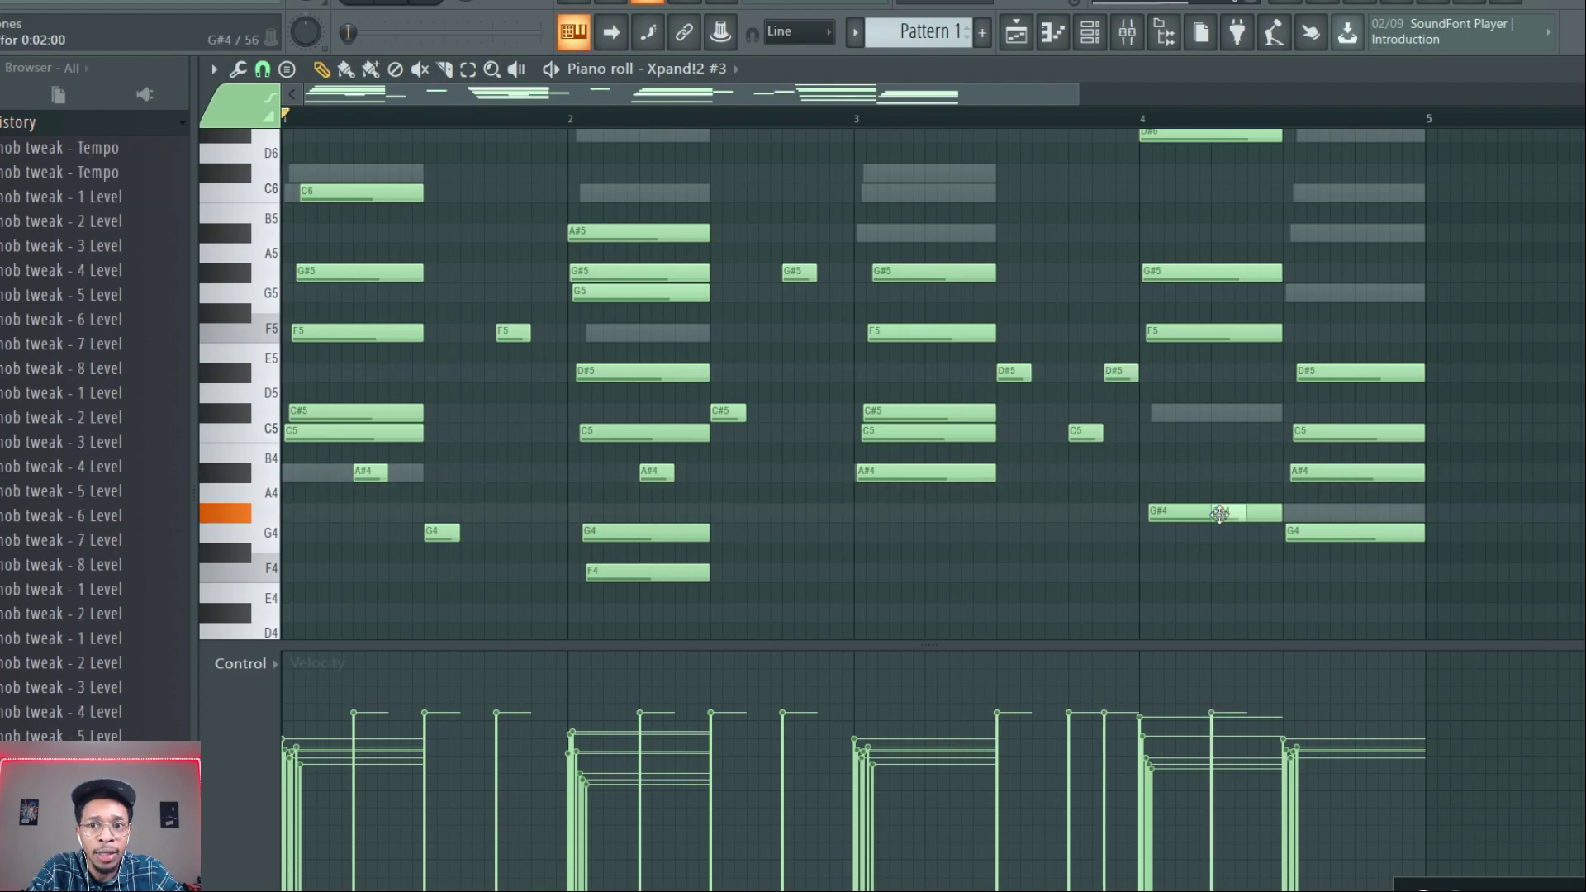
pyautogui.moveTo(1253, 373); pyautogui.dragTo(1257, 317)
pyautogui.click(1365, 332)
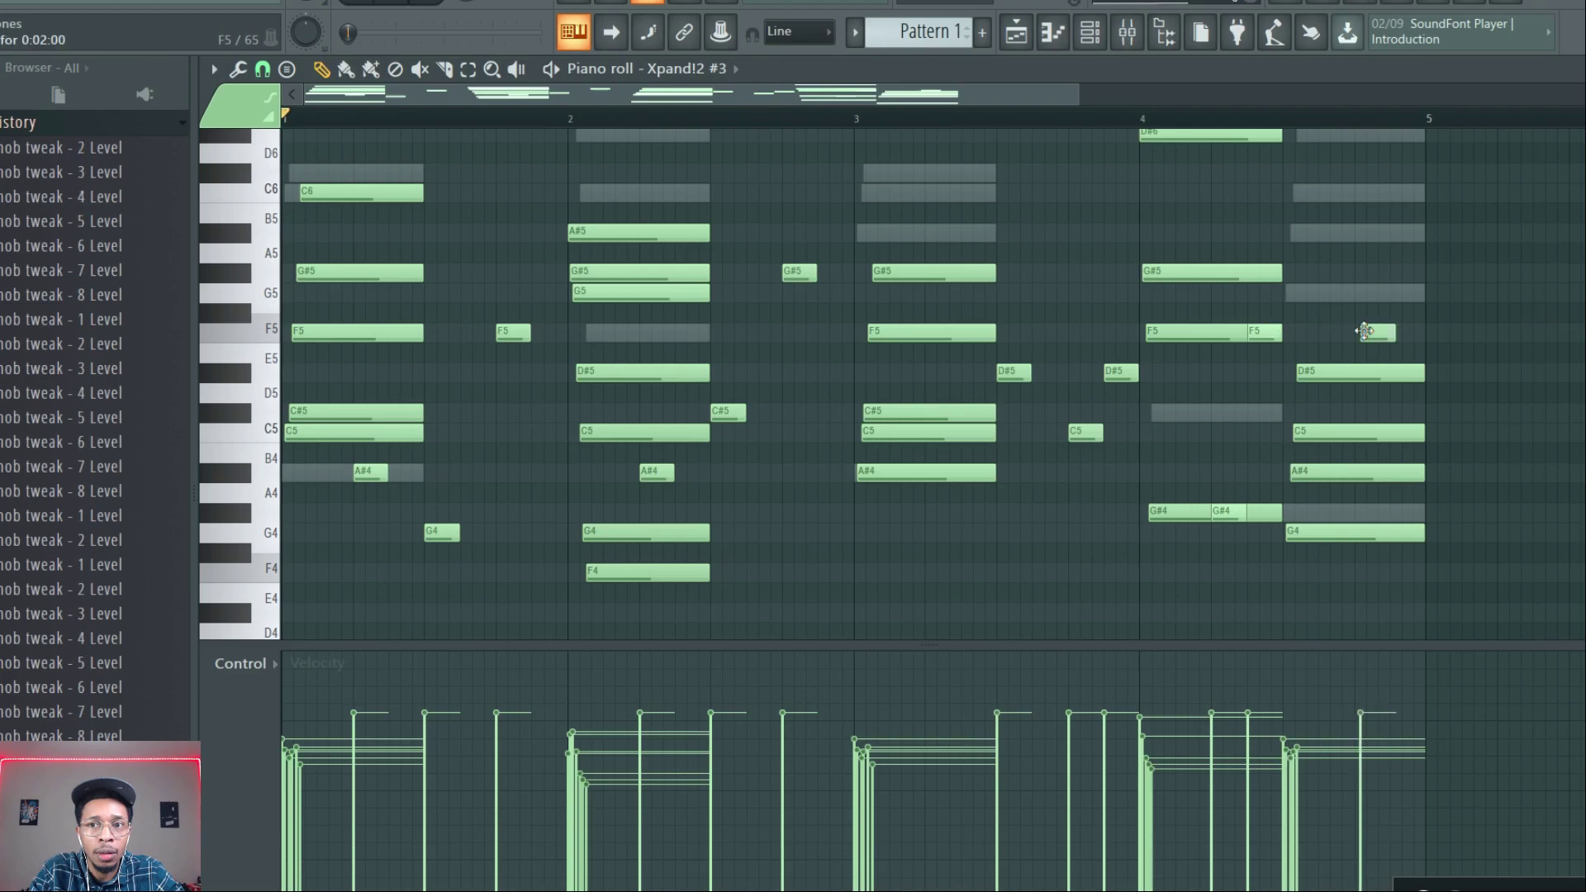
pyautogui.moveTo(1369, 332); pyautogui.dragTo(1360, 332)
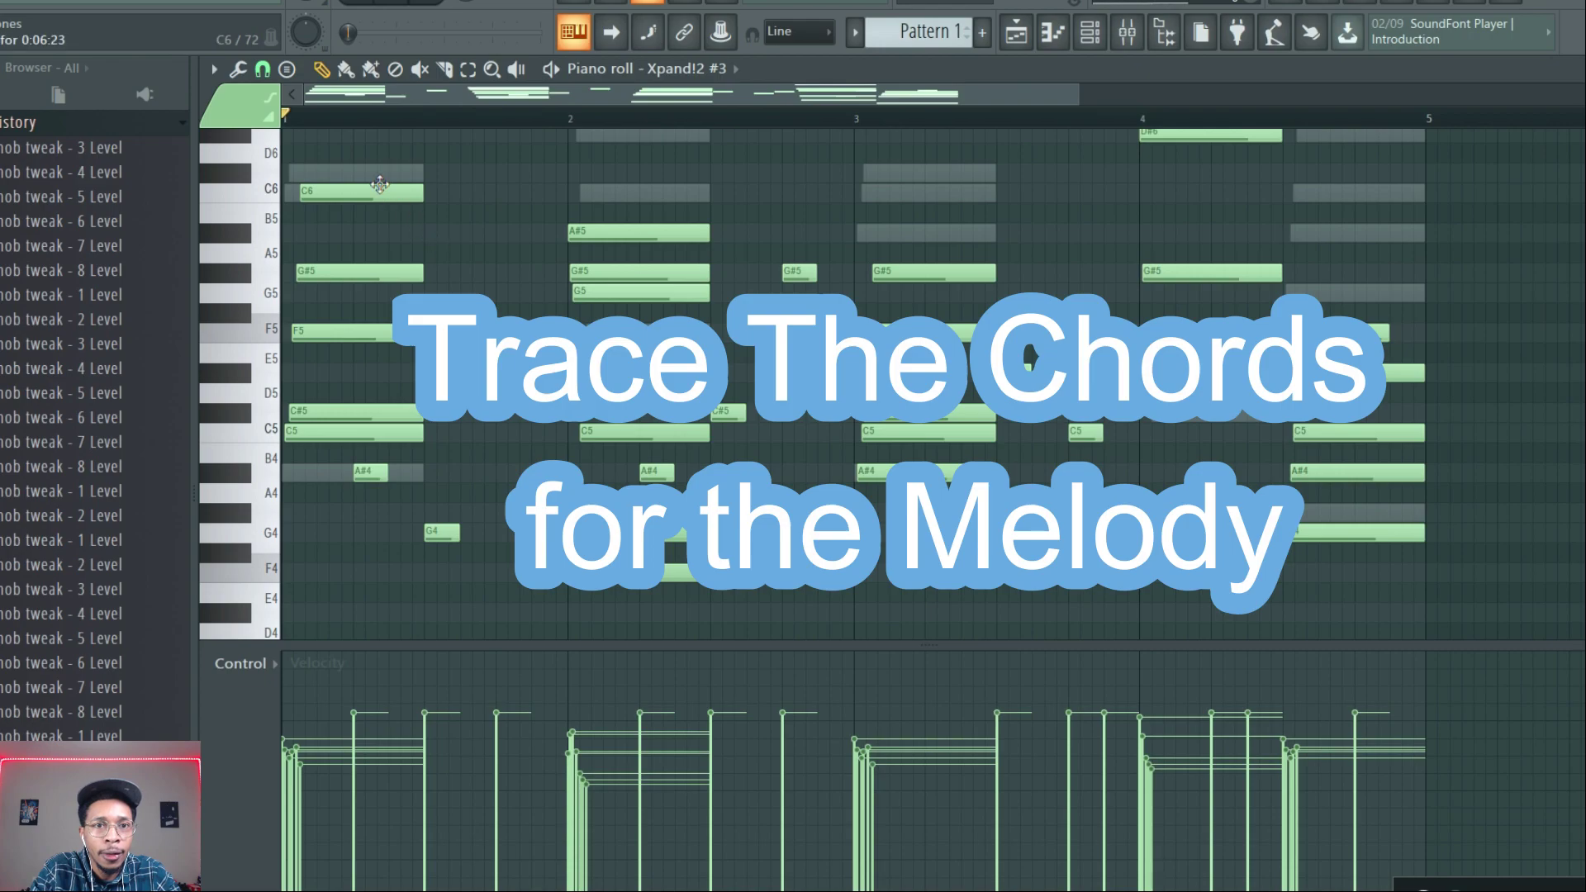
# - Delete the long chord notes from C5 to C6 in bar 1 and F4 to A#5 in bar 2, keeping the short melody notes
pyautogui.rightClick(390, 193)
pyautogui.rightClick(383, 273)
pyautogui.rightClick(374, 332)
pyautogui.rightClick(364, 411)
pyautogui.rightClick(362, 425)
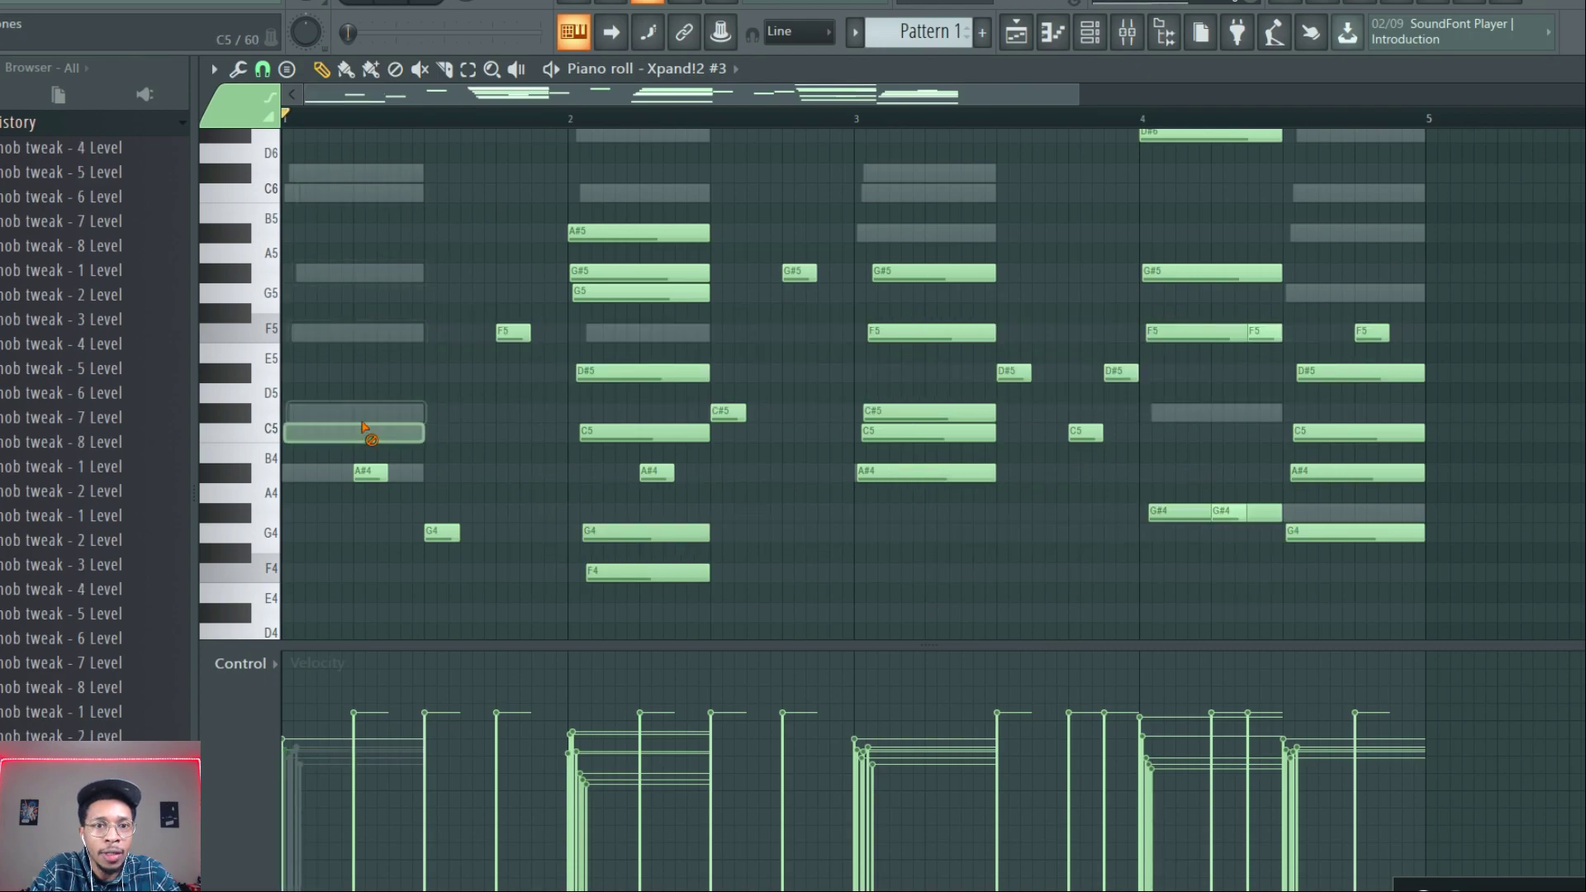
pyautogui.rightClick(613, 231)
pyautogui.rightClick(611, 272)
pyautogui.rightClick(611, 292)
pyautogui.rightClick(611, 372)
pyautogui.rightClick(609, 431)
pyautogui.rightClick(611, 532)
pyautogui.rightClick(612, 572)
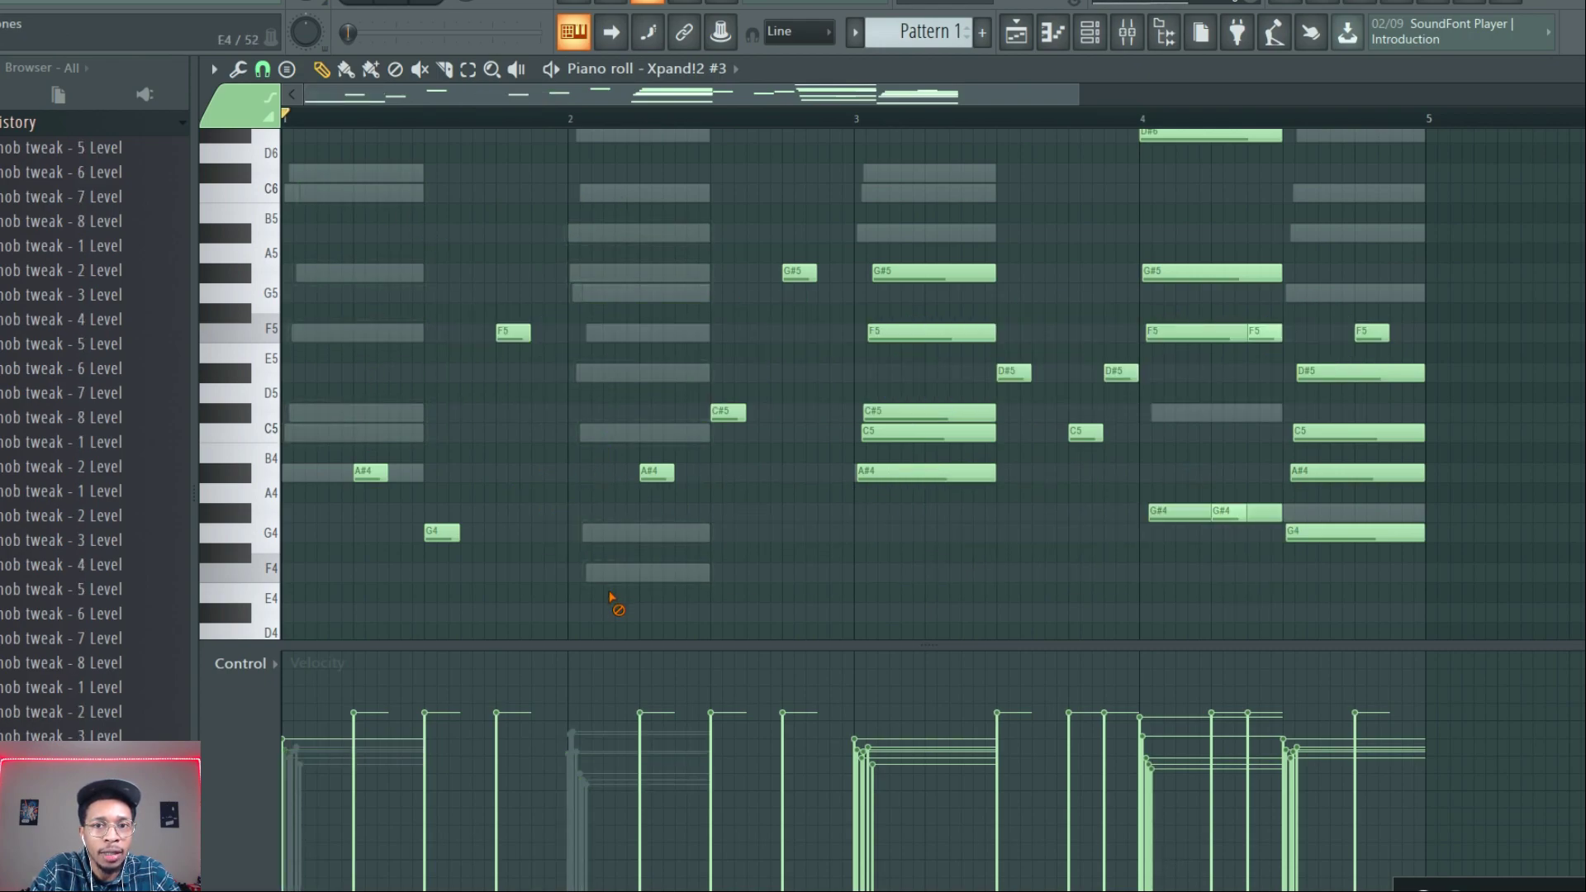
# - Delete the long chord notes from G4 upward in bars 3 and 4, keeping the short melody notes
pyautogui.rightClick(878, 470)
pyautogui.rightClick(882, 431)
pyautogui.rightClick(888, 410)
pyautogui.rightClick(909, 332)
pyautogui.rightClick(918, 271)
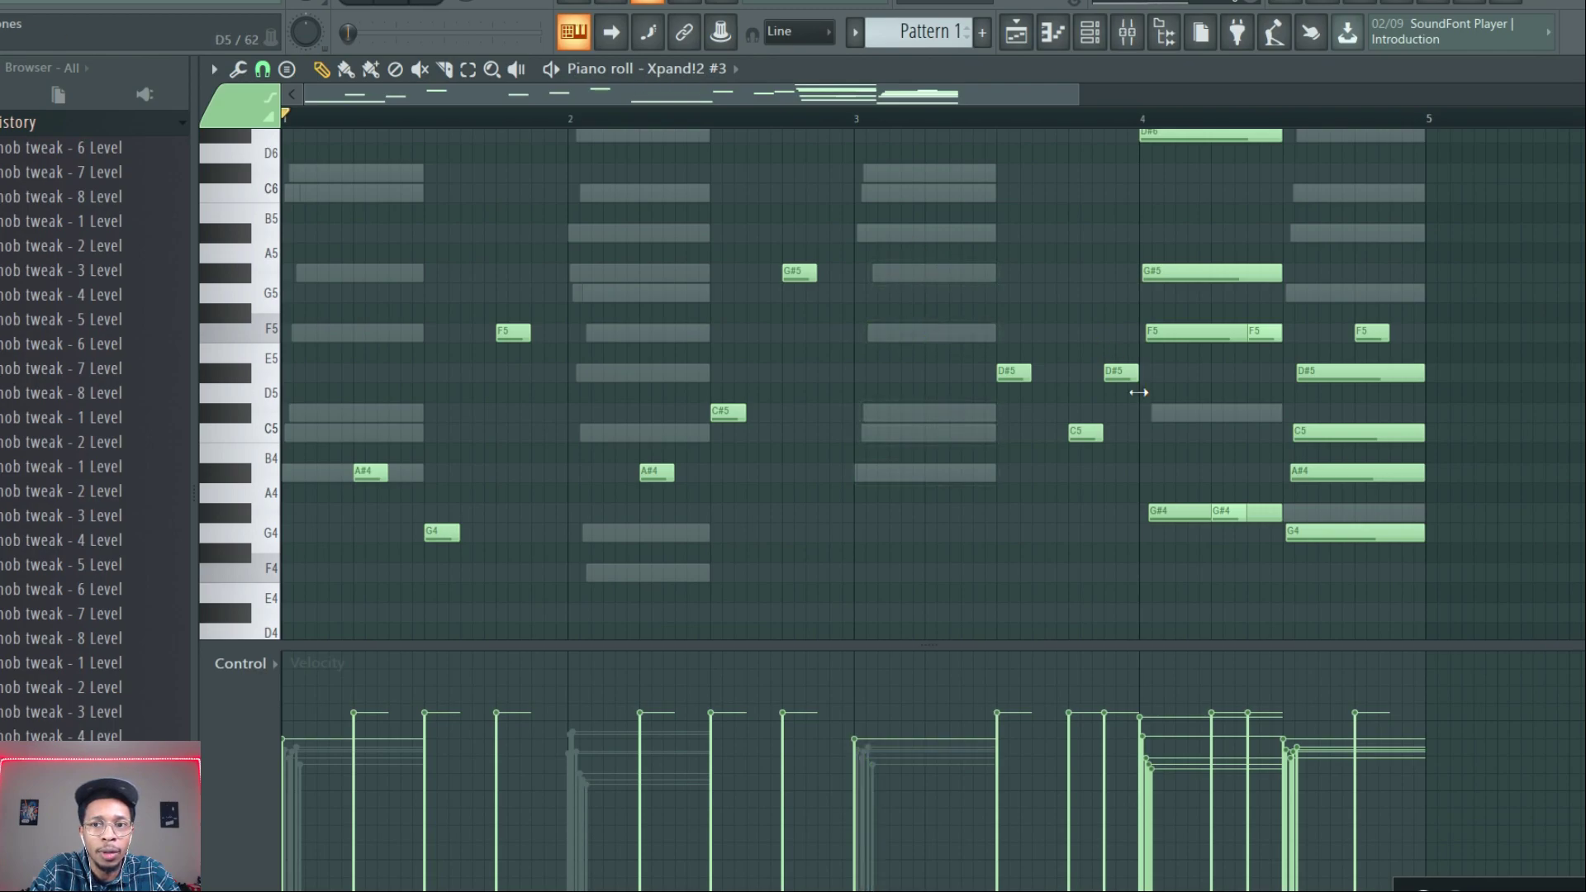
pyautogui.rightClick(1167, 512)
pyautogui.rightClick(1177, 332)
pyautogui.rightClick(1188, 272)
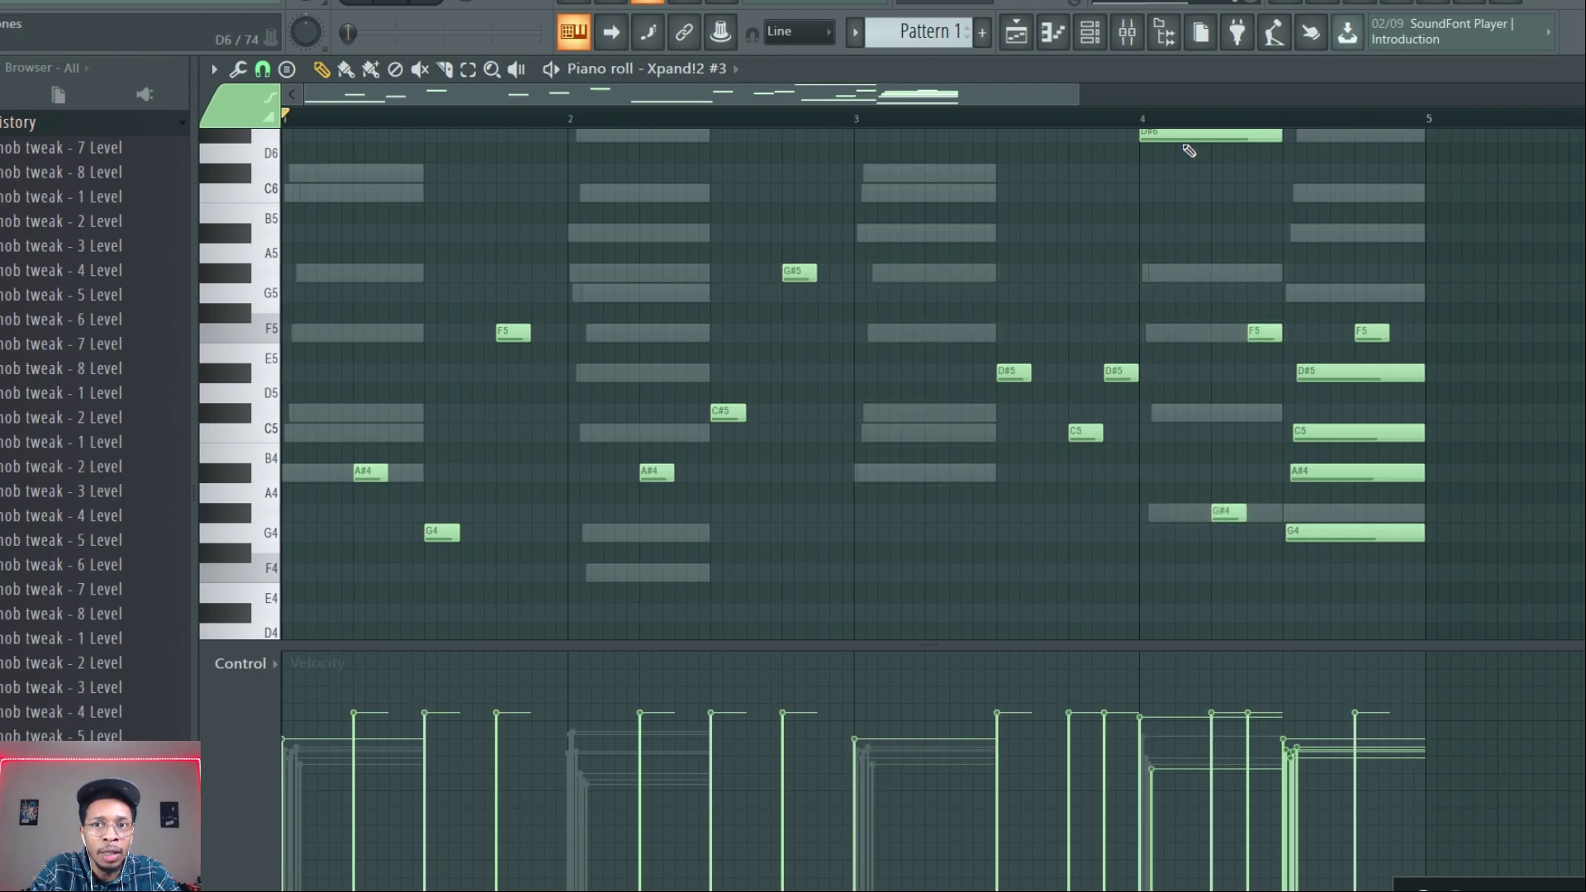
pyautogui.rightClick(1189, 137)
pyautogui.scroll(1, 1276, 241)
pyautogui.rightClick(1319, 403)
pyautogui.rightClick(1318, 463)
pyautogui.rightClick(1318, 502)
pyautogui.rightClick(1322, 563)
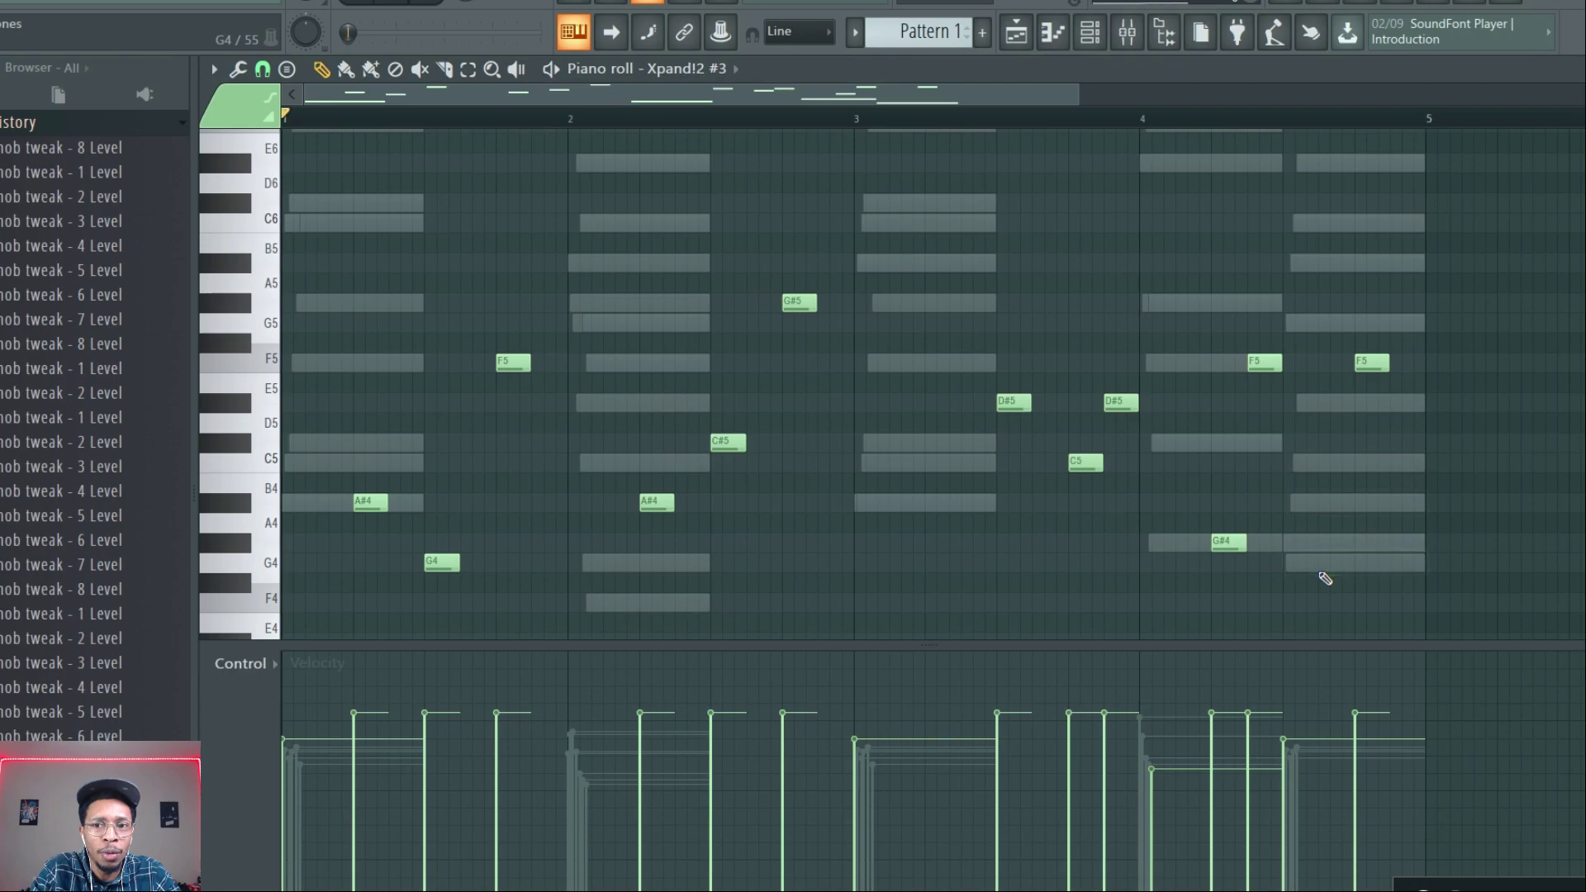
# - Delete the remaining low bass notes of the chords in bars 1, 3 and 4, and play the melody
pyautogui.scroll(-6, 1326, 432)
pyautogui.rightClick(1311, 422)
pyautogui.rightClick(1206, 322)
pyautogui.rightClick(890, 383)
pyautogui.rightClick(403, 384)
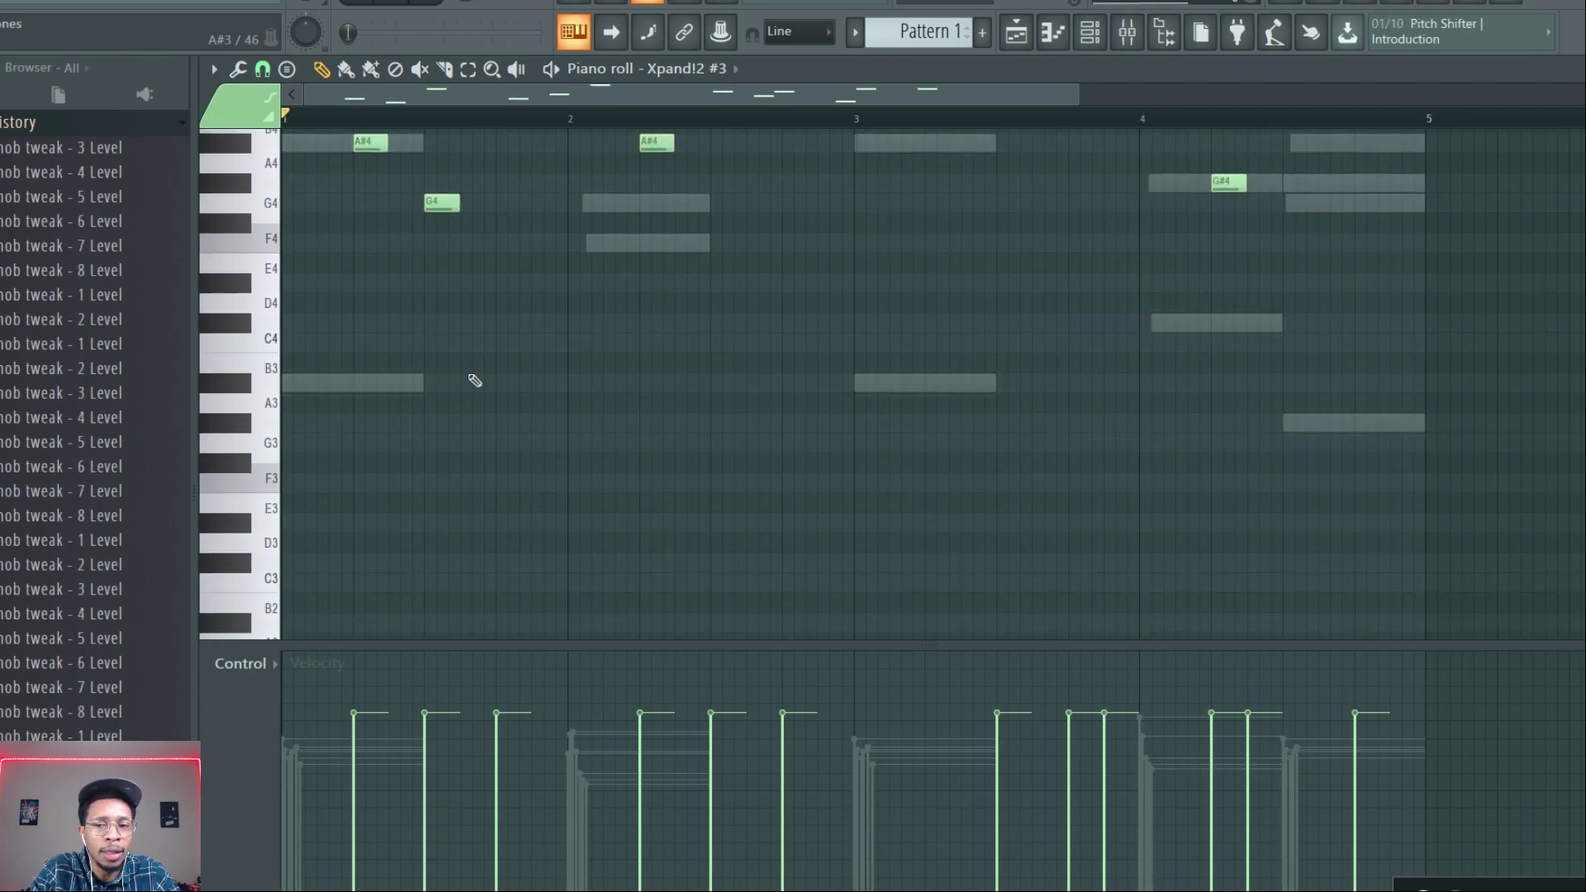
pyautogui.press('space')
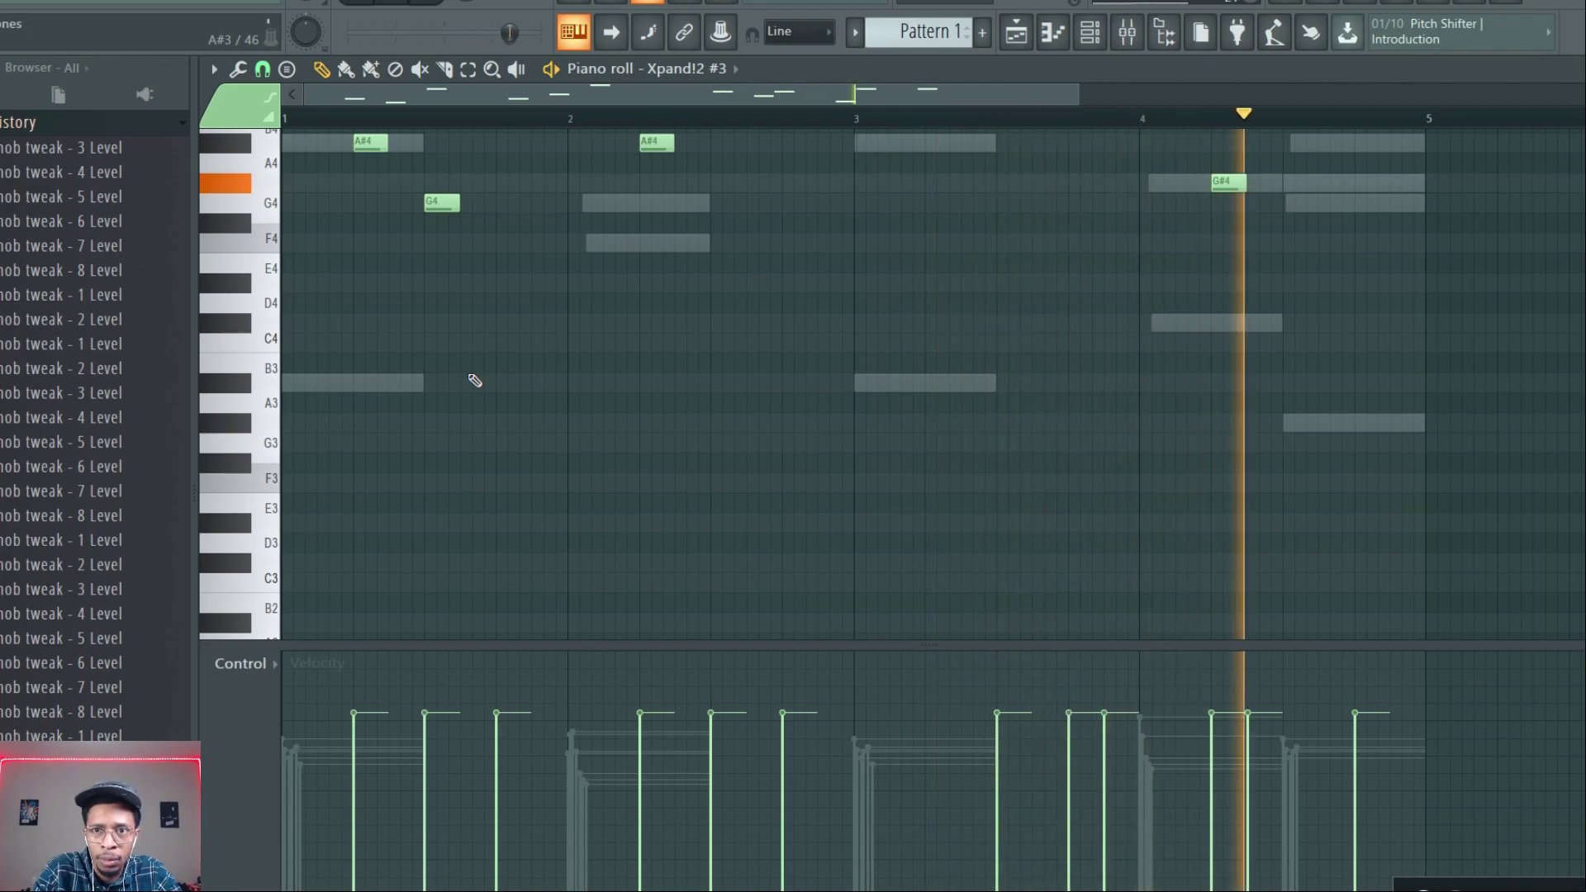
pyautogui.press('space')
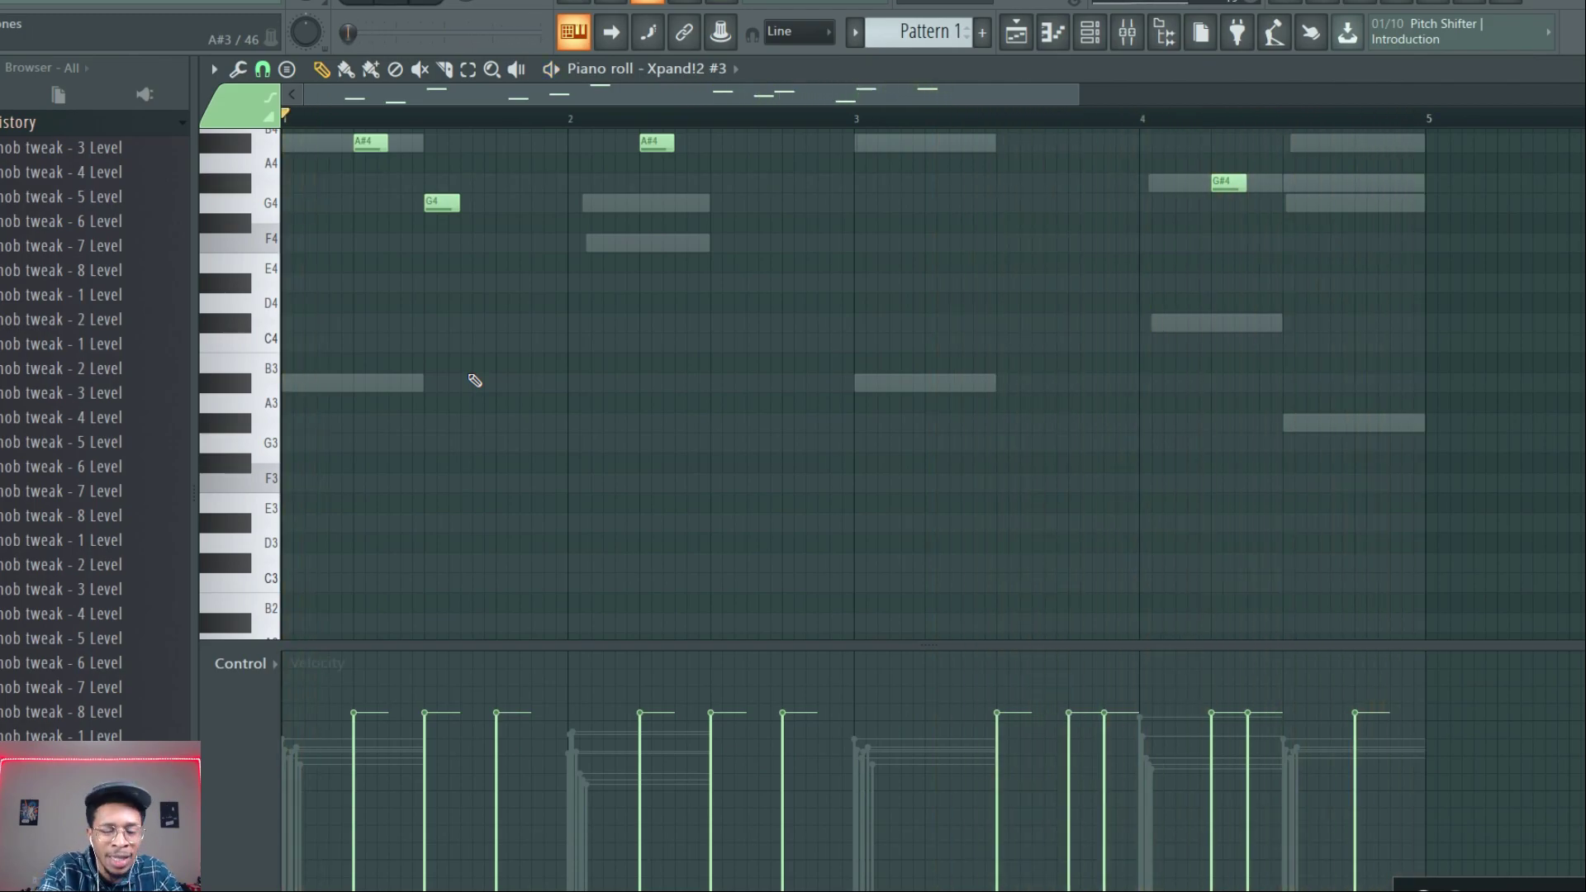
# - Load Virtual Flute+ from 008 Hard Leads into part A of Xpand!2 #3 and lower its master level to -15.4 dB during playback
pyautogui.press('F6')
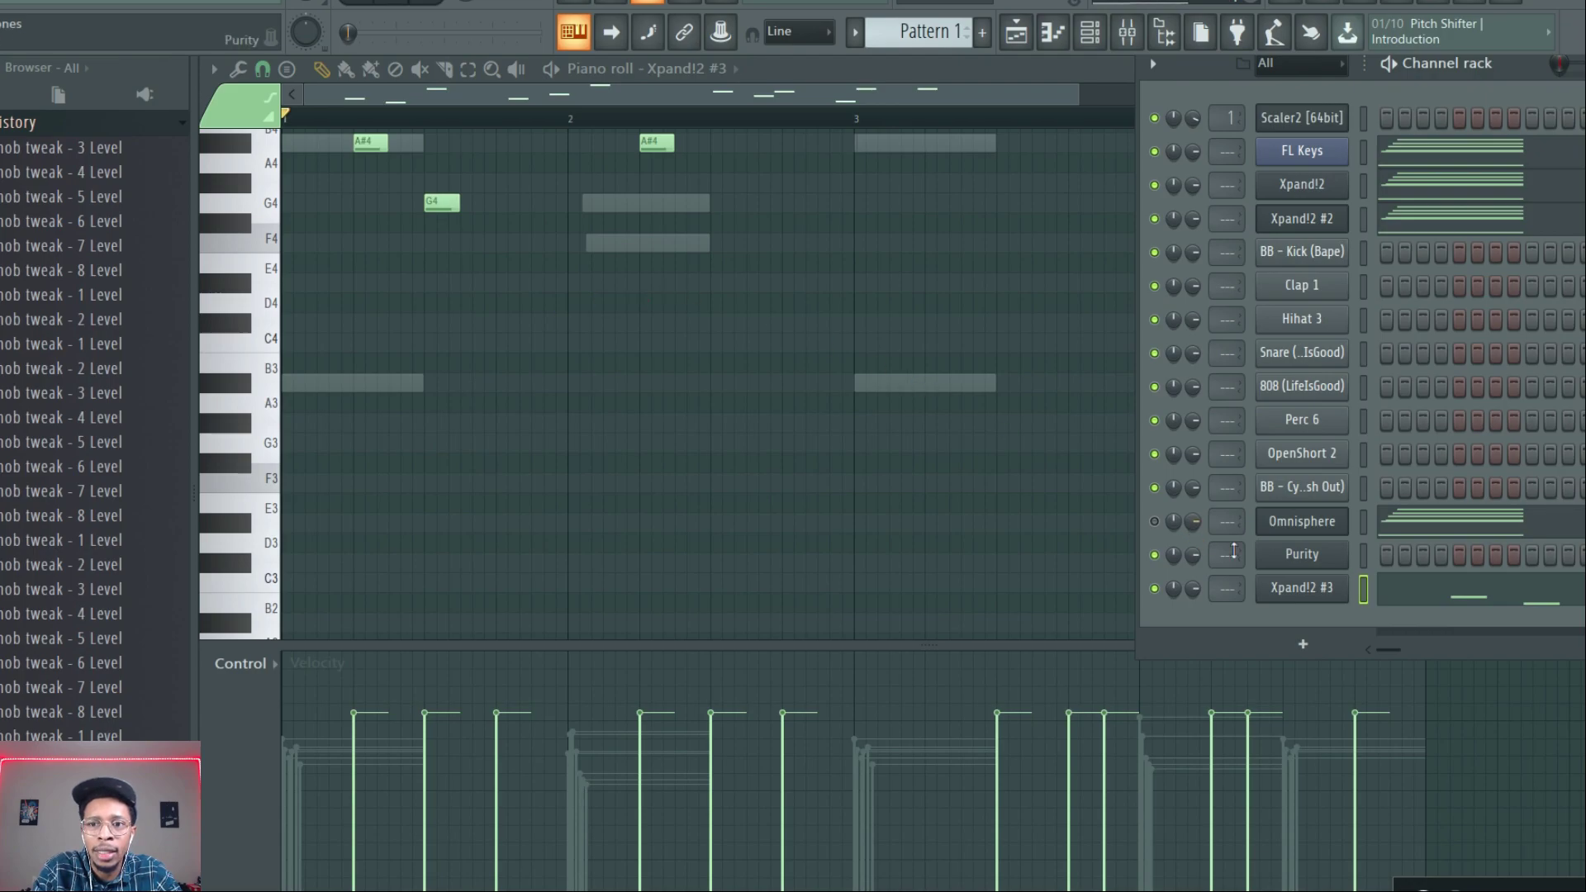
pyautogui.click(1301, 587)
pyautogui.click(483, 399)
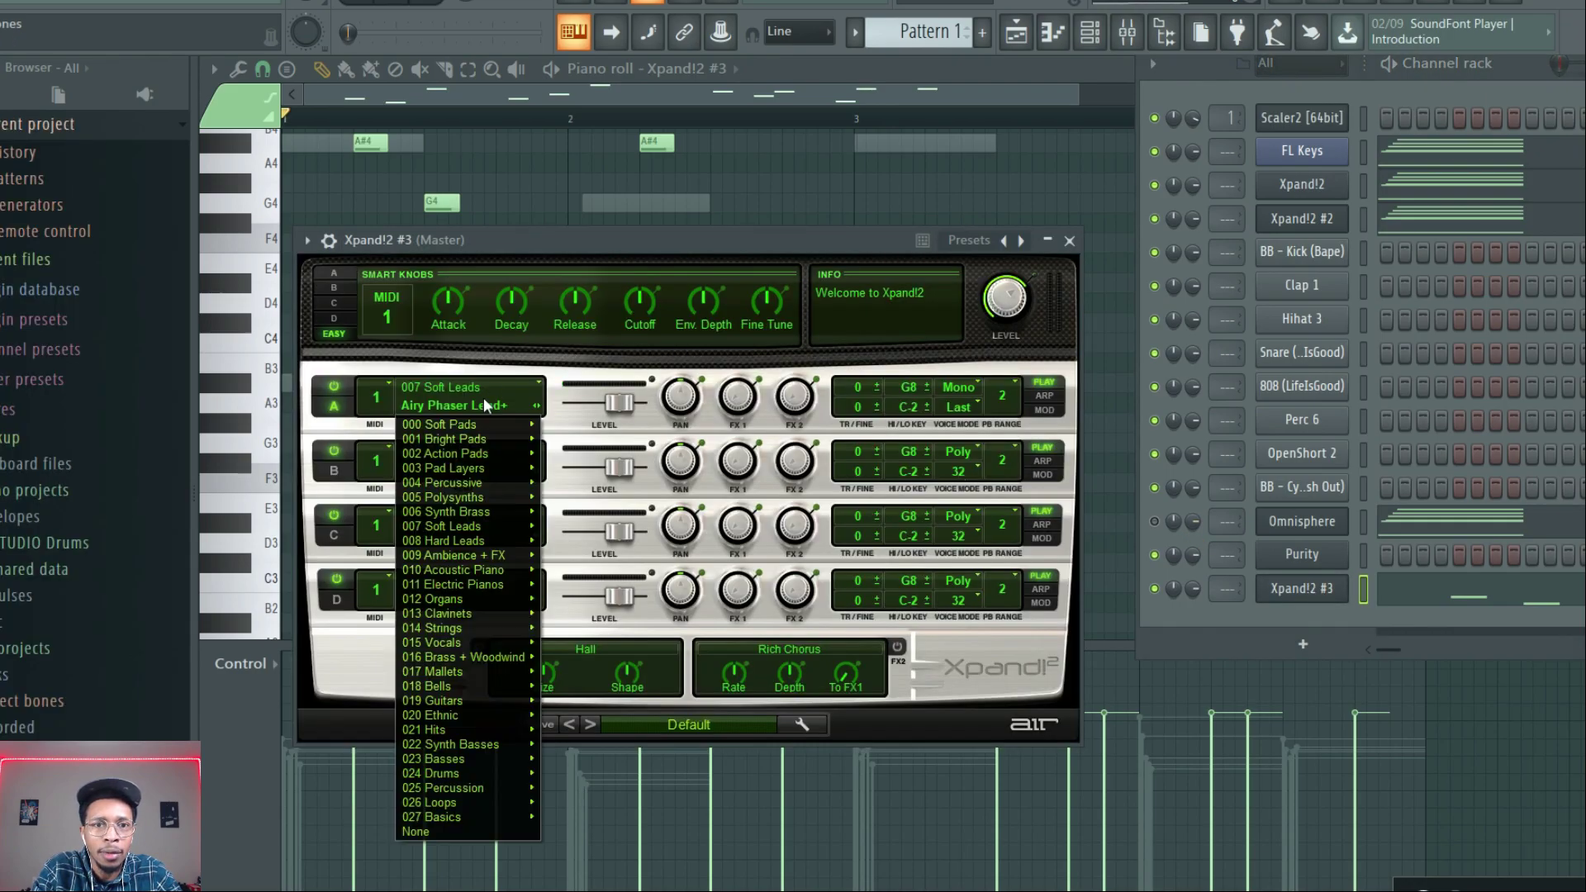
pyautogui.moveTo(483, 456)
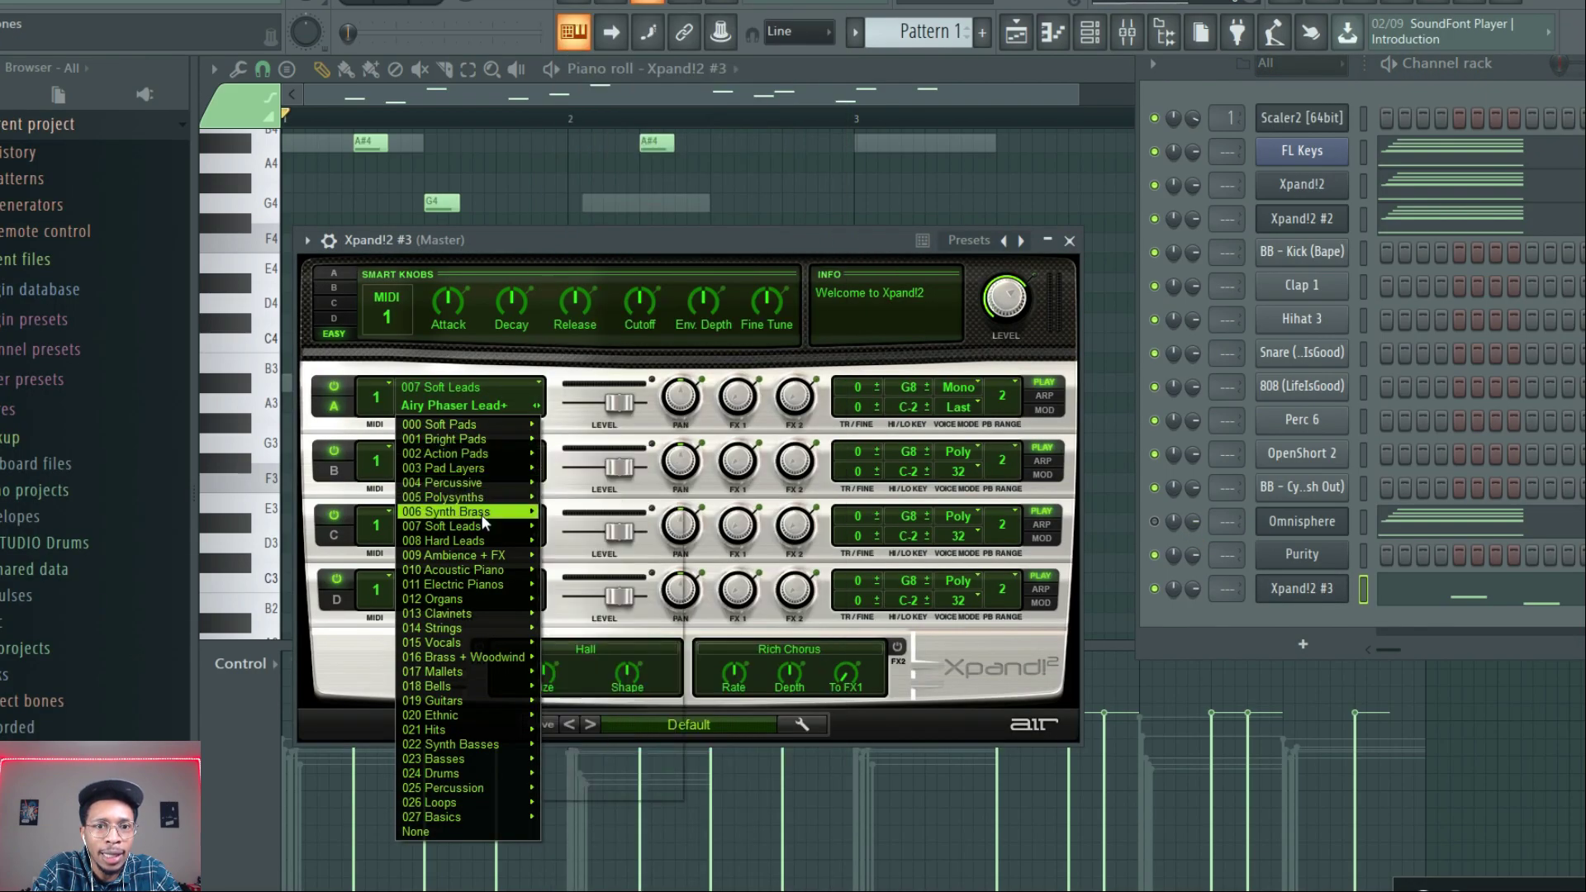
pyautogui.moveTo(485, 542)
pyautogui.click(580, 535)
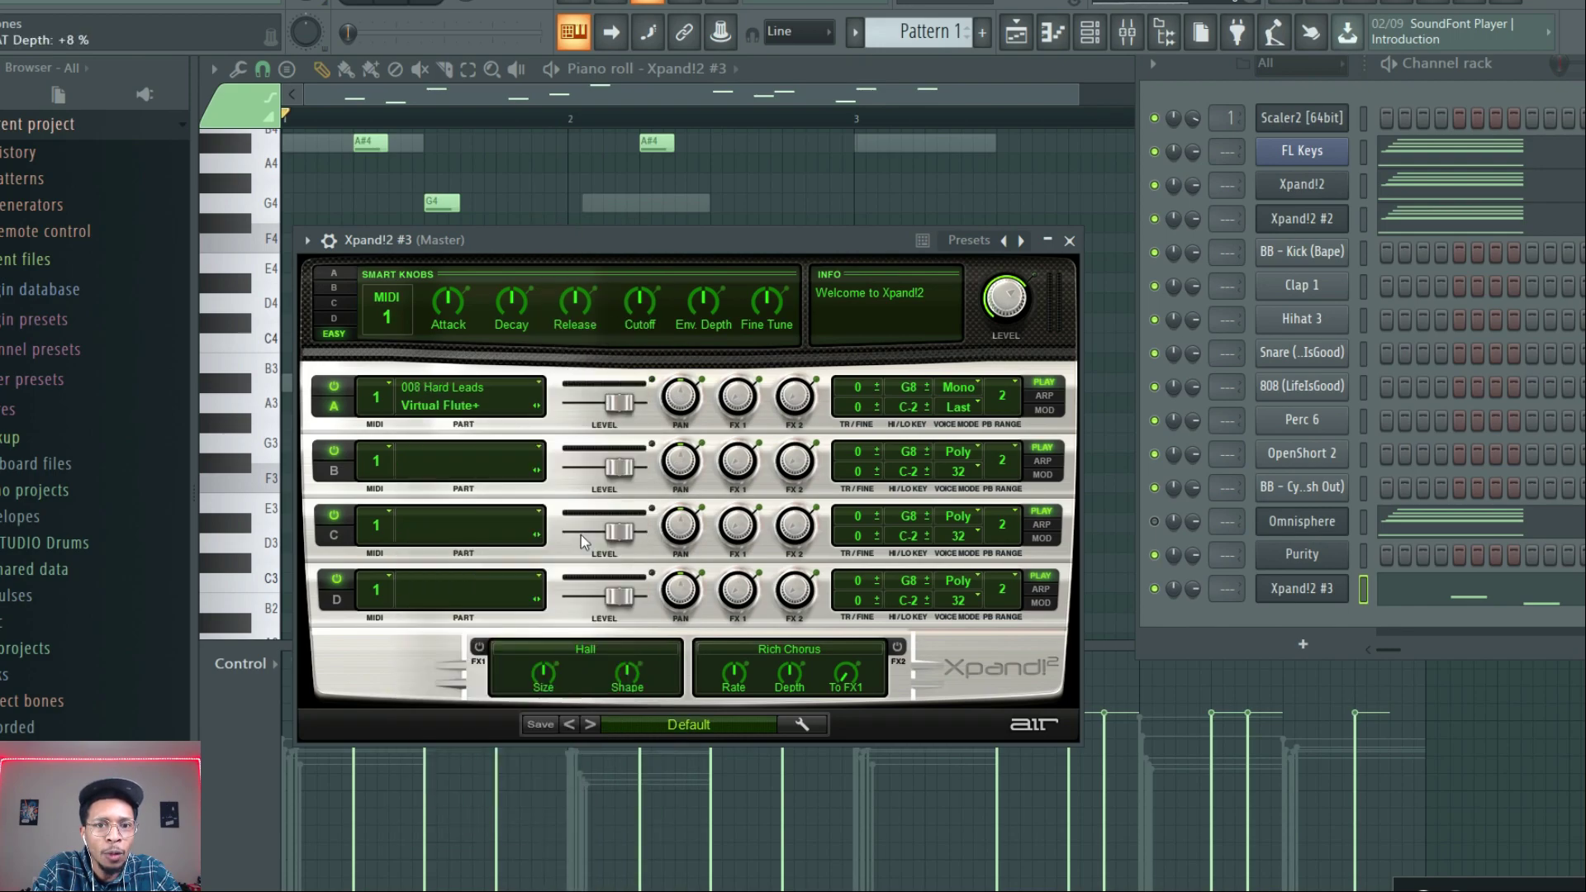
pyautogui.press('space')
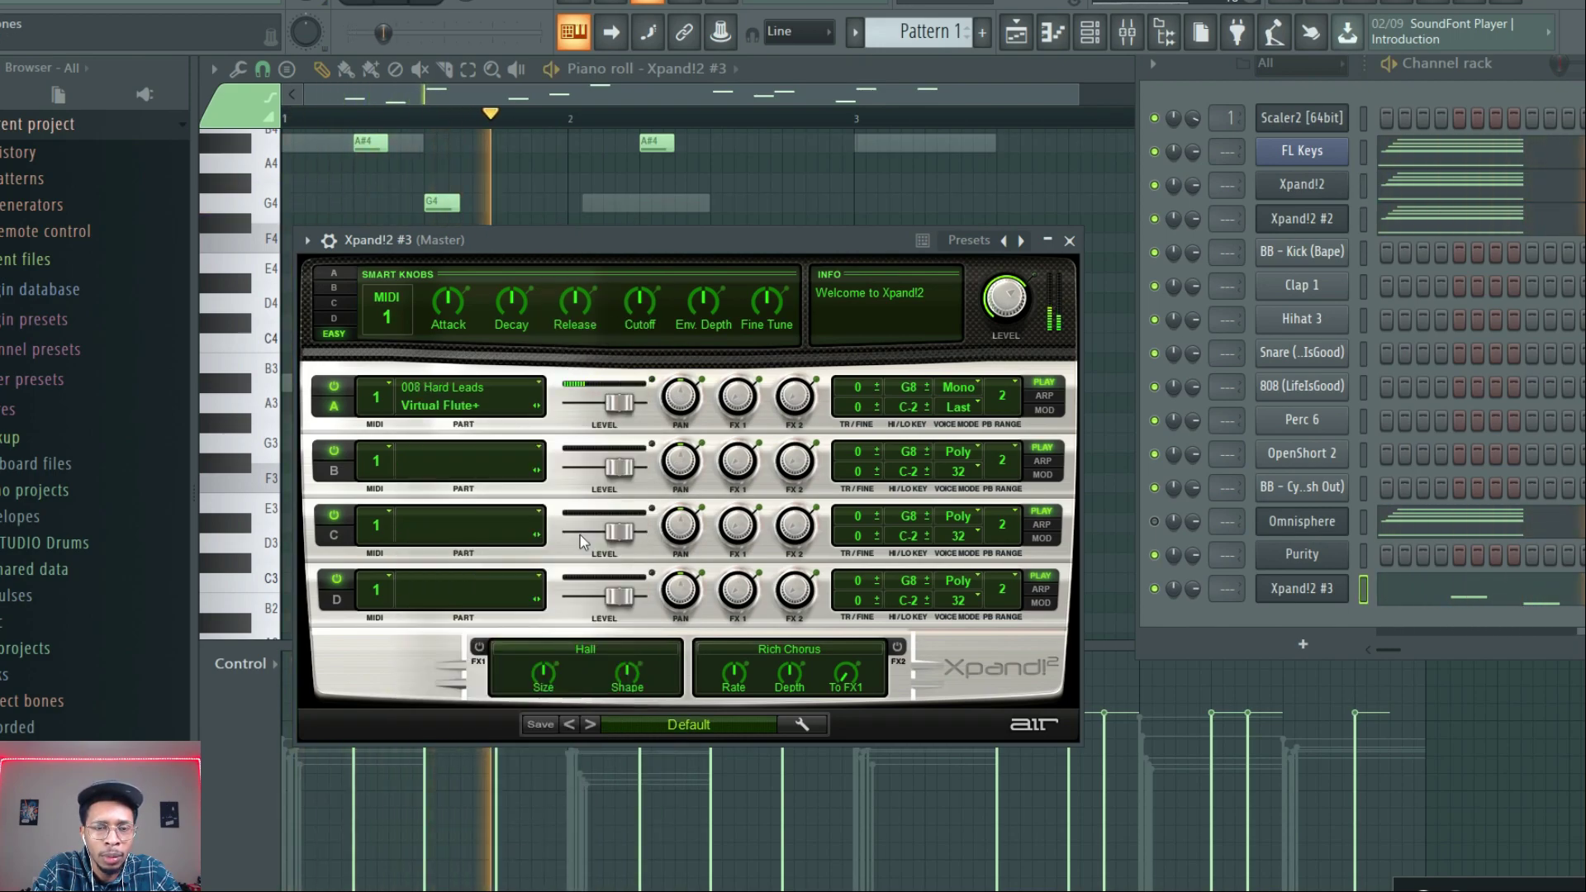
pyautogui.moveTo(1002, 299); pyautogui.dragTo(1001, 363)
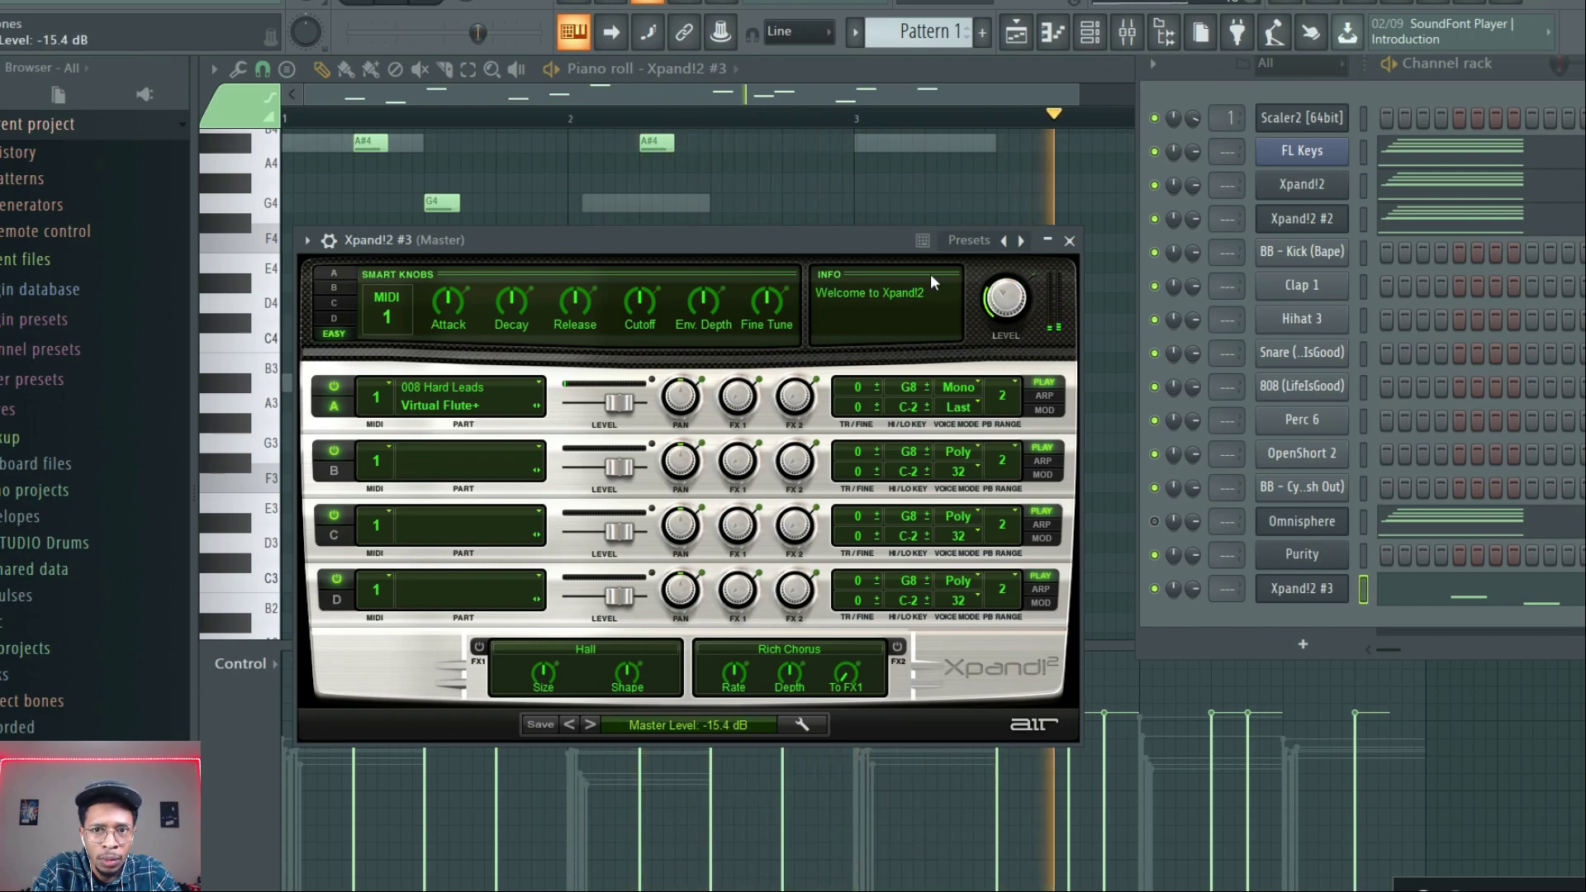
# - Audition Wide Saw+ in part A of Xpand!2 #3, settle on Wire Lead from 008 Hard Leads, and stop playback
pyautogui.click(451, 398)
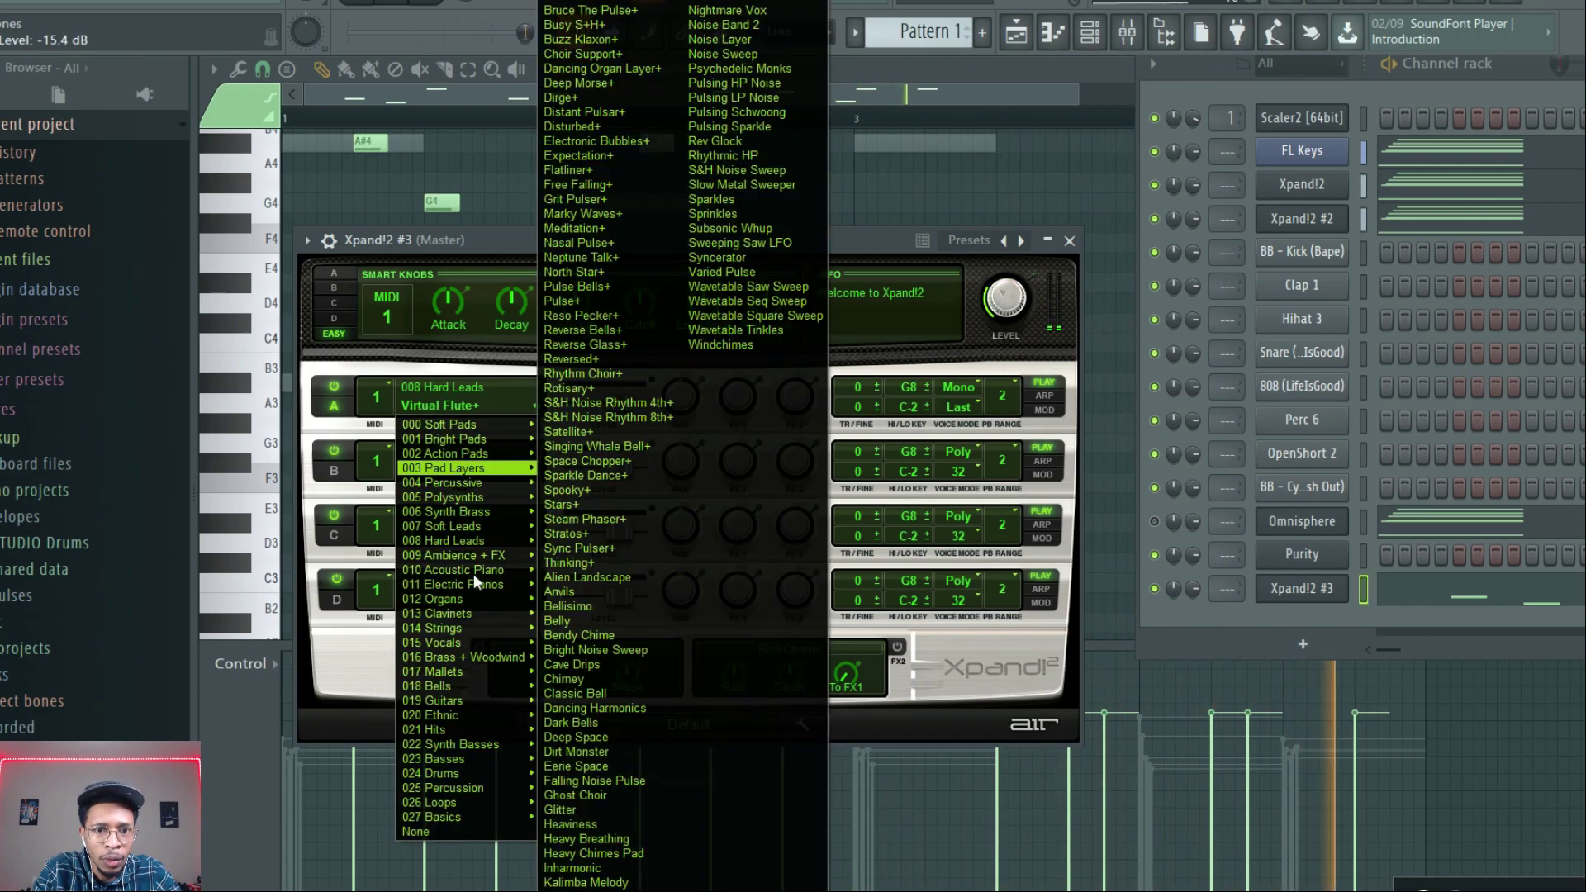
pyautogui.moveTo(469, 538)
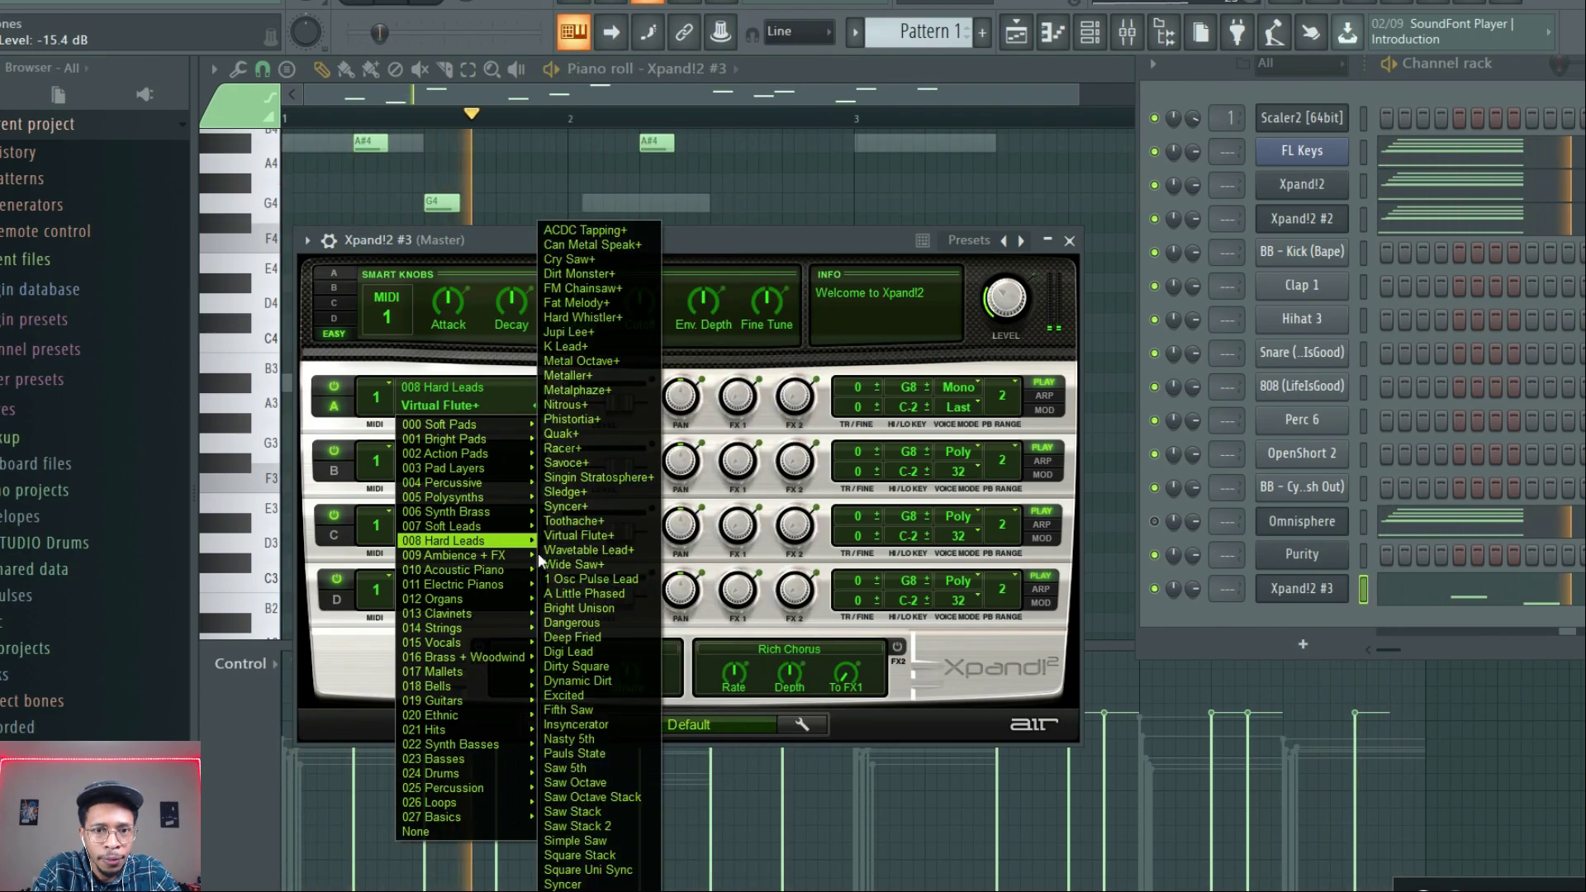
pyautogui.click(583, 564)
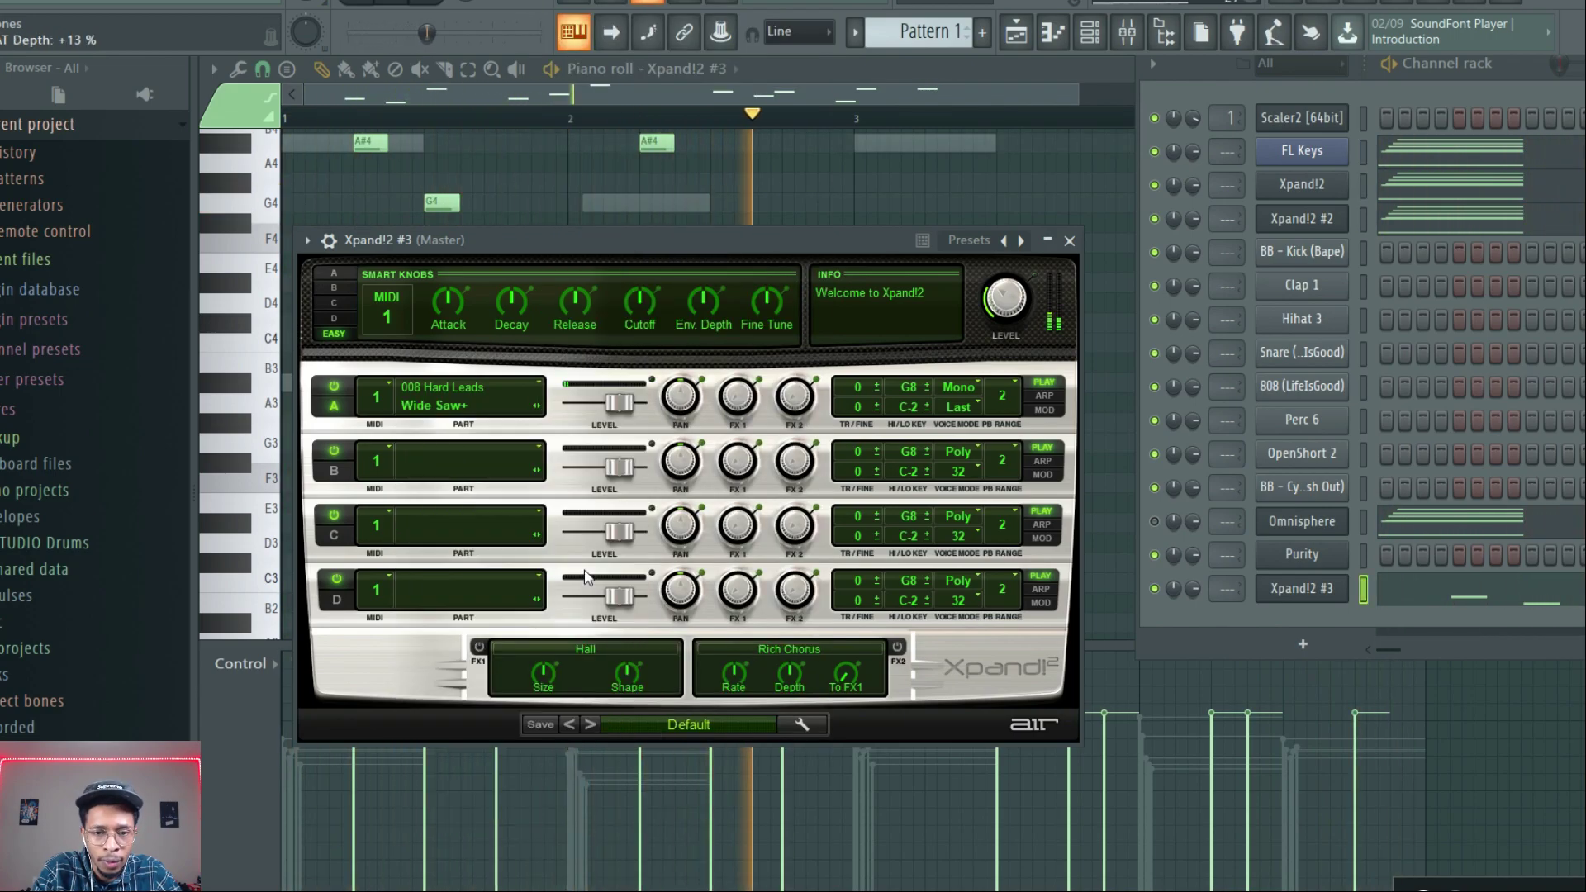
pyautogui.press('space')
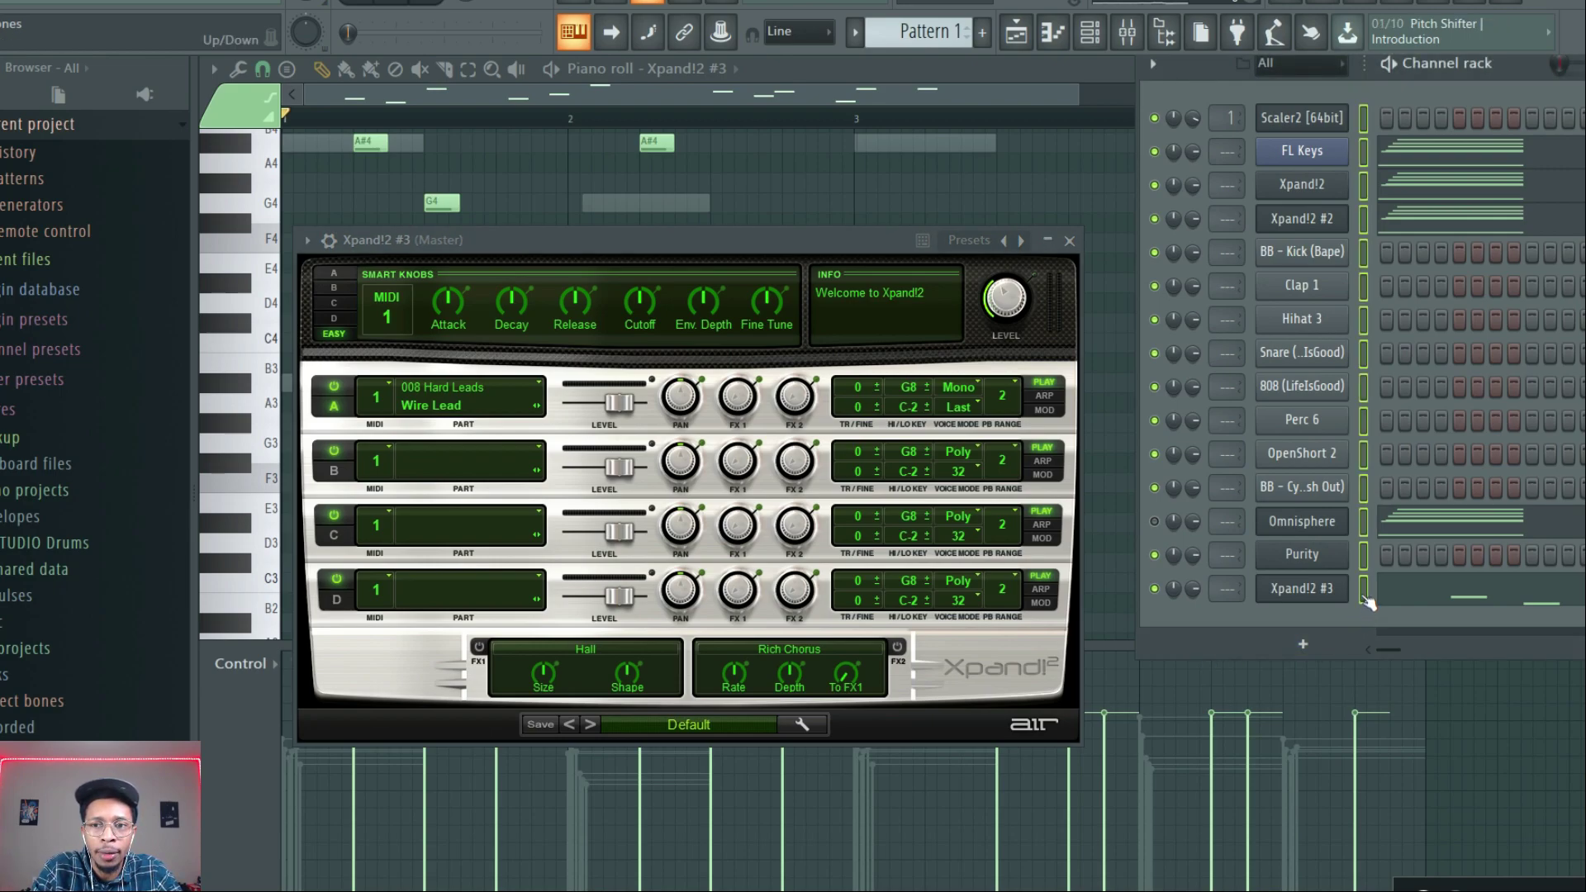
# - Move the Xpand!2 #3 channel up ten places so it sits directly below Xpand!2 #2
pyautogui.hotkey('alt', 'Up')
pyautogui.hotkey('alt', 'Up')
pyautogui.hotkey('alt', 'Up')
pyautogui.hotkey('alt', 'Up')
pyautogui.hotkey('alt', 'Up')
pyautogui.hotkey('alt', 'Up')
pyautogui.hotkey('alt', 'Up')
pyautogui.hotkey('alt', 'Up')
pyautogui.hotkey('alt', 'Up')
pyautogui.hotkey('alt', 'Up')
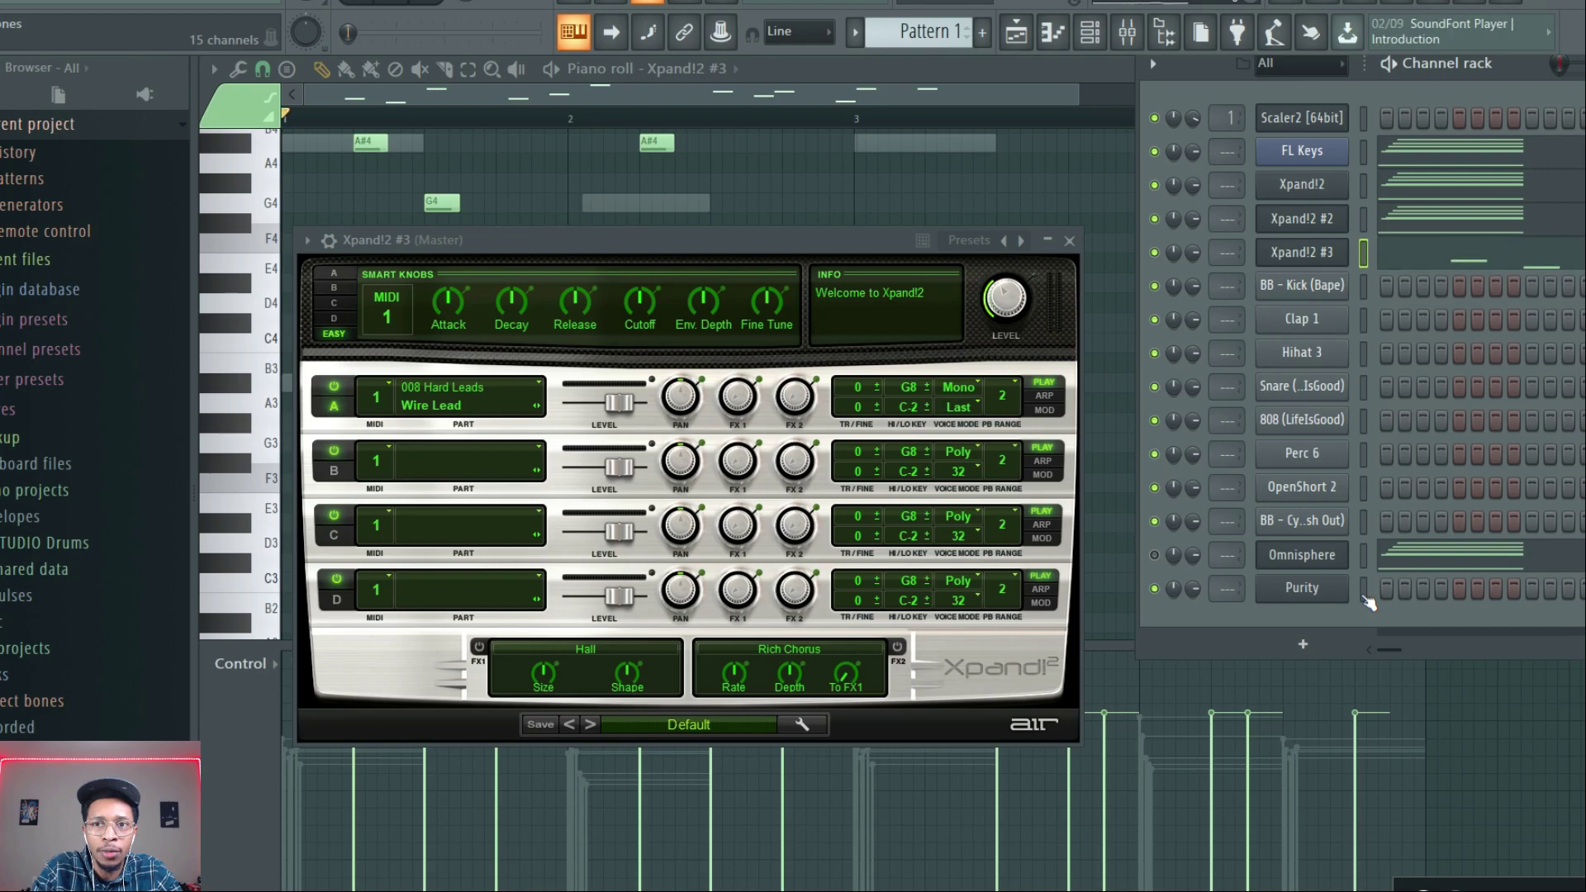
# - Play the pattern to hear the Xpand!2 #3 lead, including with the HalfTime effect on mixer insert 4
pyautogui.press('space')
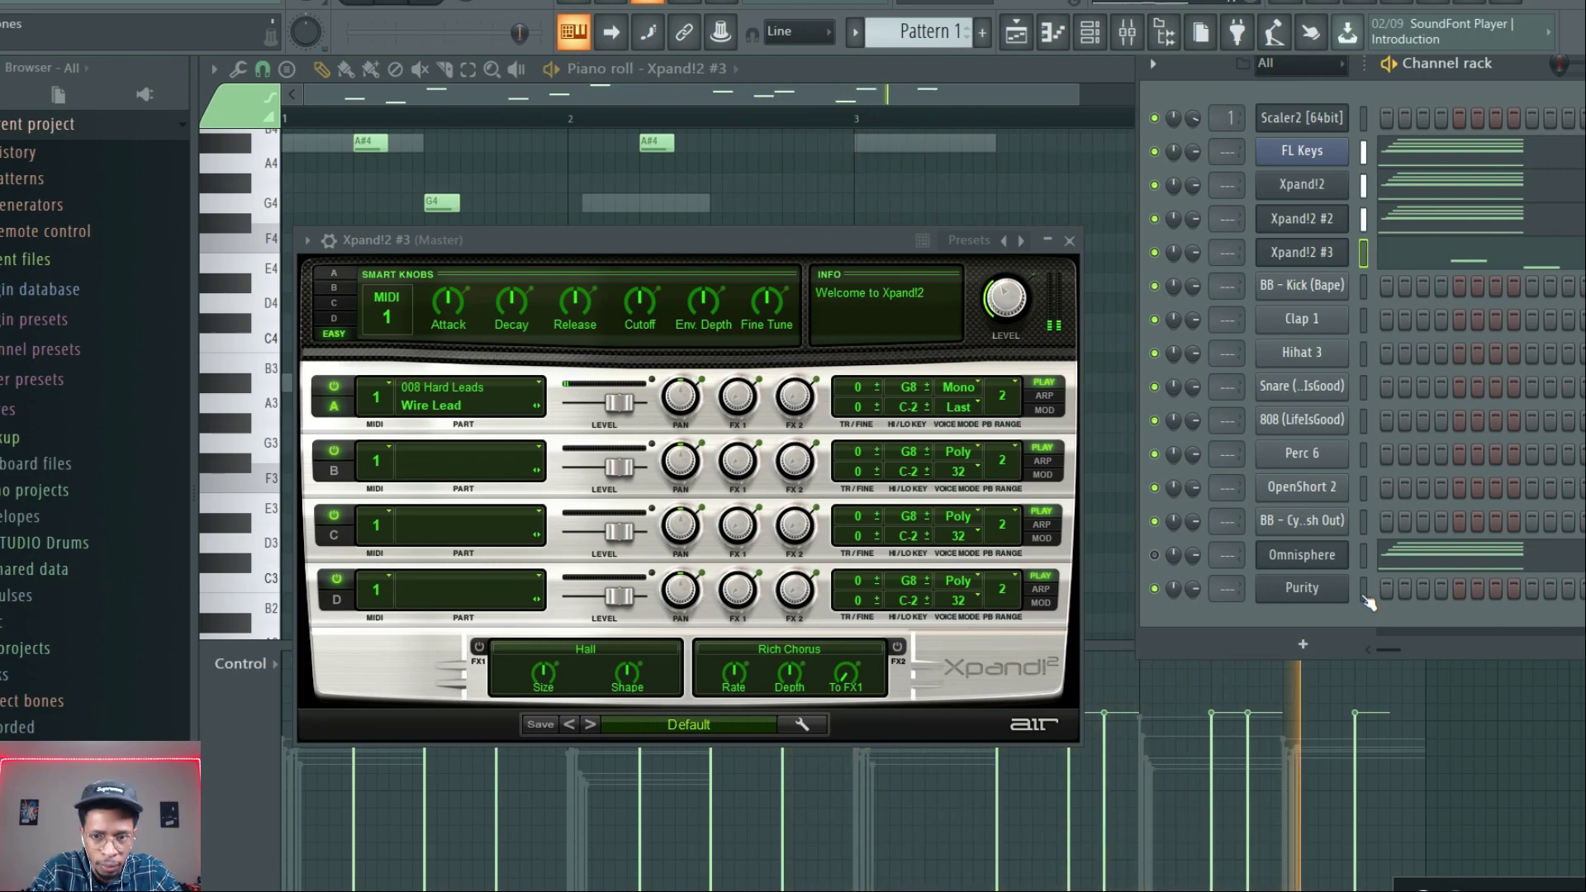
pyautogui.press('space')
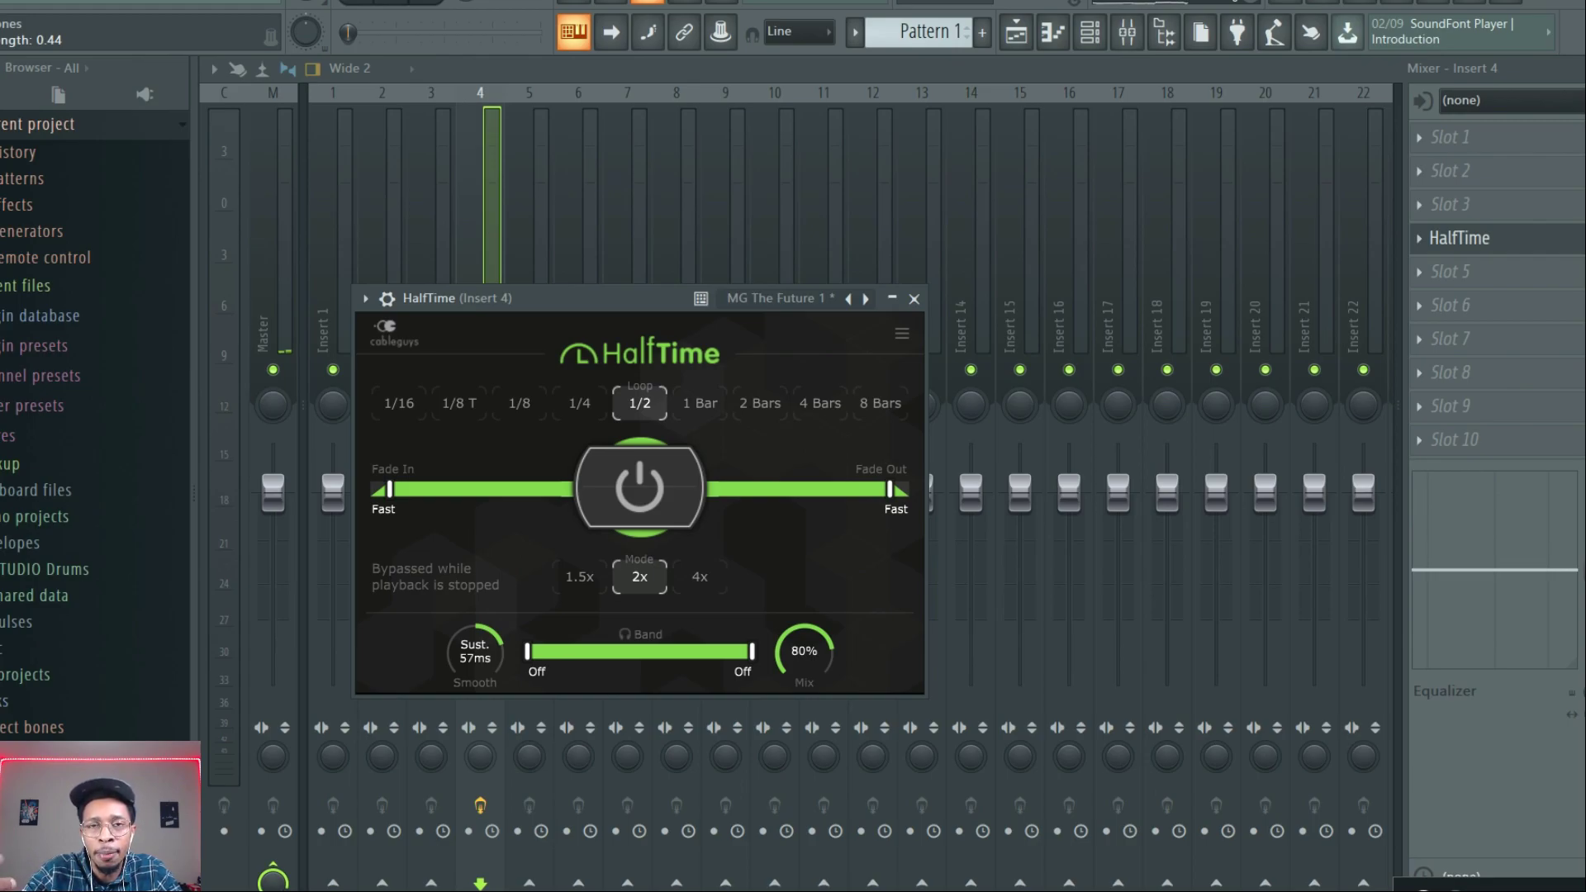
pyautogui.press('space')
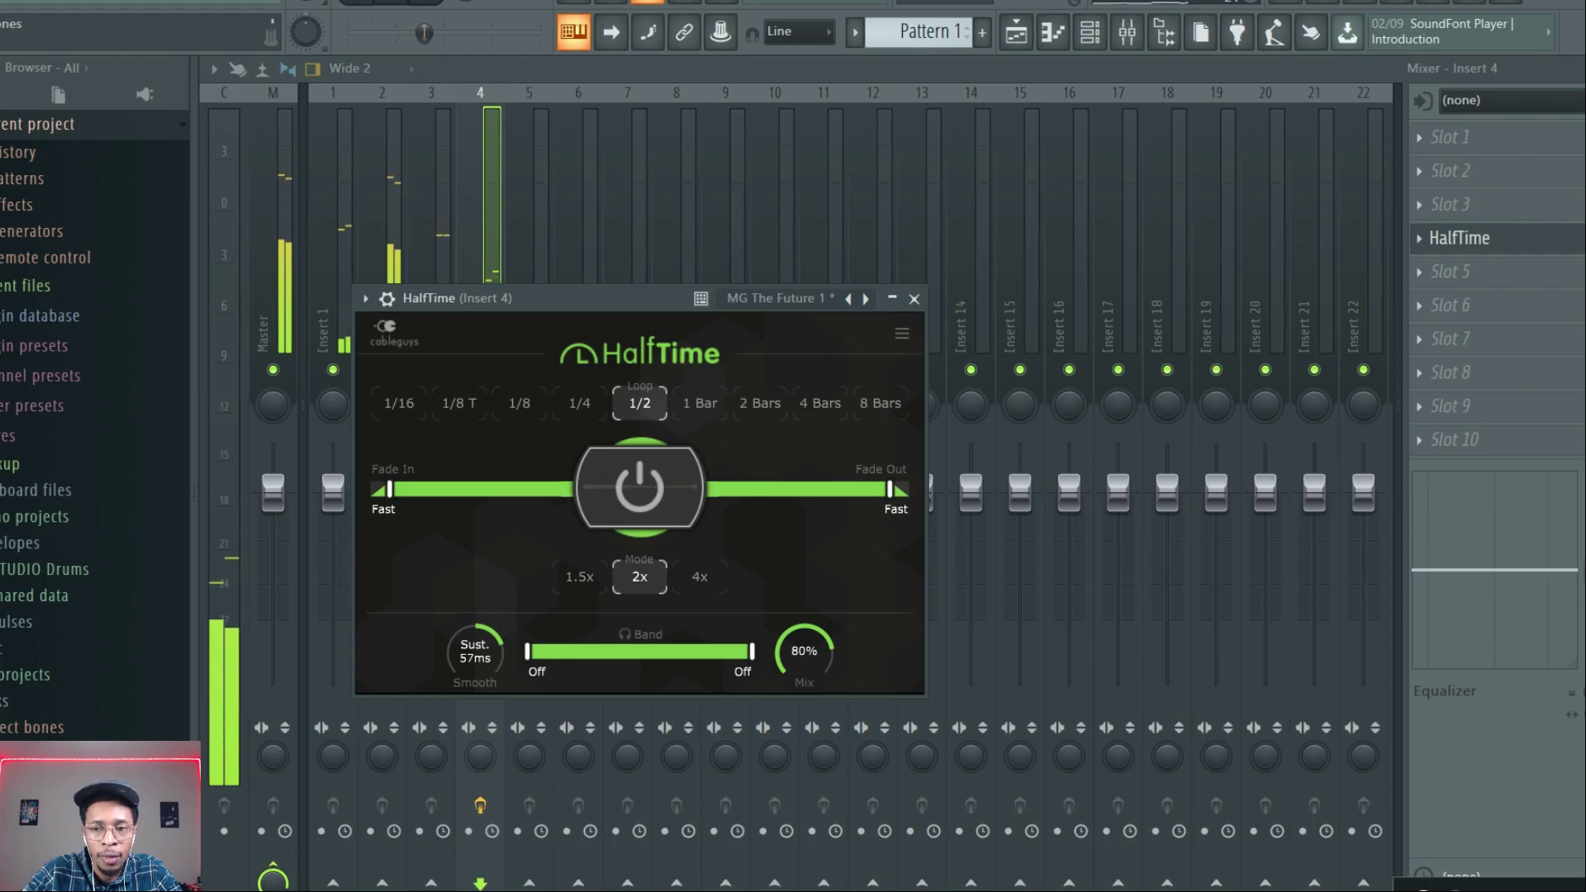
pyautogui.press('space')
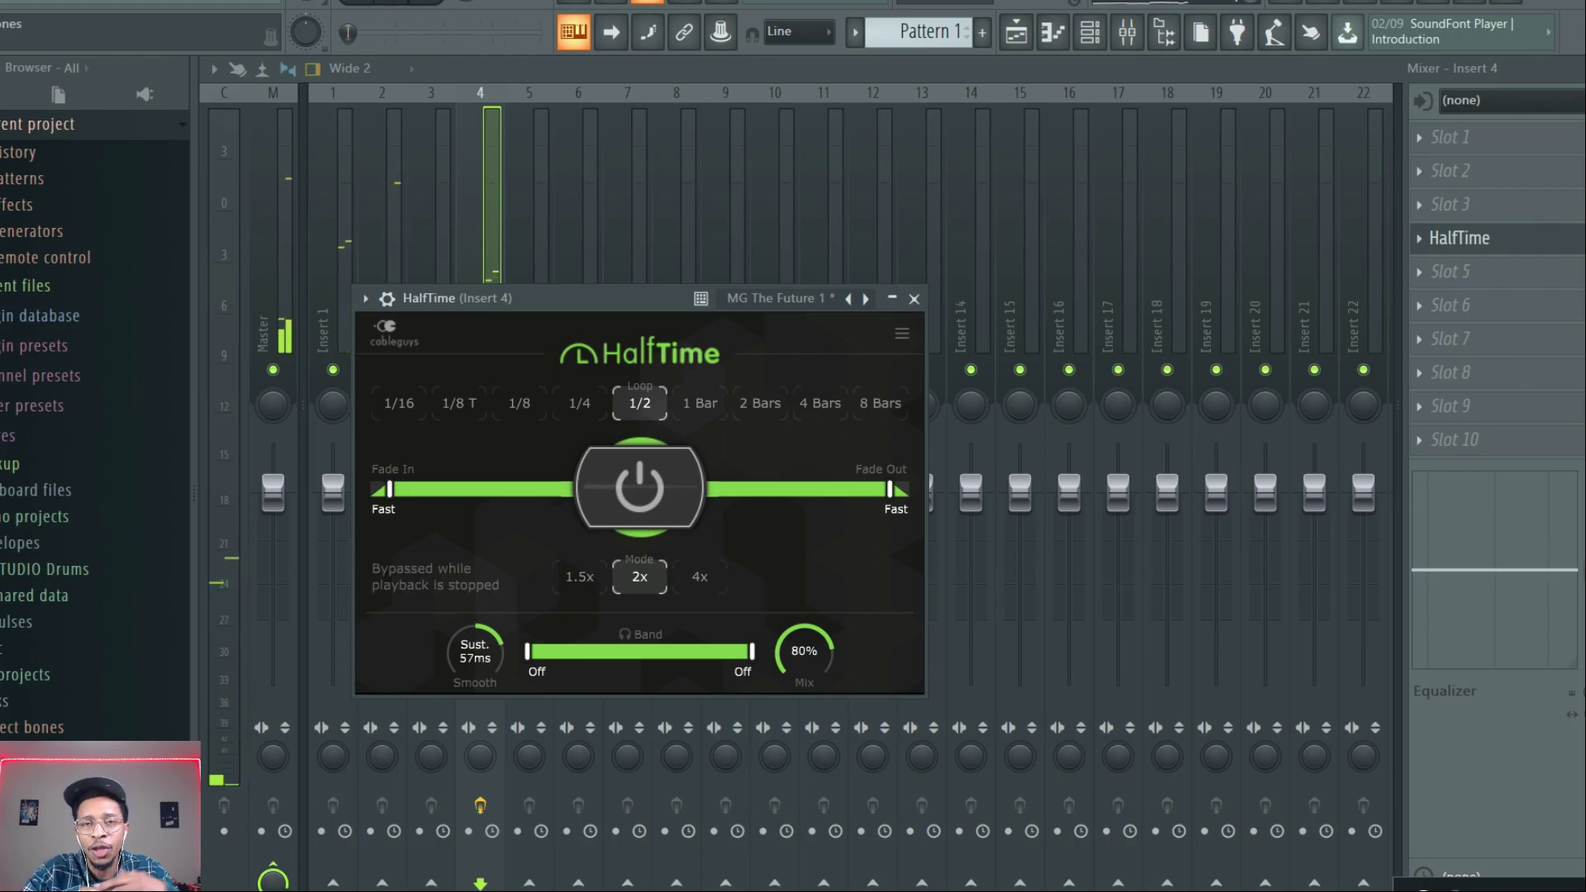
# - Fill the Hihat 3 channel with a hit on every 2 steps
pyautogui.press('F6')
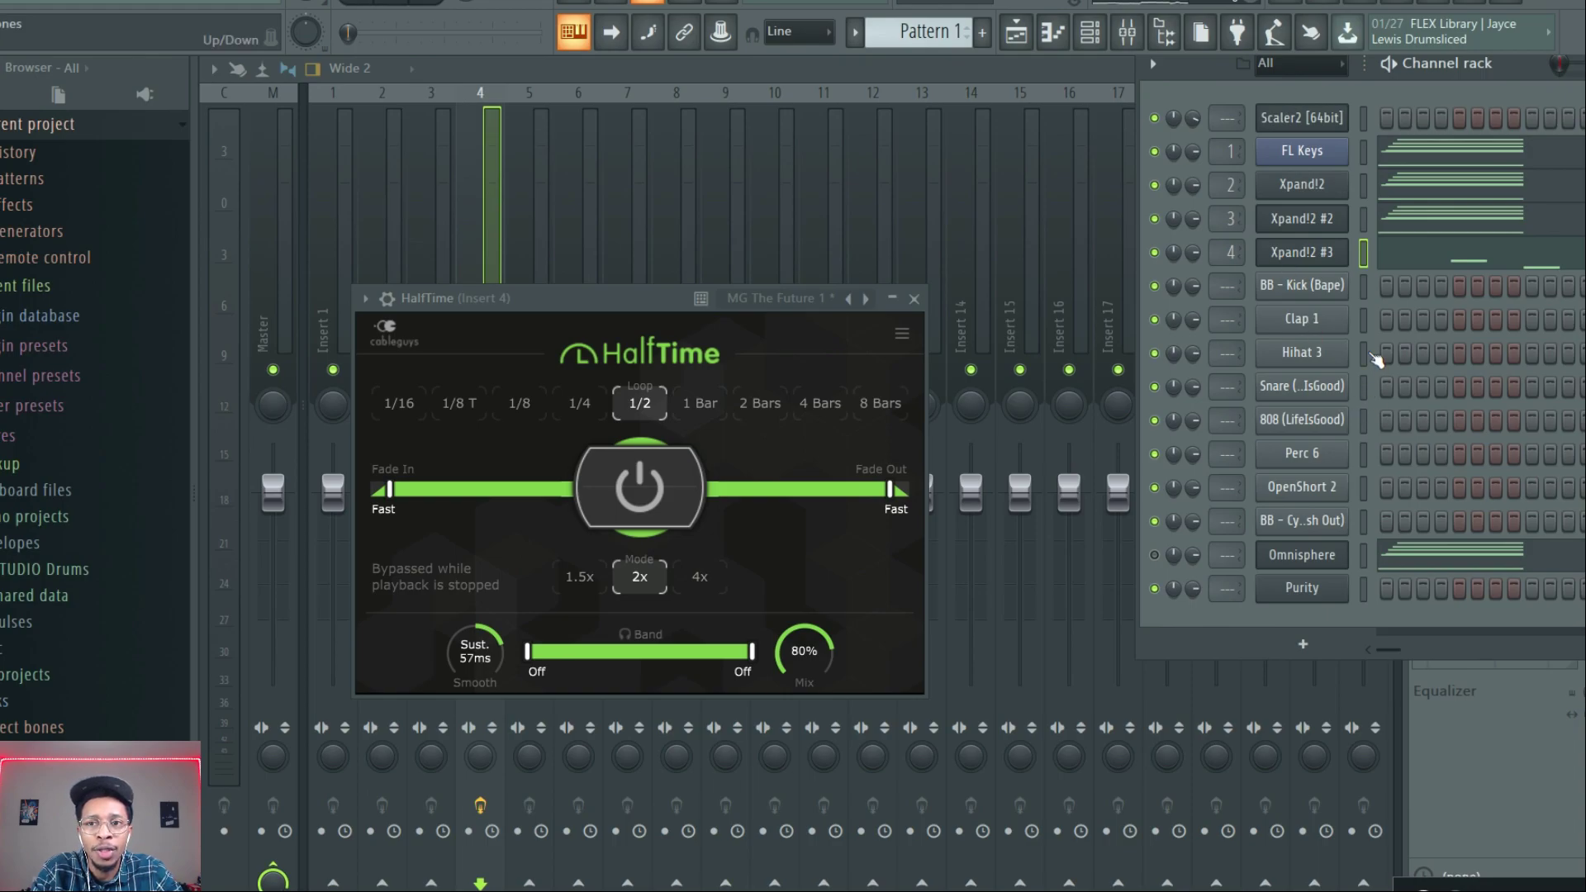
pyautogui.rightClick(1331, 353)
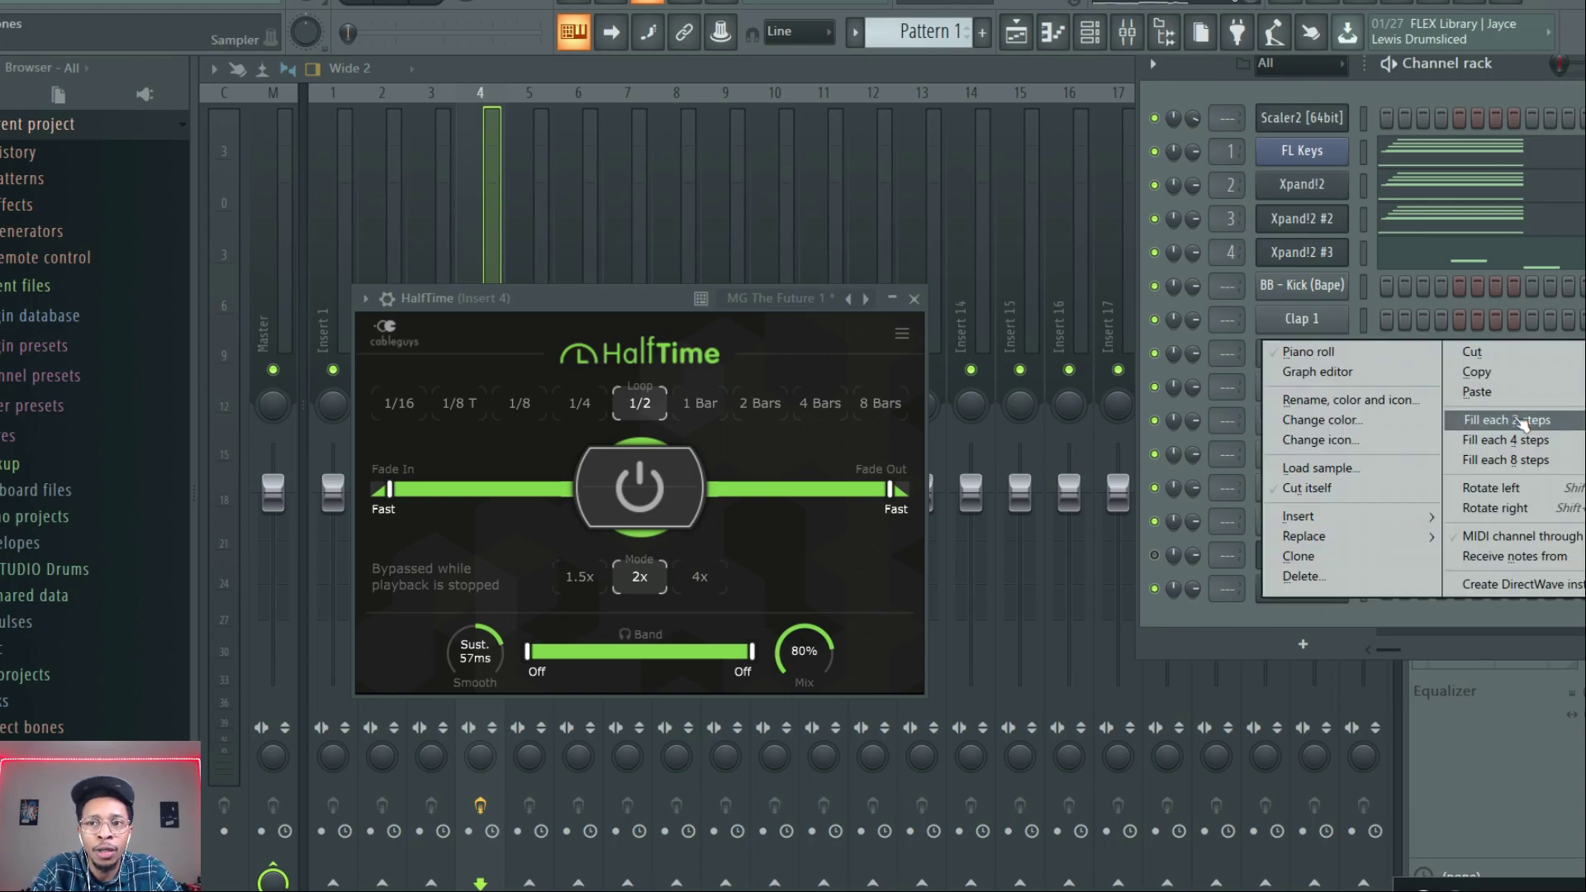
pyautogui.click(1470, 419)
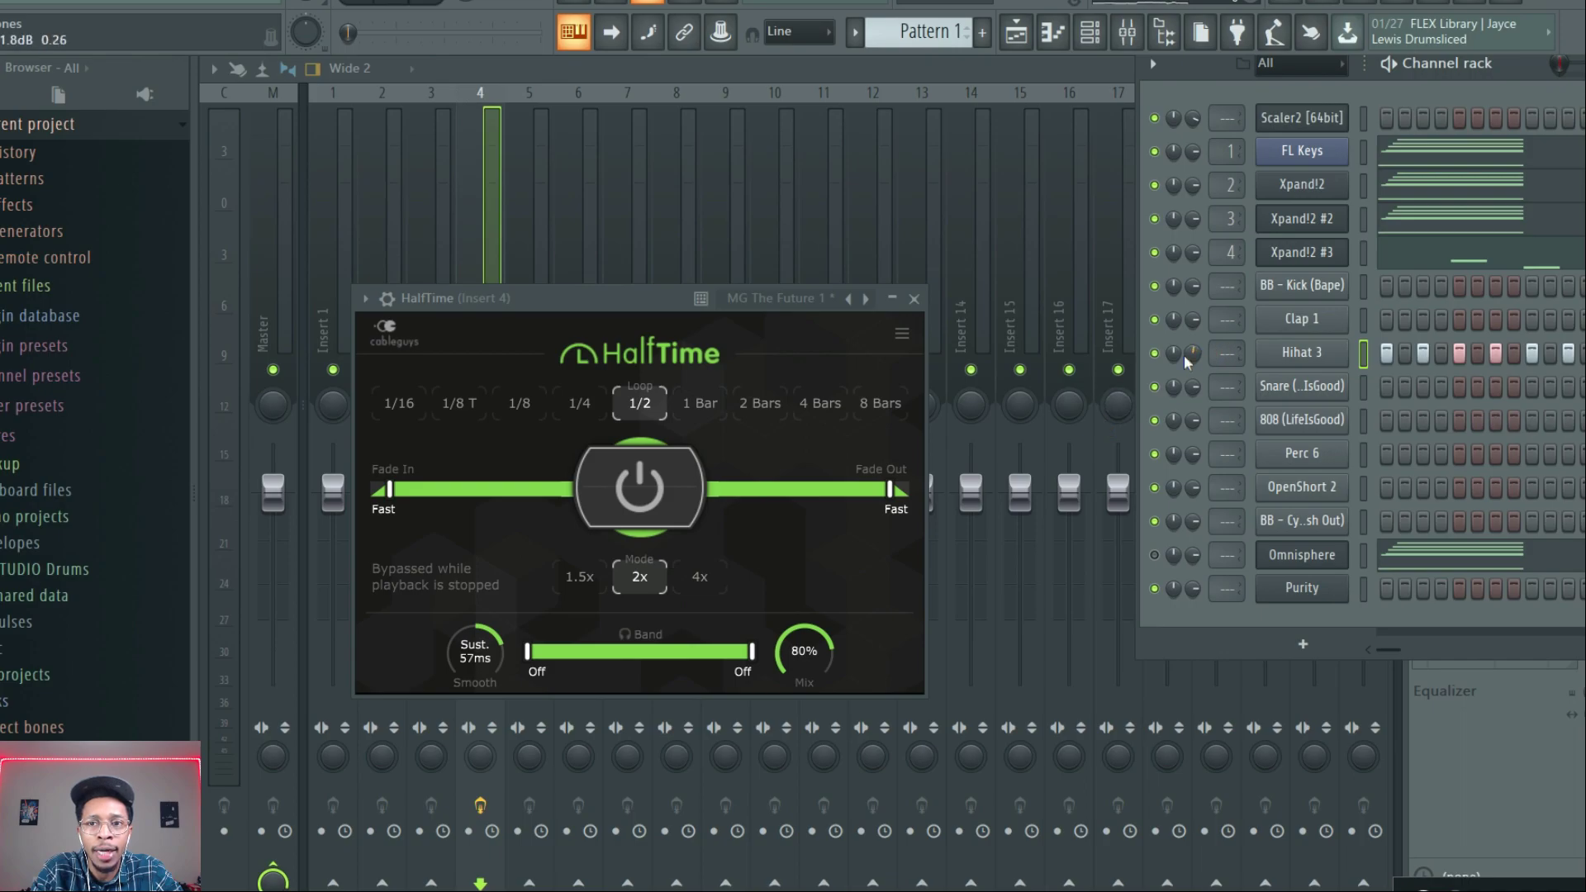
# - Add a Clap 1 hit on step 9 during playback and open the clap's piano roll
pyautogui.press('space')
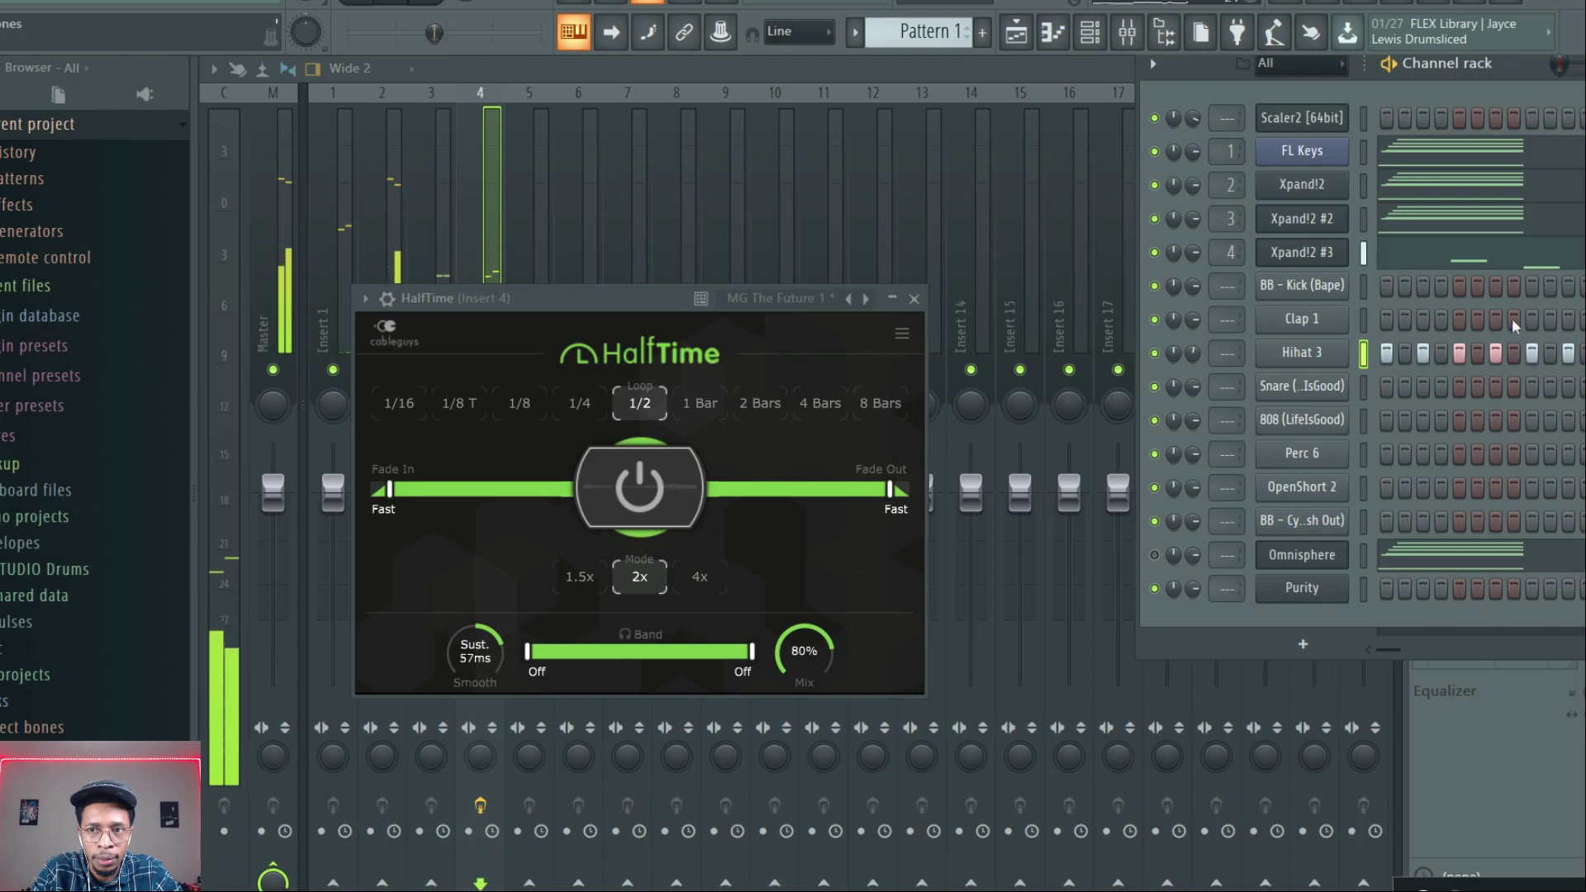
pyautogui.click(1532, 319)
pyautogui.press('F7')
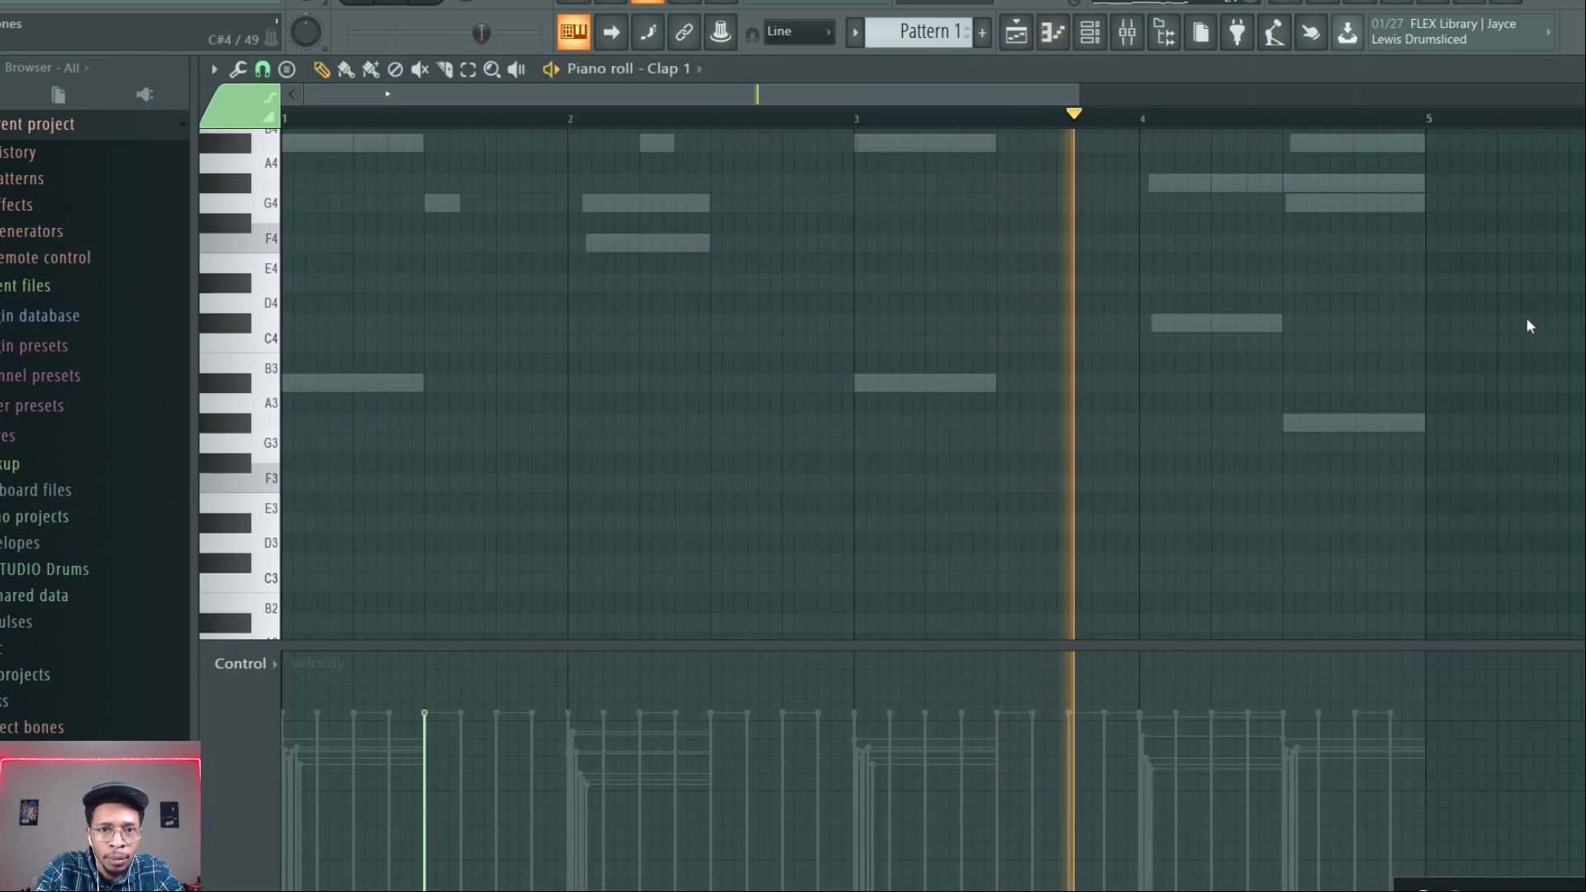
pyautogui.scroll(4, 768, 379)
pyautogui.moveTo(501, 389); pyautogui.dragTo(714, 390)
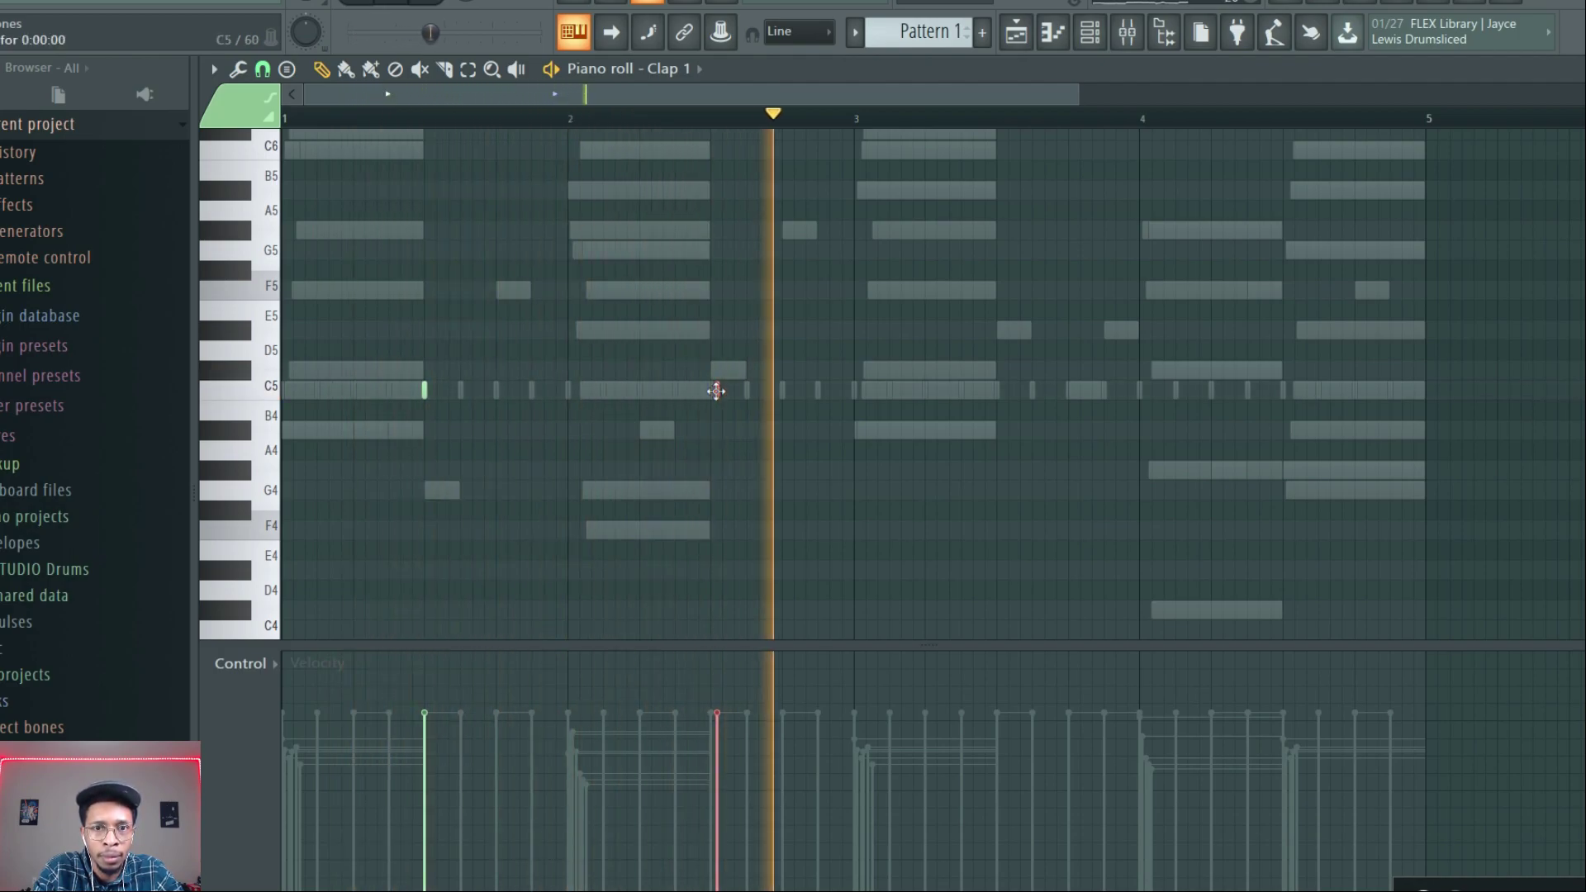
pyautogui.rightClick(713, 392)
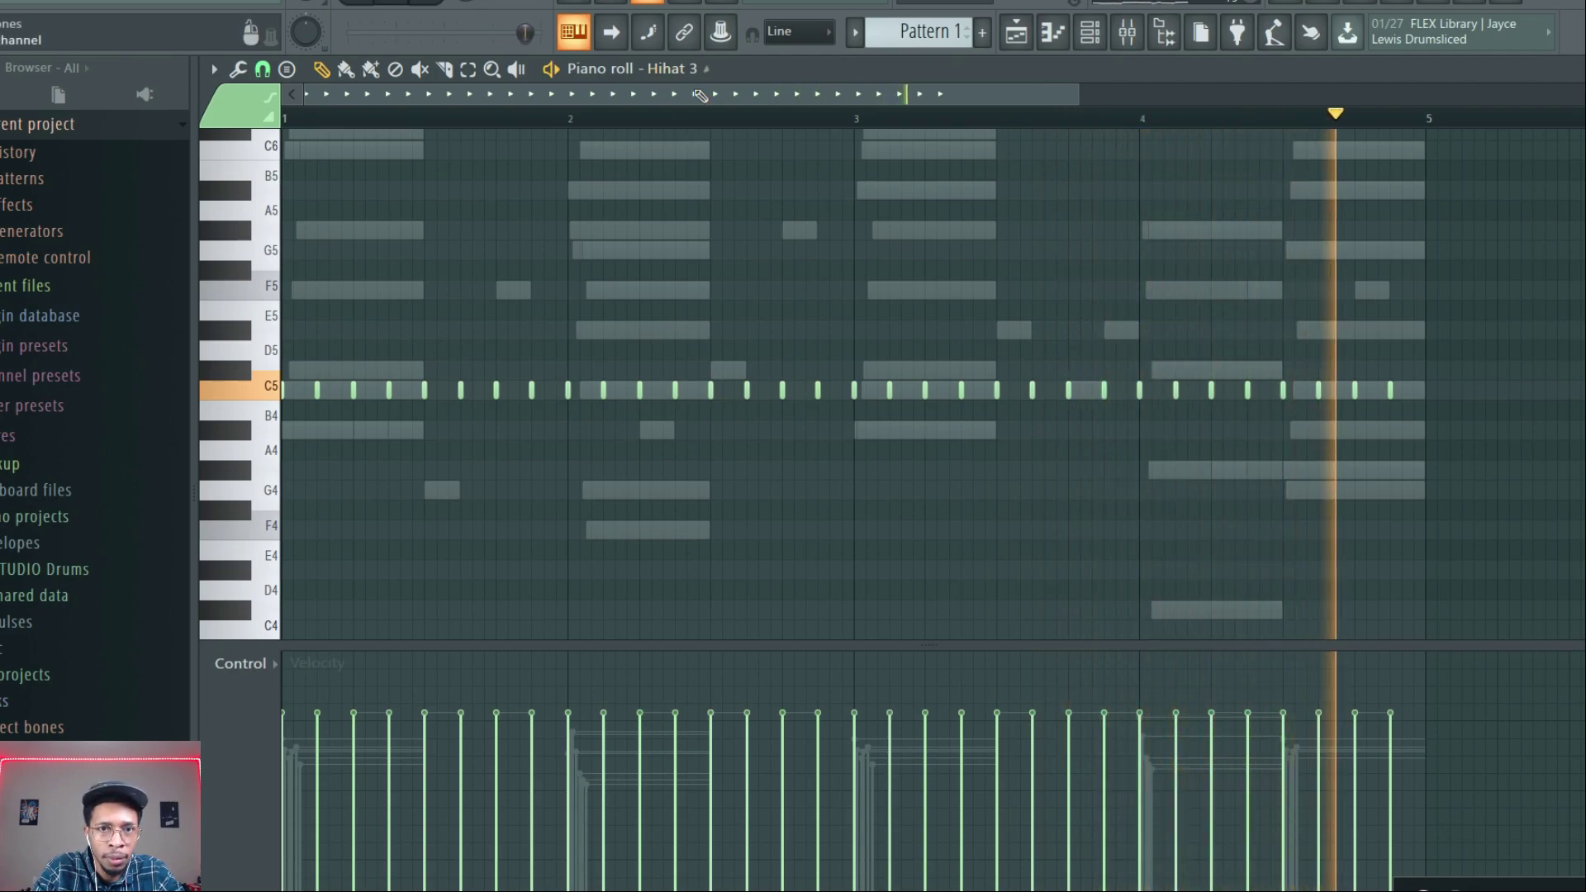
pyautogui.click(677, 69)
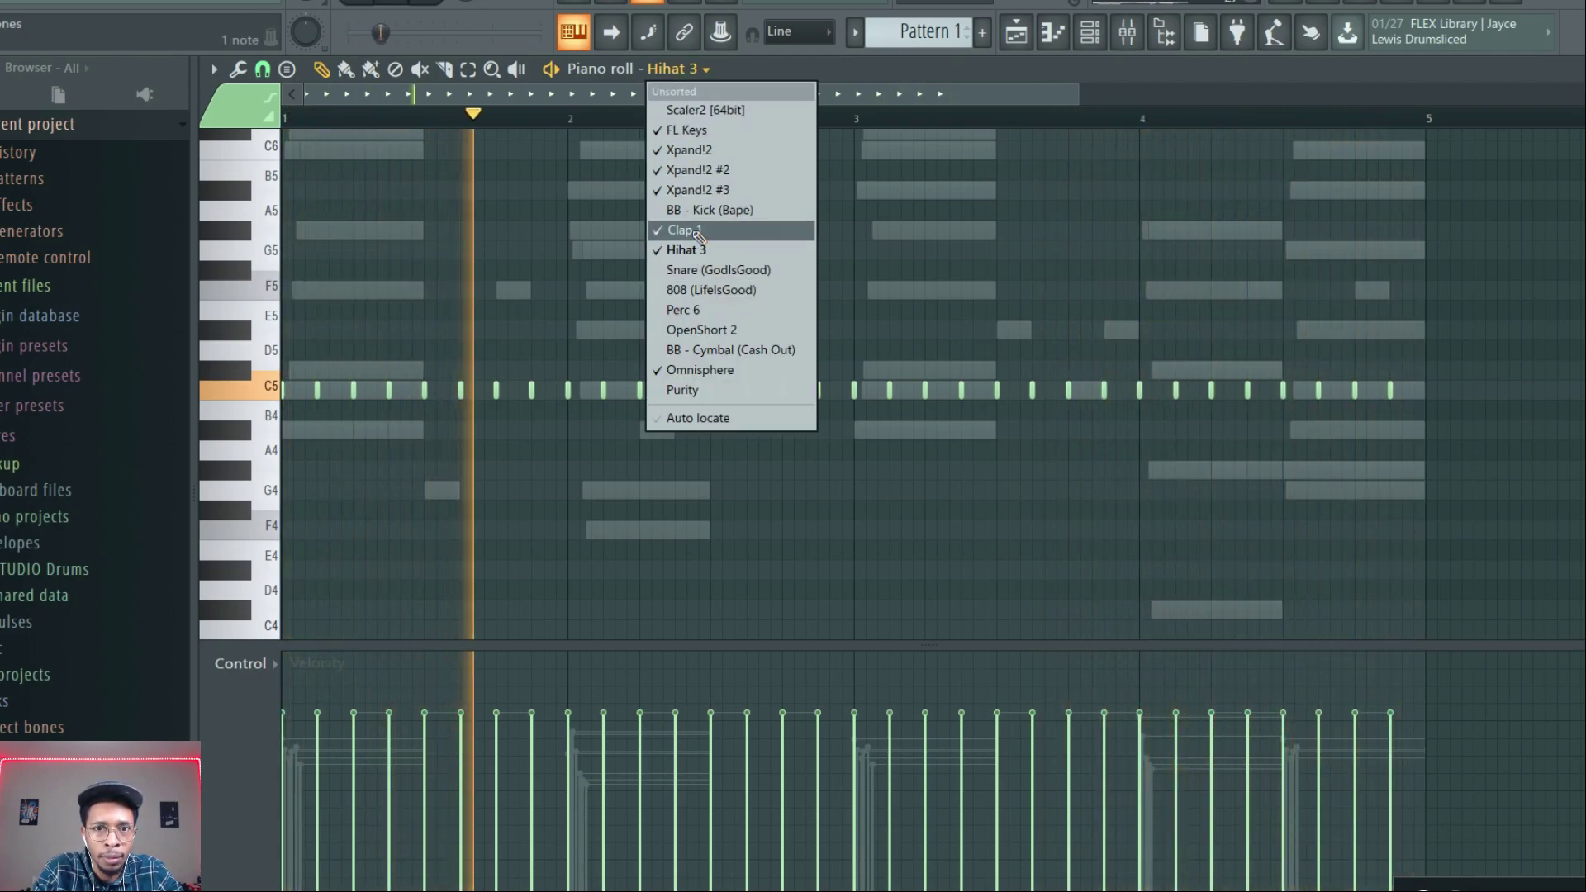
pyautogui.click(682, 230)
pyautogui.press('space')
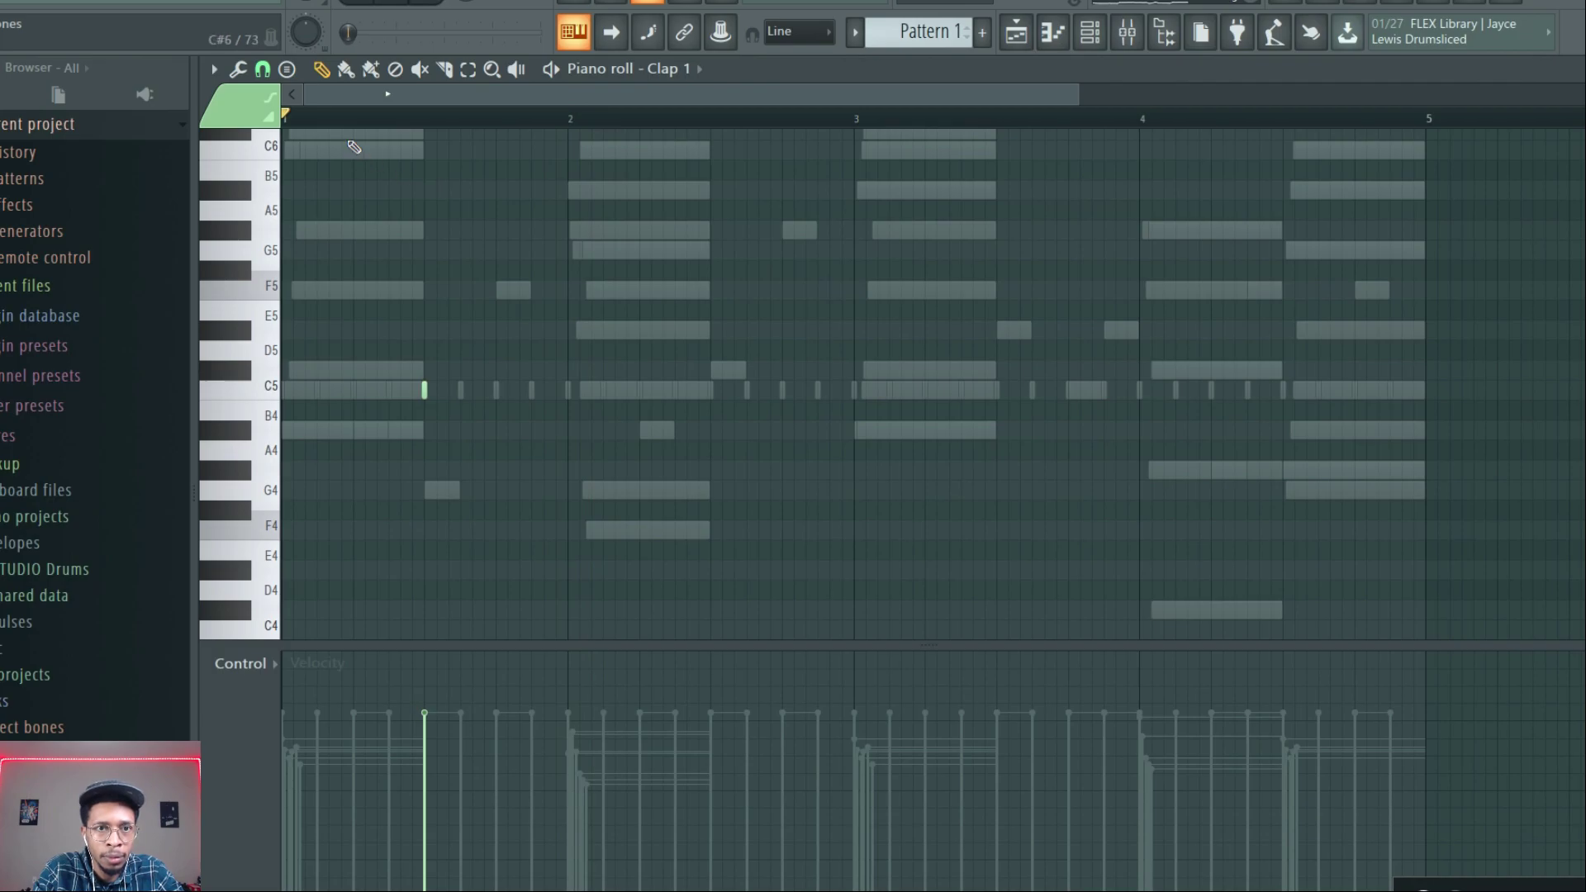
# - Duplicate bar 1 of Clap 1 into bars 2, 3 and 4, clear the selection, and play the pattern
pyautogui.moveTo(296, 121); pyautogui.dragTo(575, 182)
pyautogui.hotkey('ctrl', 'b')
pyautogui.hotkey('ctrl', 'b')
pyautogui.hotkey('ctrl', 'b')
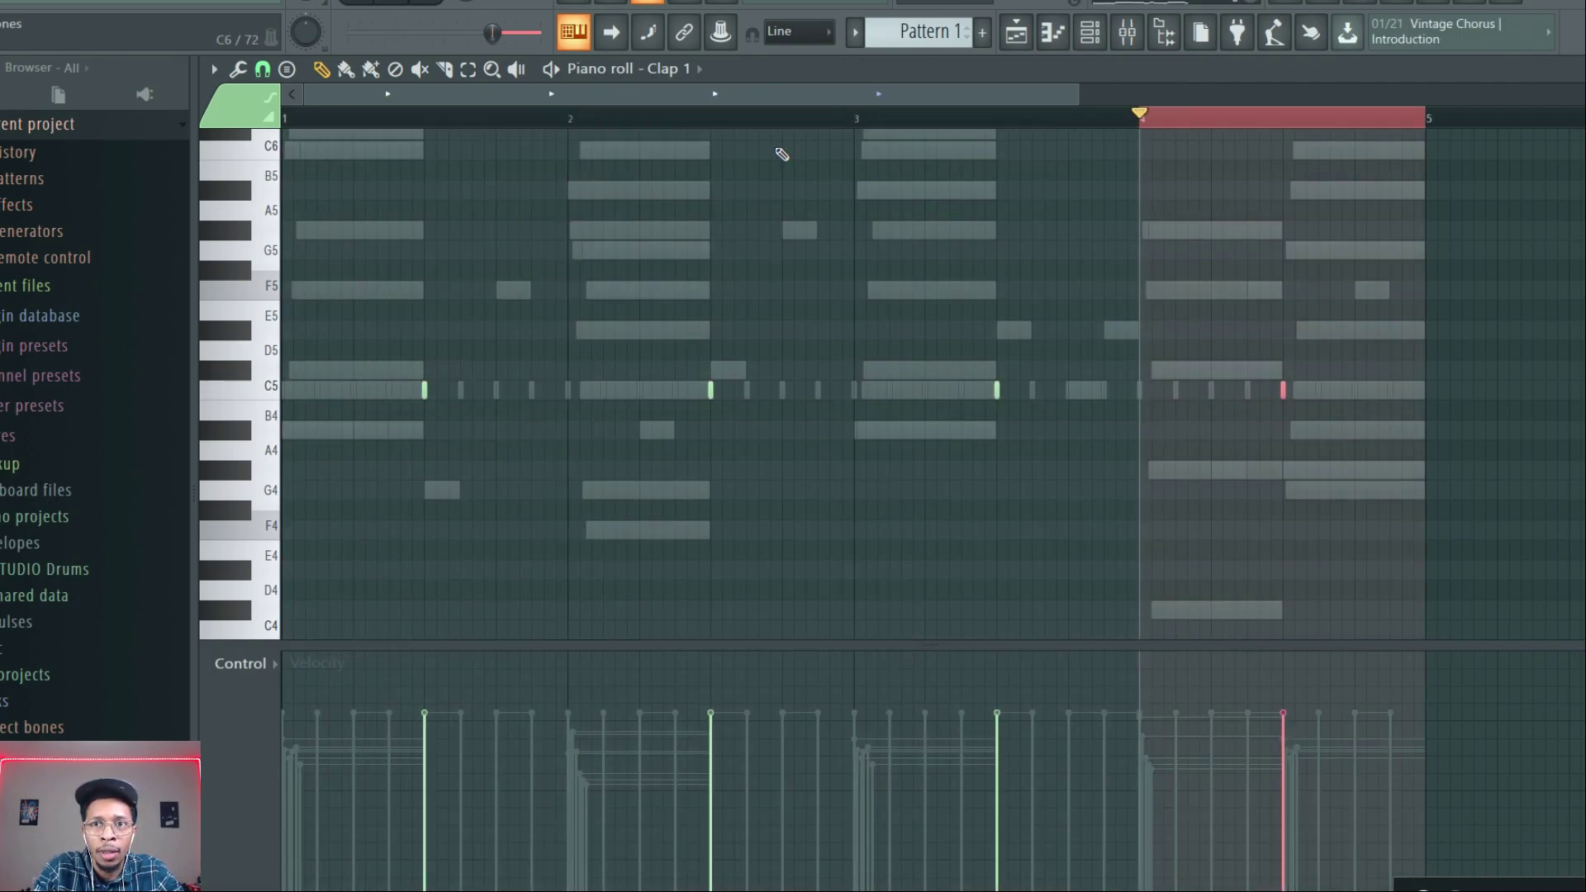
pyautogui.hotkey('ctrl', 'd')
pyautogui.moveTo(1139, 116); pyautogui.dragTo(109, 150)
pyautogui.press('space')
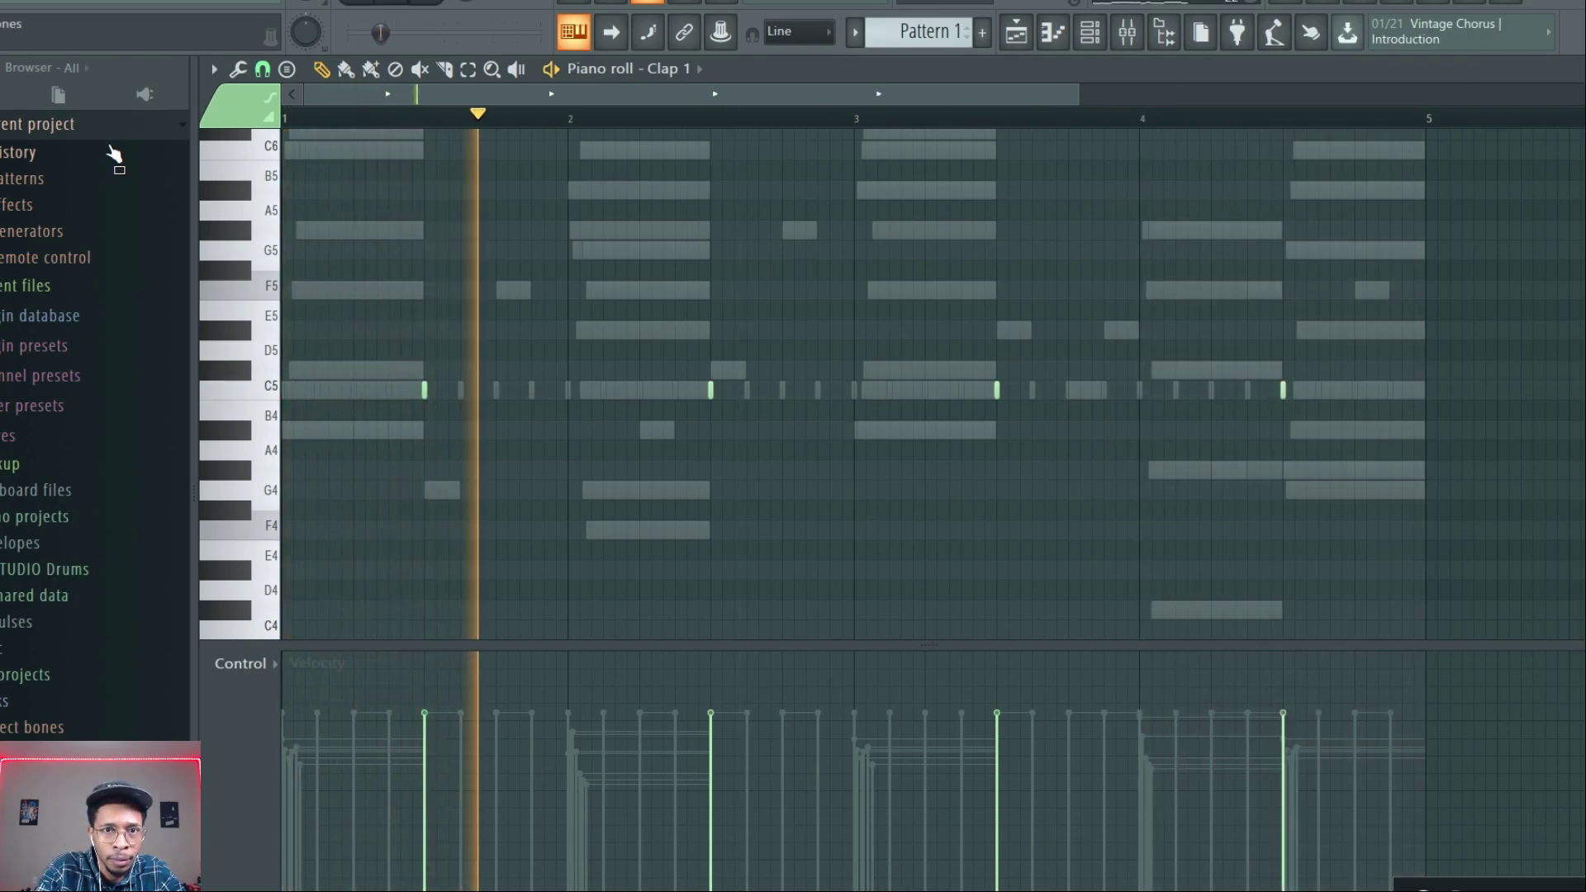
# - Place BB - Kick (Bape) notes on C5 at the start and beat 4 of bar 1 and at the start of bar 2
pyautogui.click(667, 68)
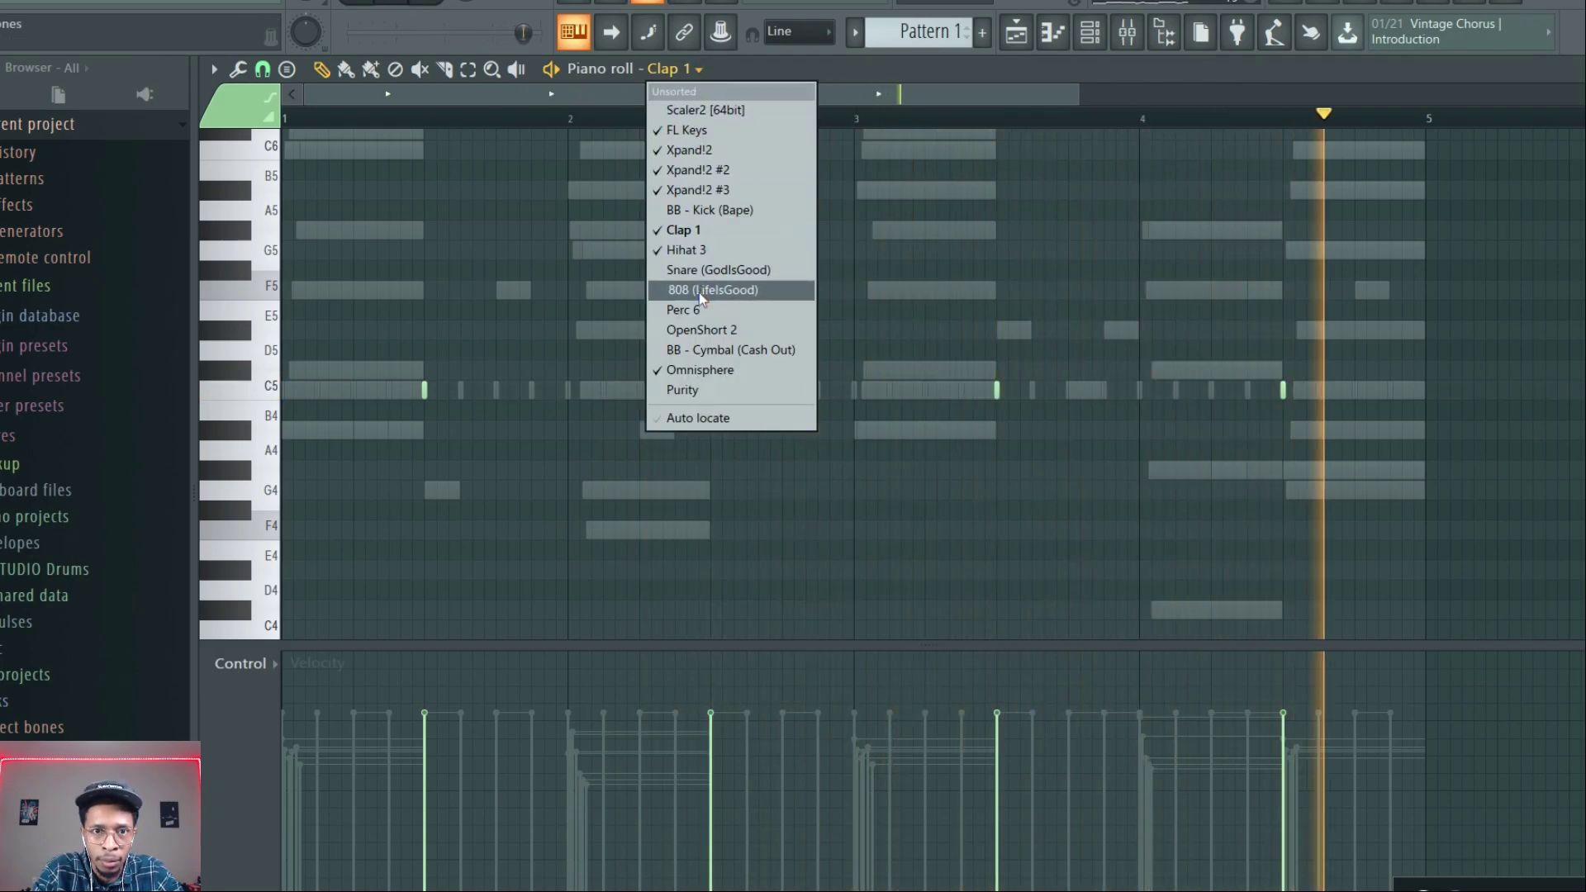
pyautogui.click(706, 209)
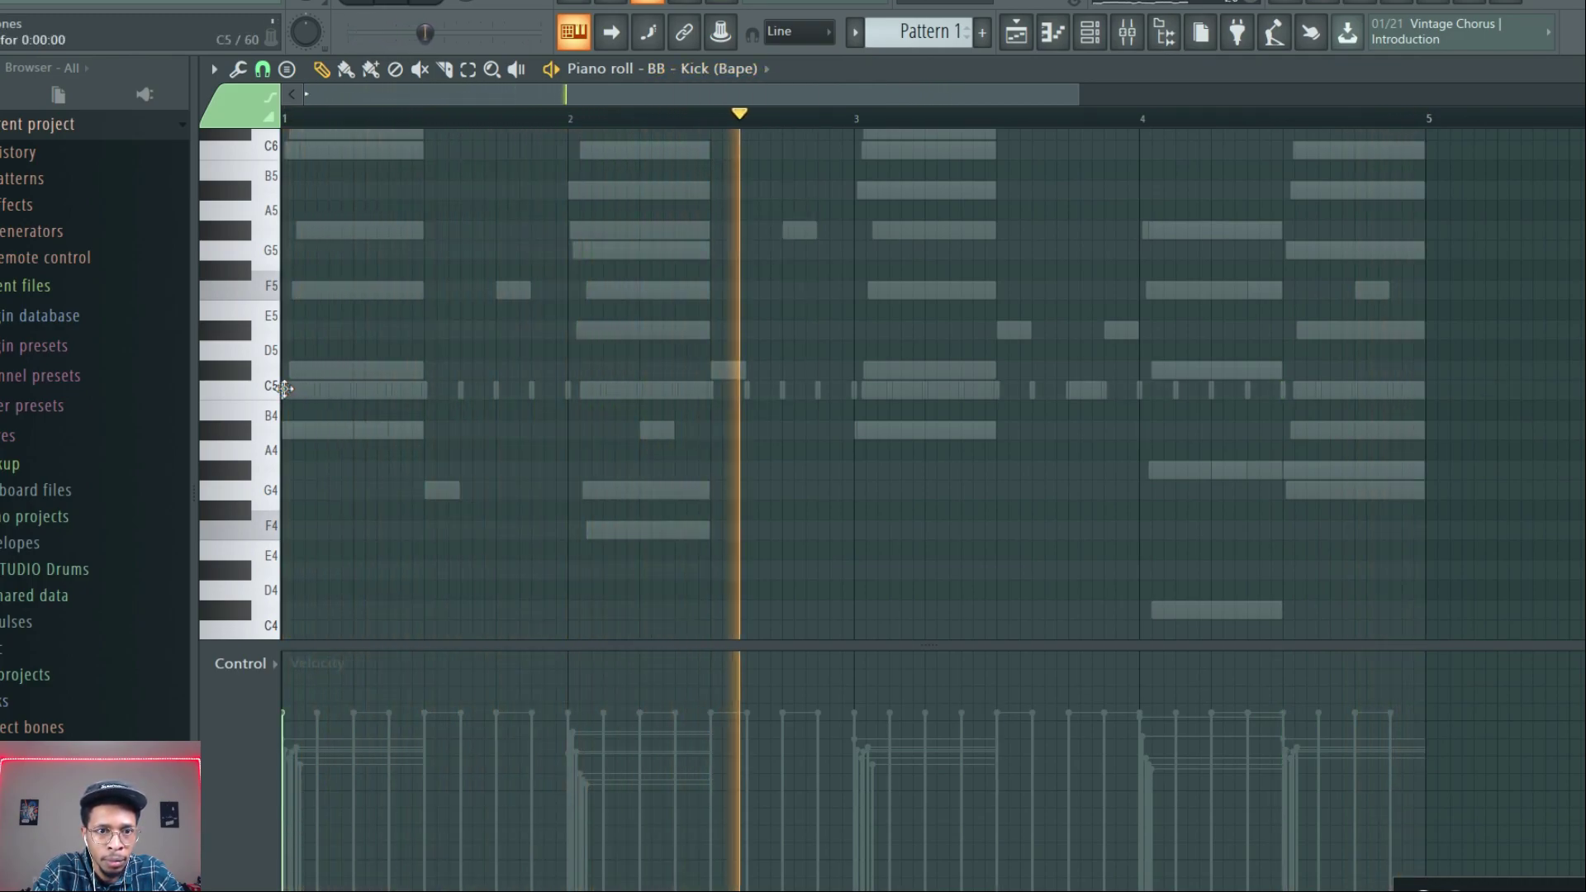
pyautogui.moveTo(307, 397); pyautogui.dragTo(314, 397)
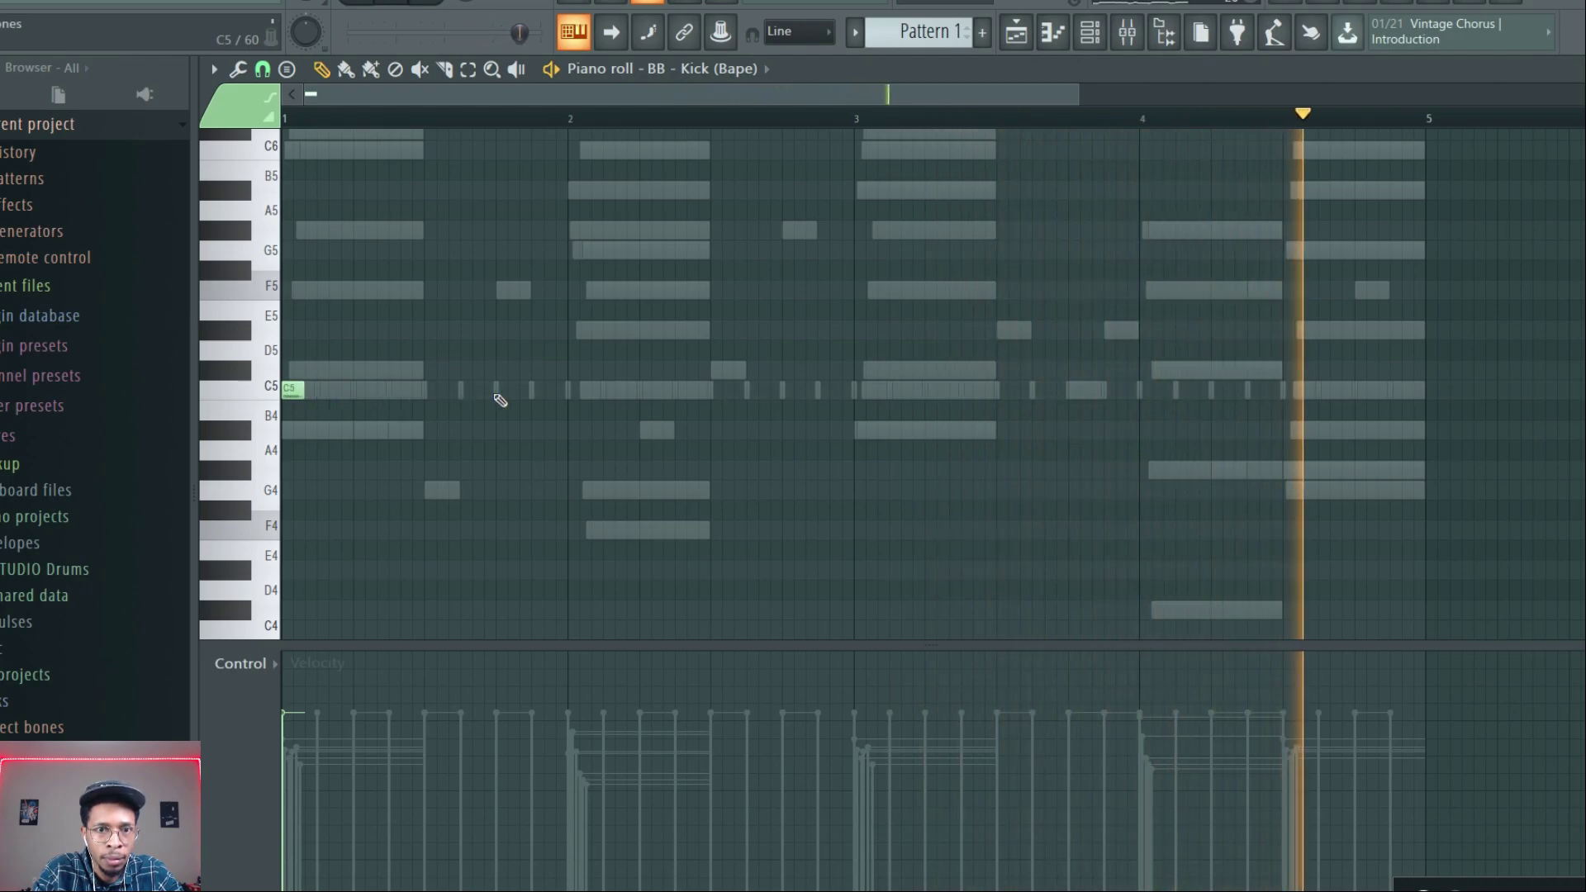
pyautogui.click(570, 389)
pyautogui.click(548, 389)
pyautogui.moveTo(548, 390); pyautogui.dragTo(508, 390)
pyautogui.press('space')
pyautogui.press('space')
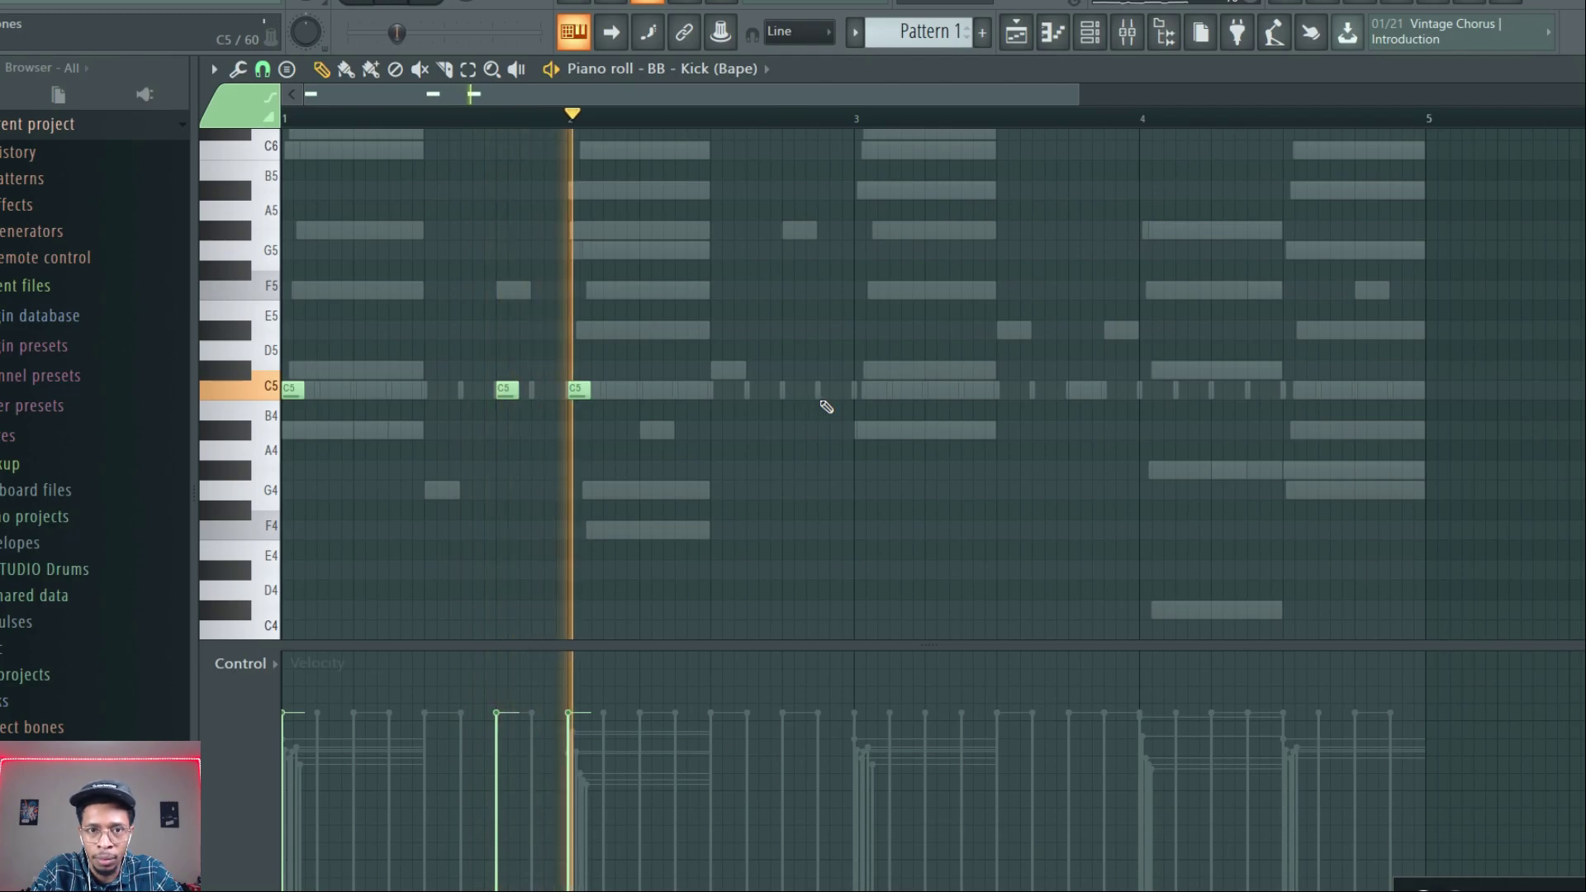
# - Add C5 kicks on beat 4 of bar 2, half a beat after it, and at the start of bar 3
pyautogui.click(861, 390)
pyautogui.click(791, 390)
pyautogui.click(820, 391)
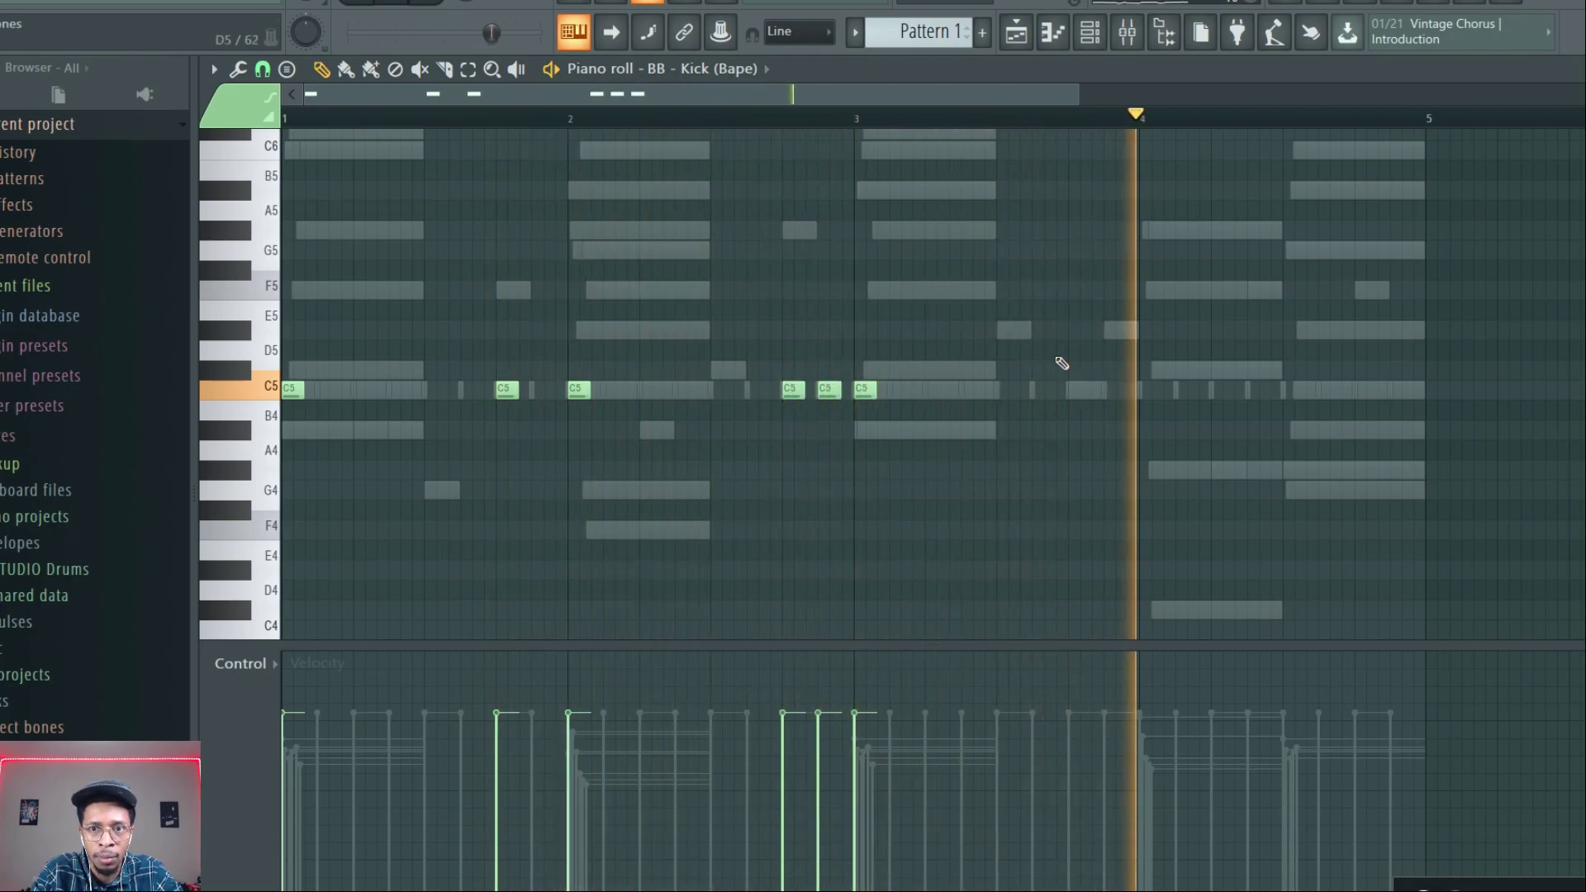
# - Add C5 kicks on beat 4 of bar 3 and on the first and fourth beats of bar 4
pyautogui.click(1370, 390)
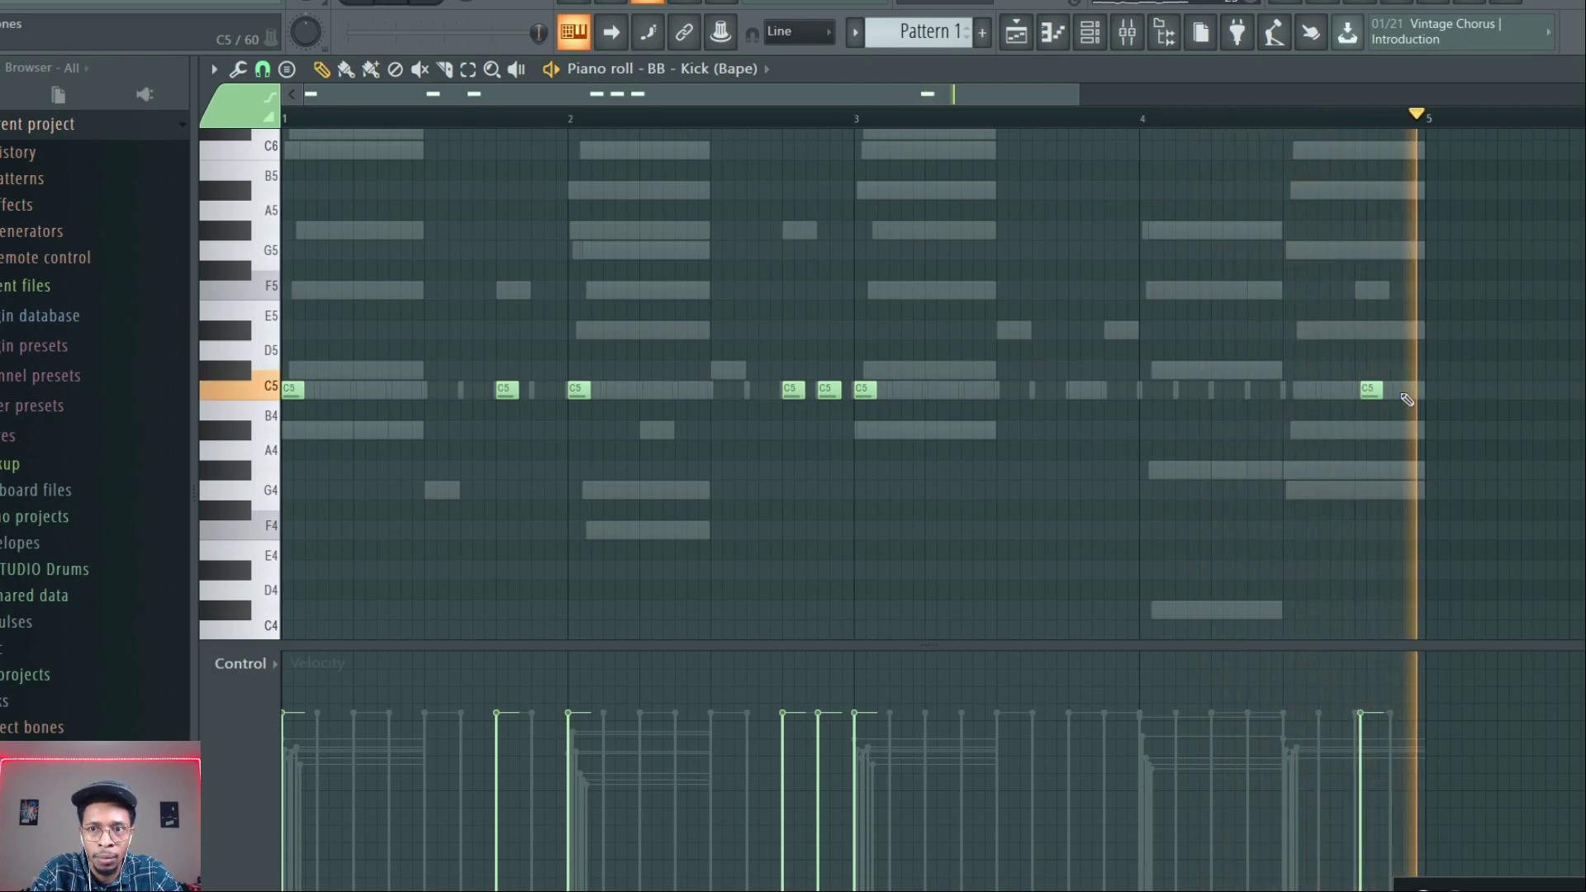
pyautogui.moveTo(1371, 388); pyautogui.dragTo(1364, 389)
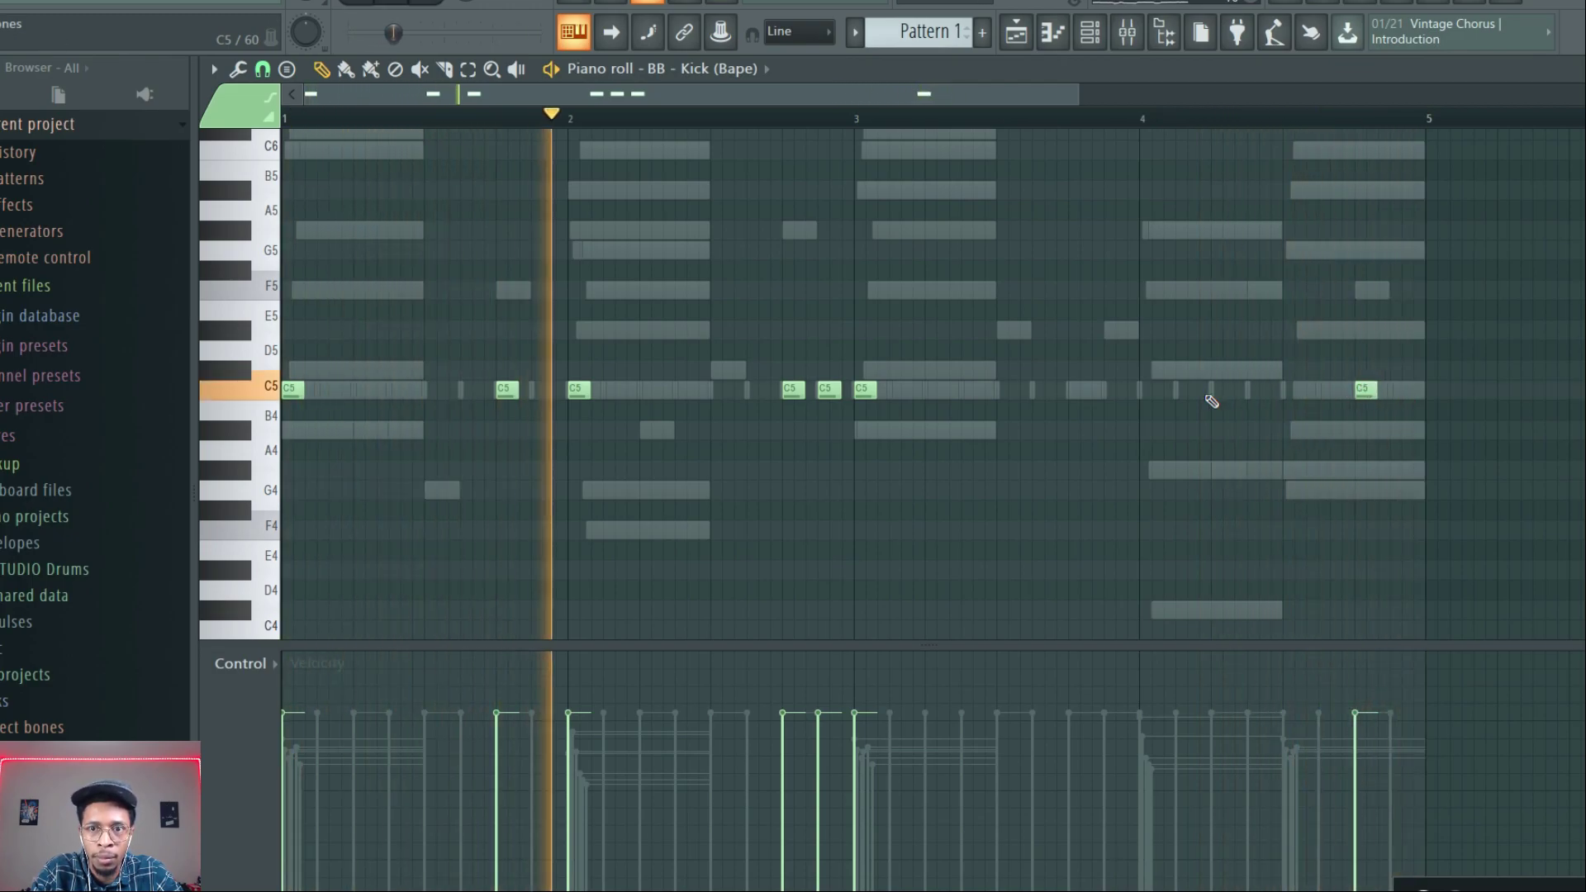
pyautogui.click(1148, 390)
pyautogui.click(1076, 389)
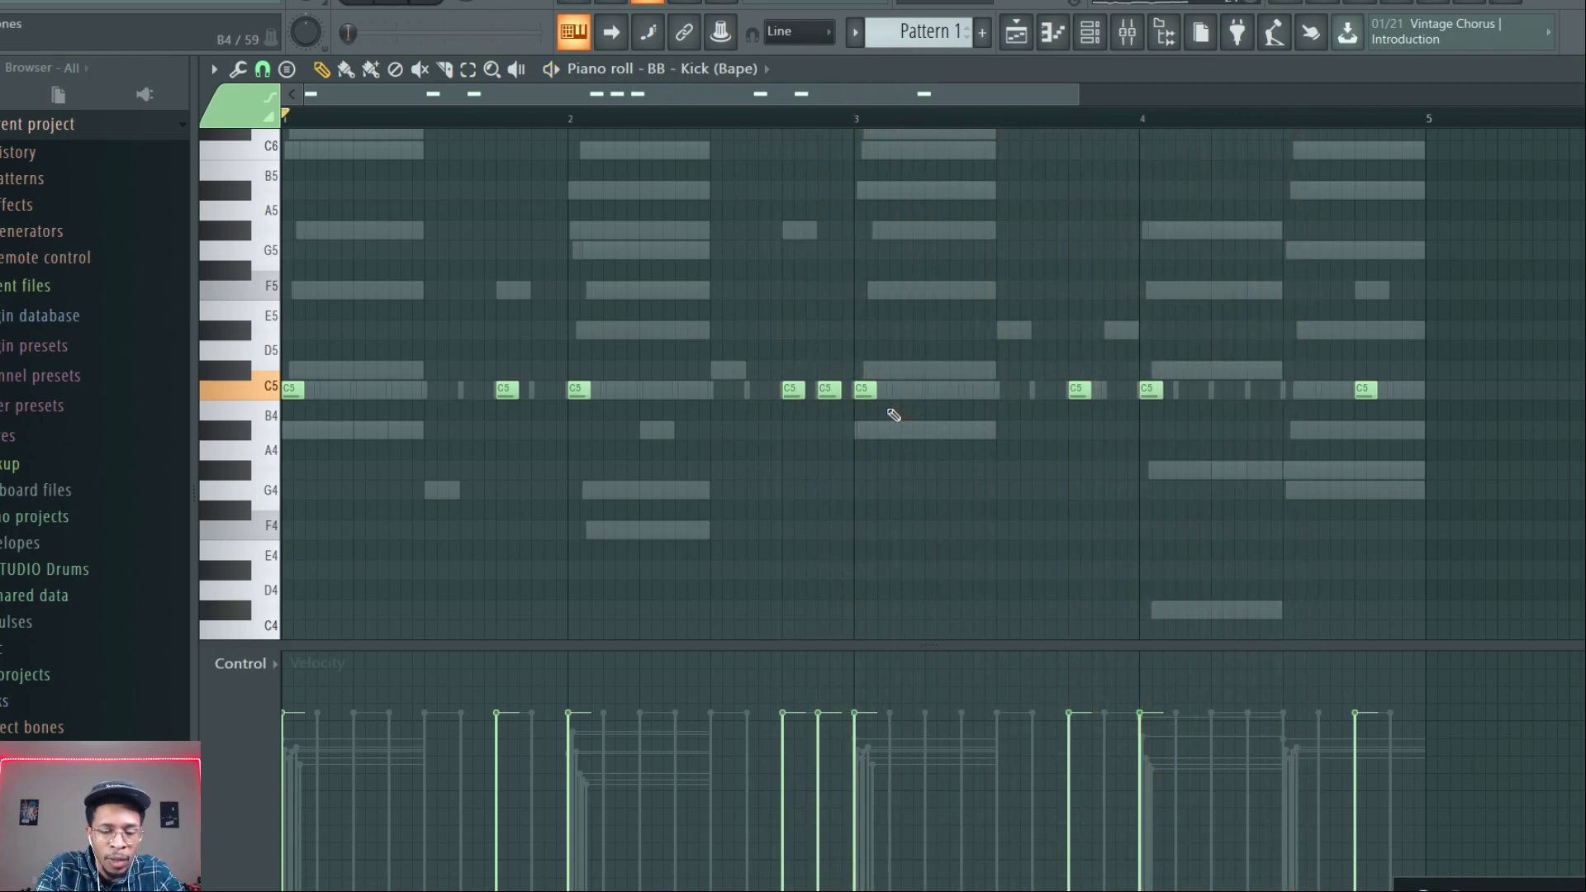
pyautogui.press('space')
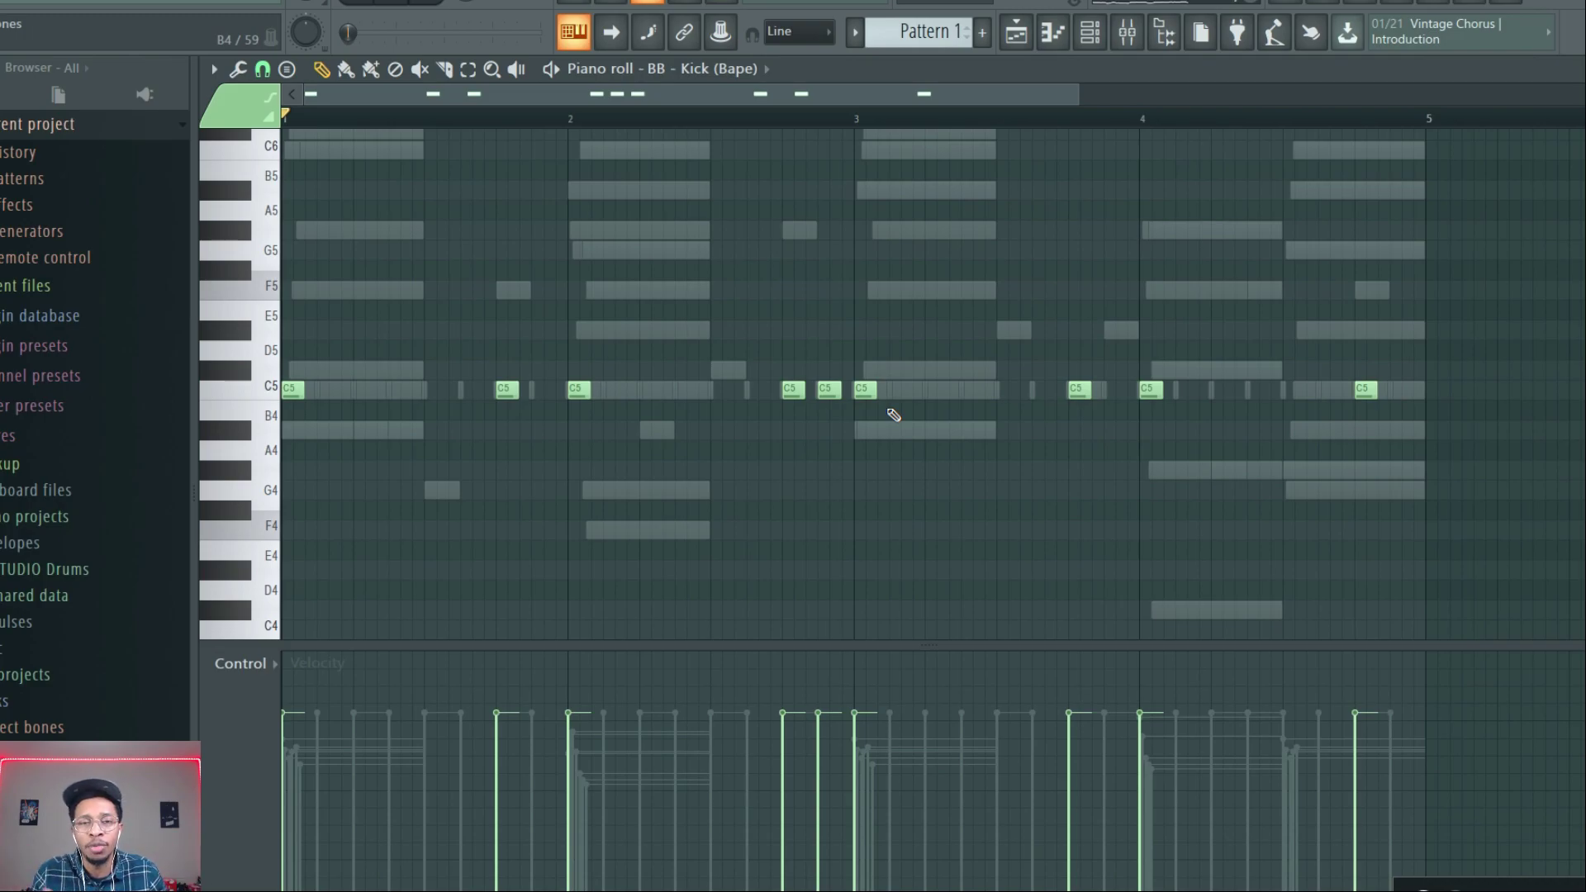
# - Open Scaler2 from the channel rack, audition the Db maj add 9 chord, and play the pattern
pyautogui.press('F6')
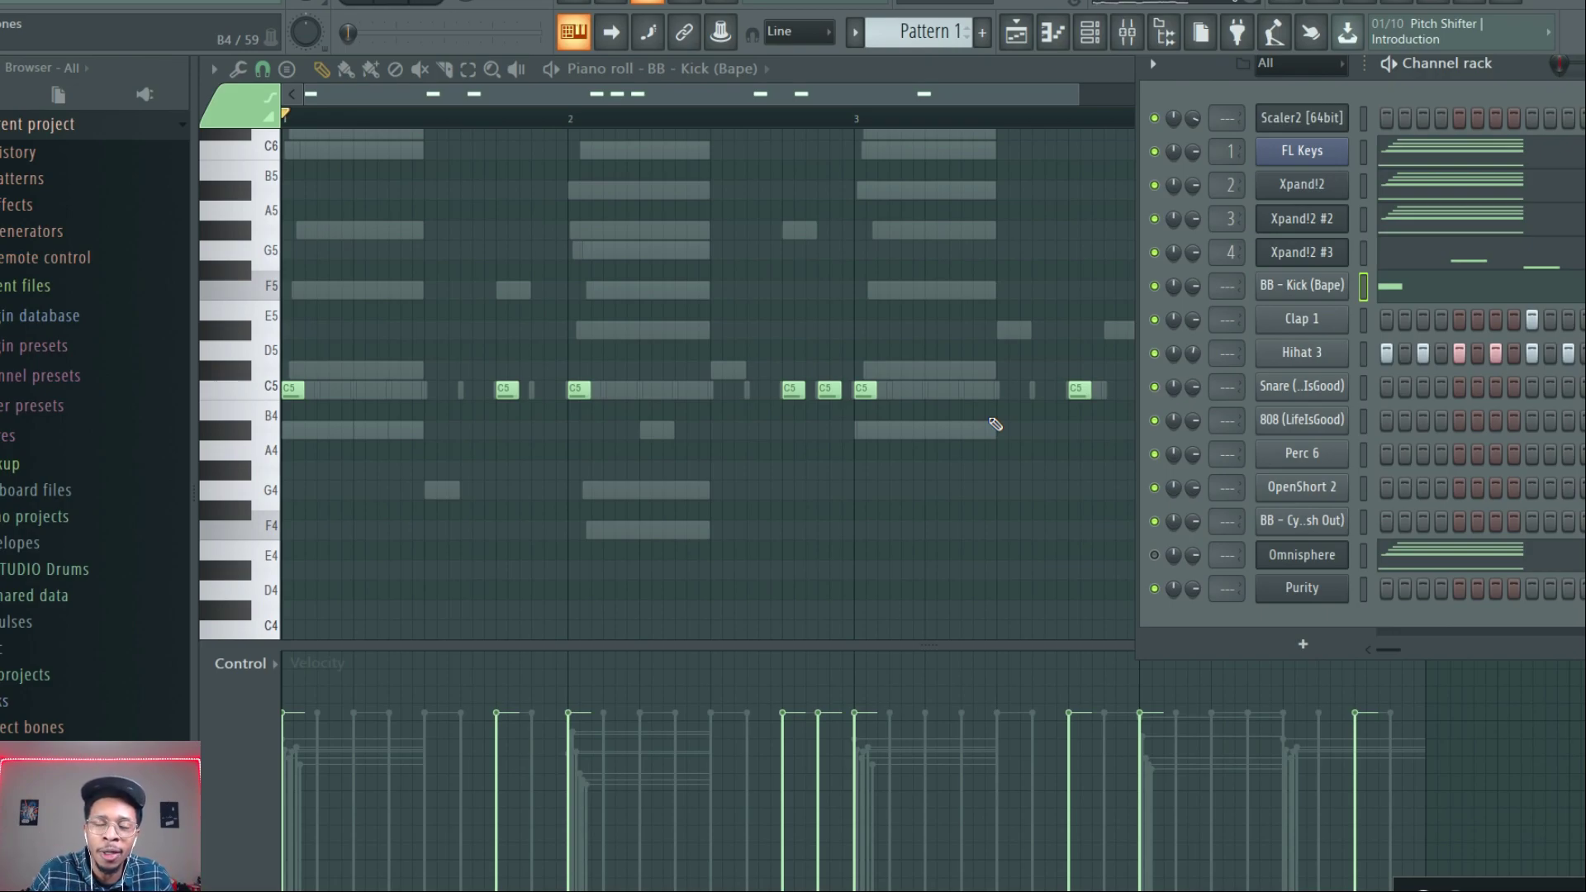
pyautogui.click(1297, 117)
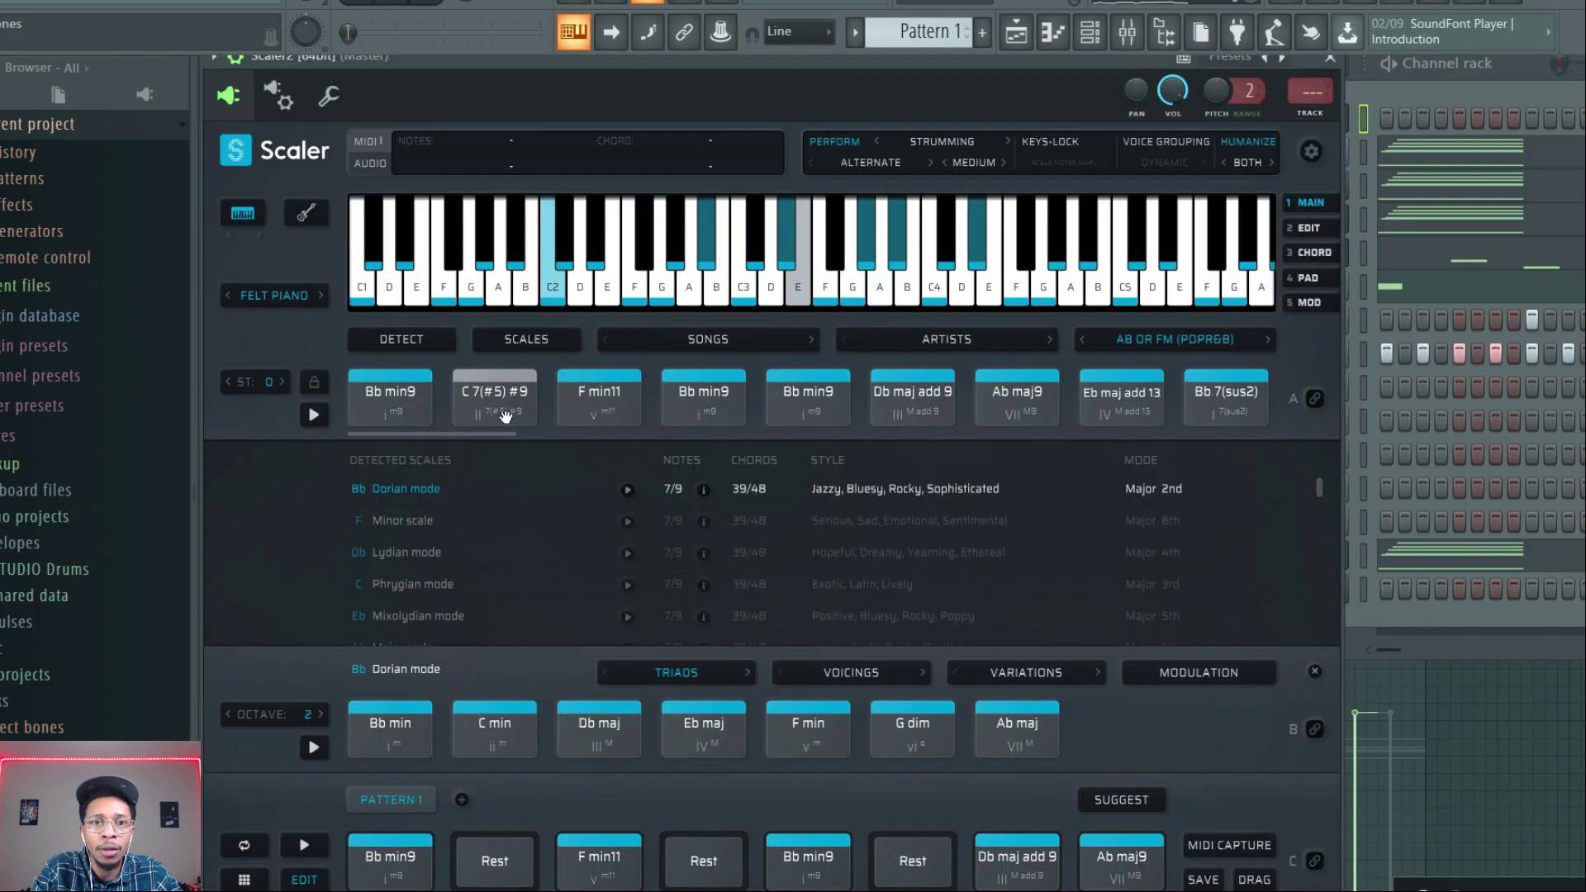
pyautogui.click(890, 403)
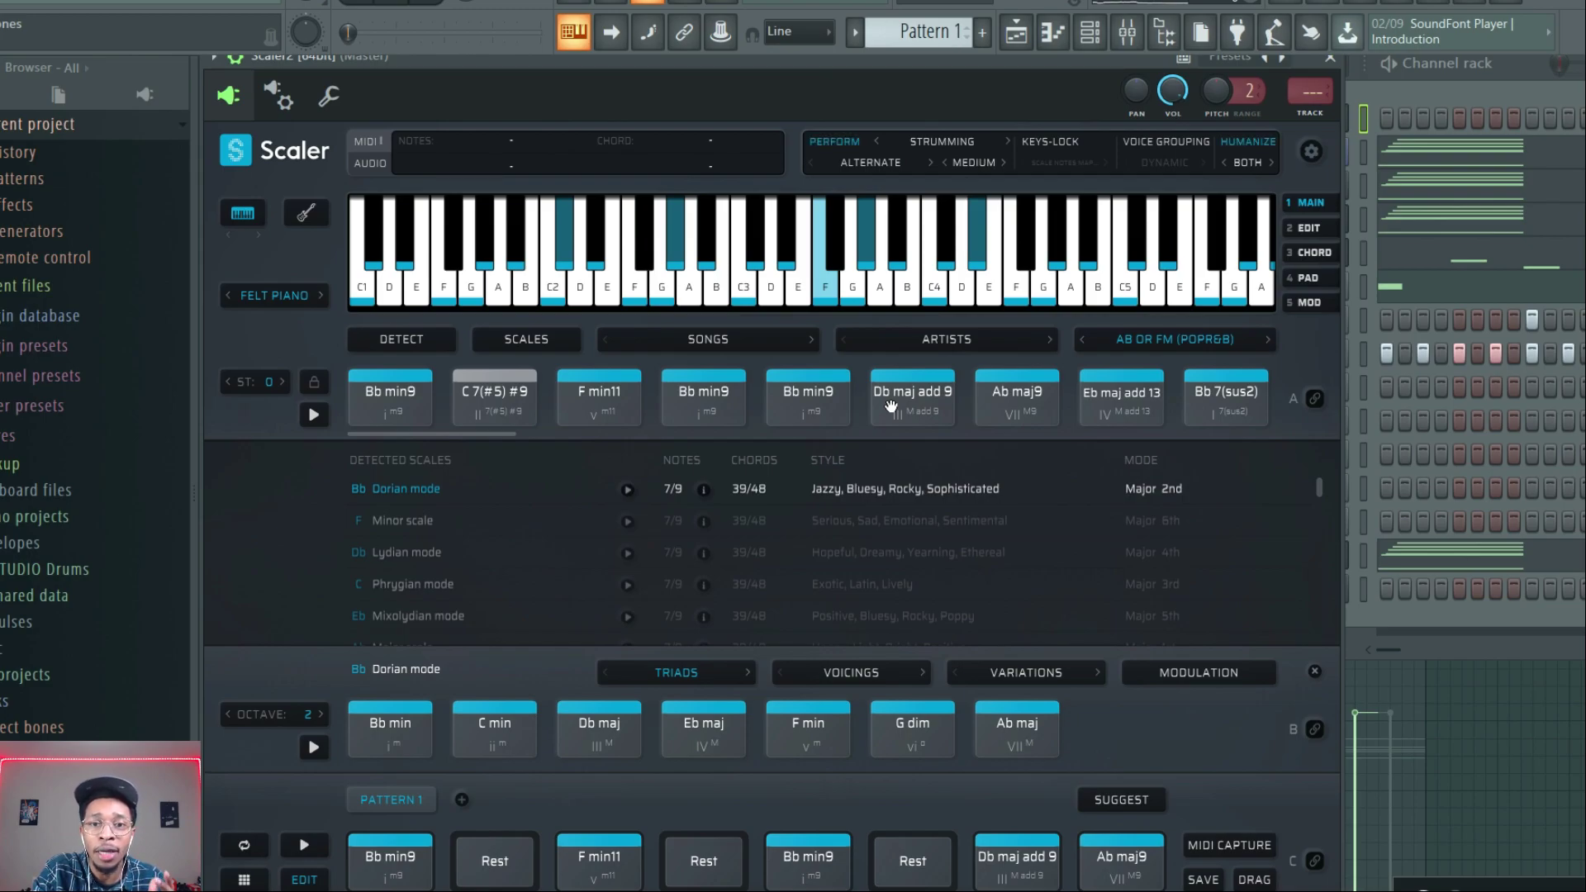
pyautogui.press('space')
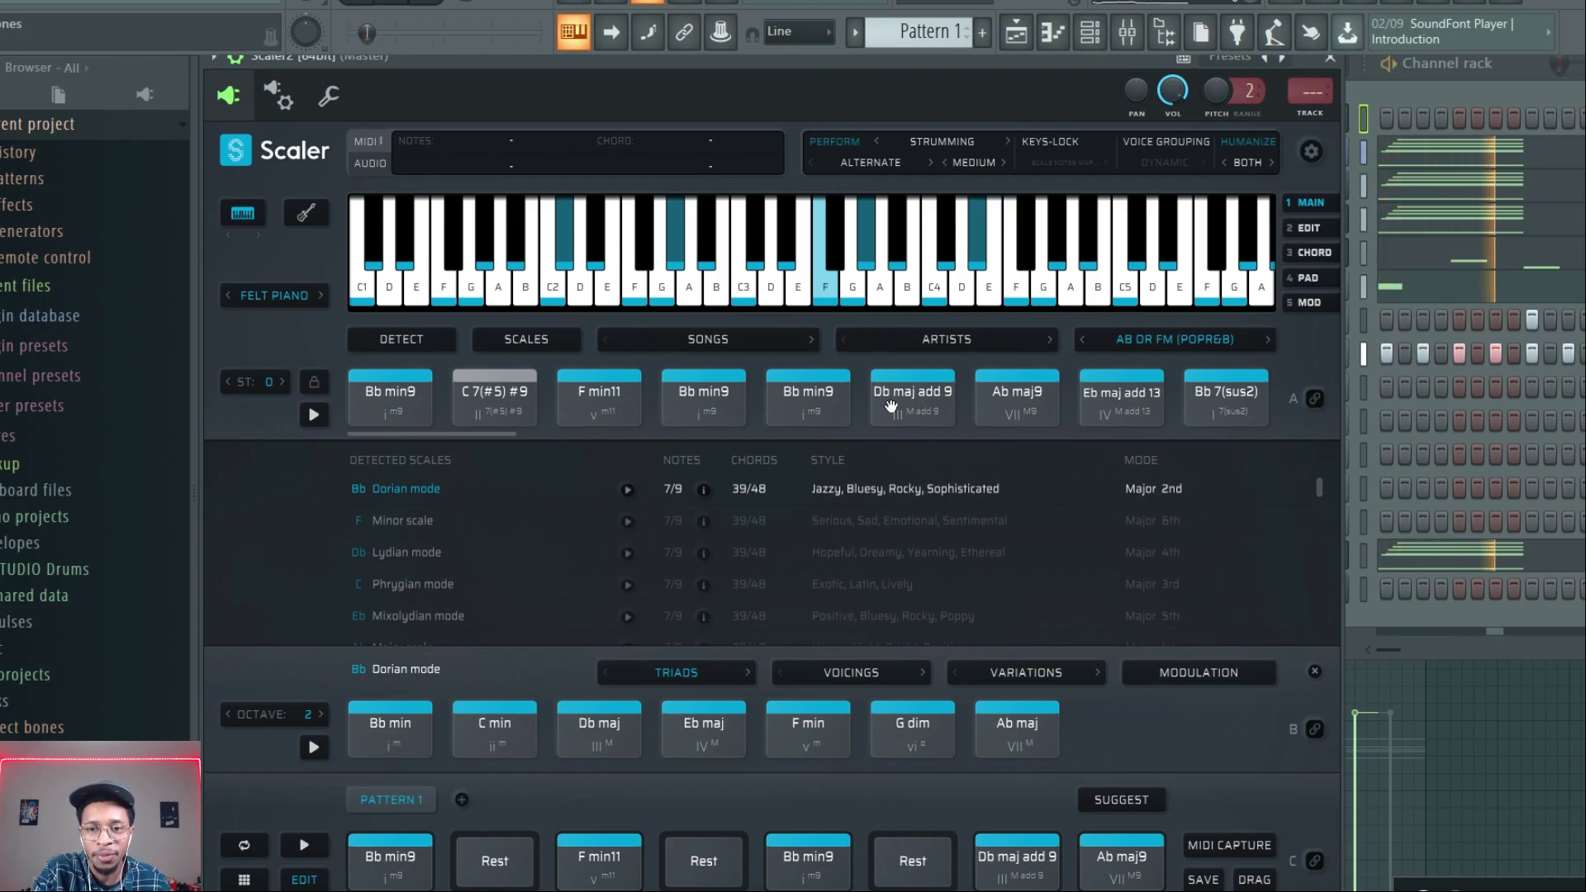